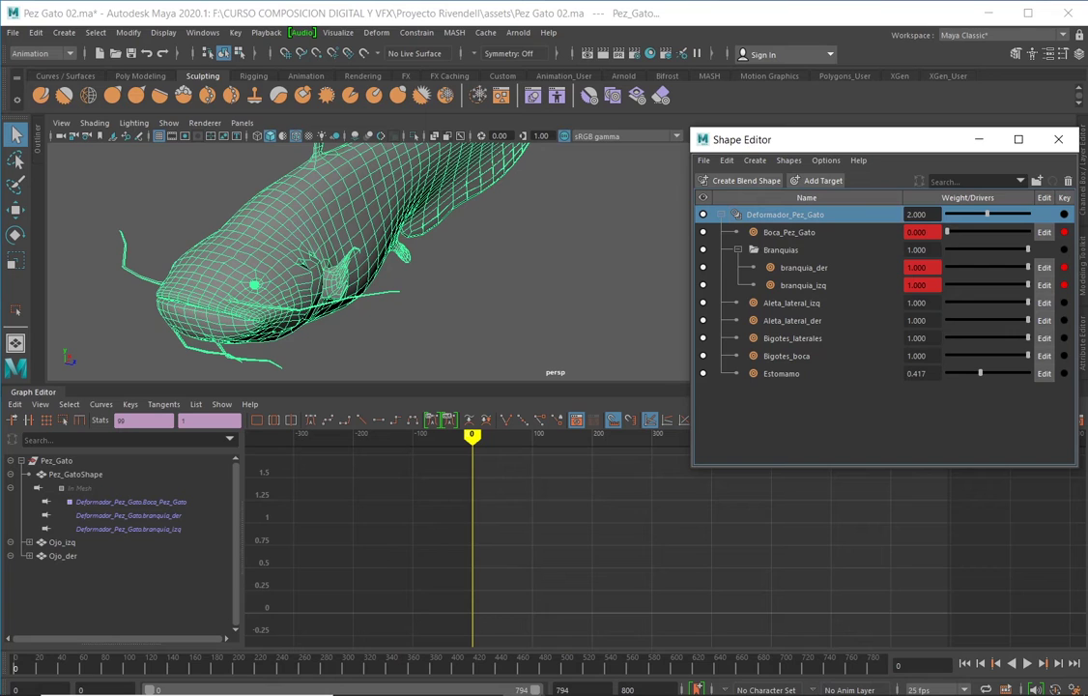
At frame 70, set the branquia_der weight to about 0.842 and branquia_izq to about 0.033, and key both
drag(21, 666, 94, 669)
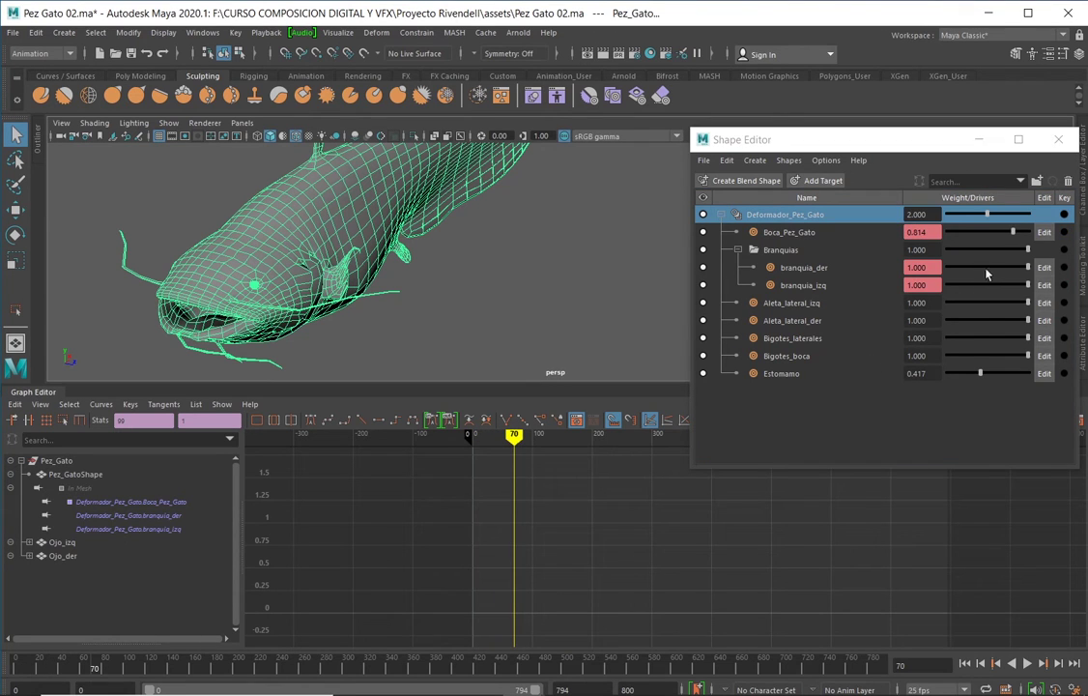
drag(1027, 274, 953, 293)
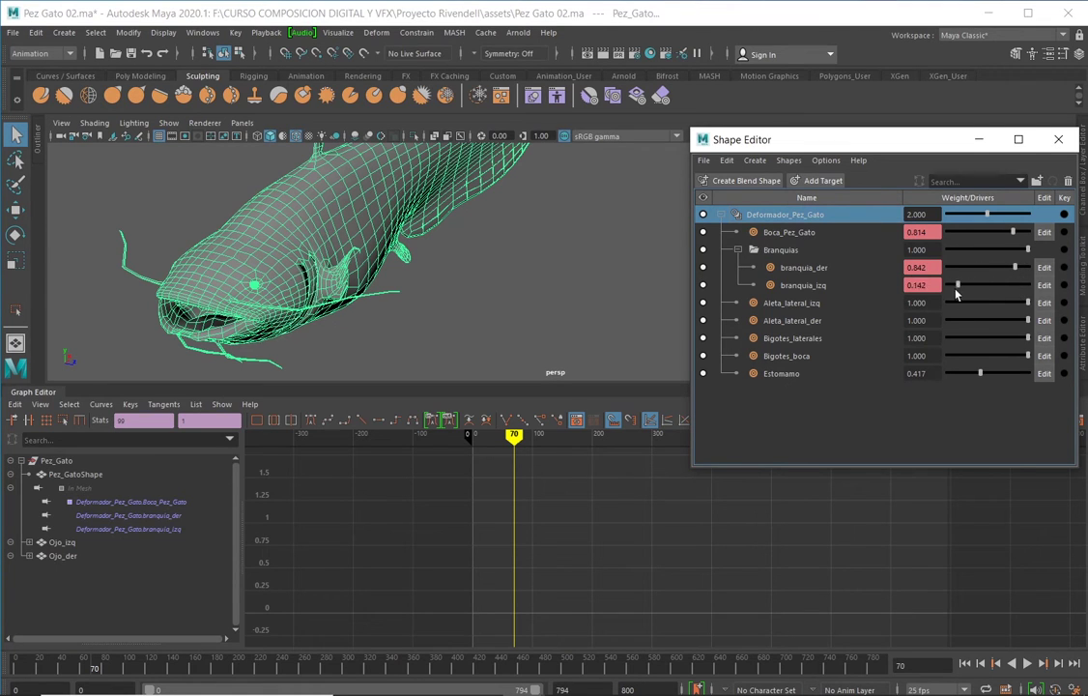
alt+drag(417, 284, 454, 285)
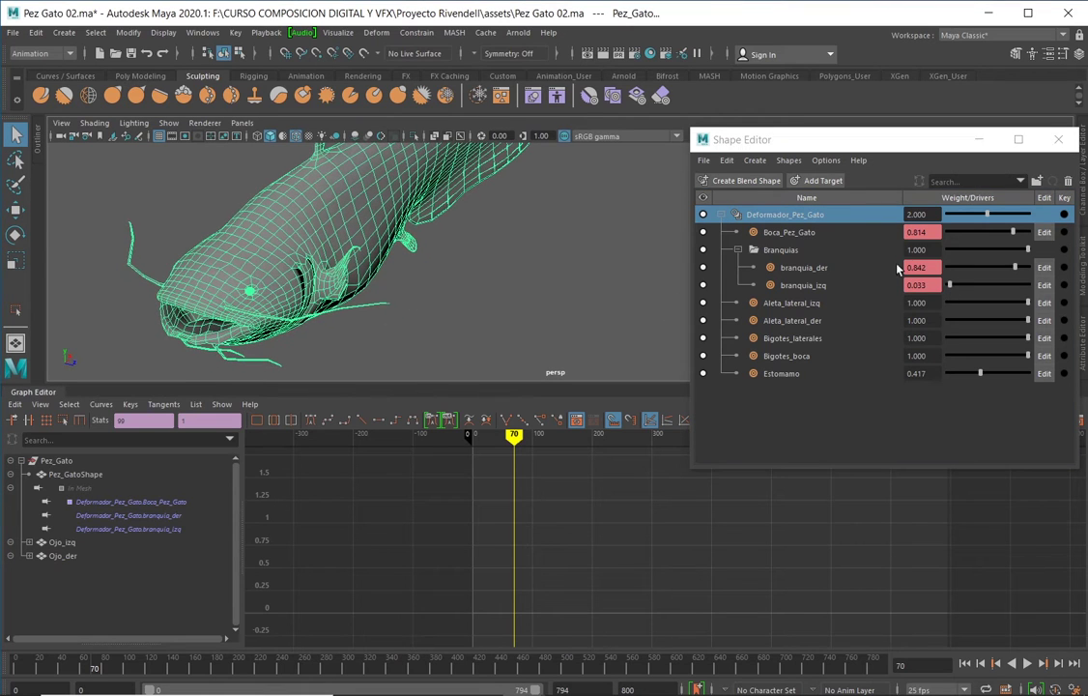
click(1063, 266)
click(1063, 285)
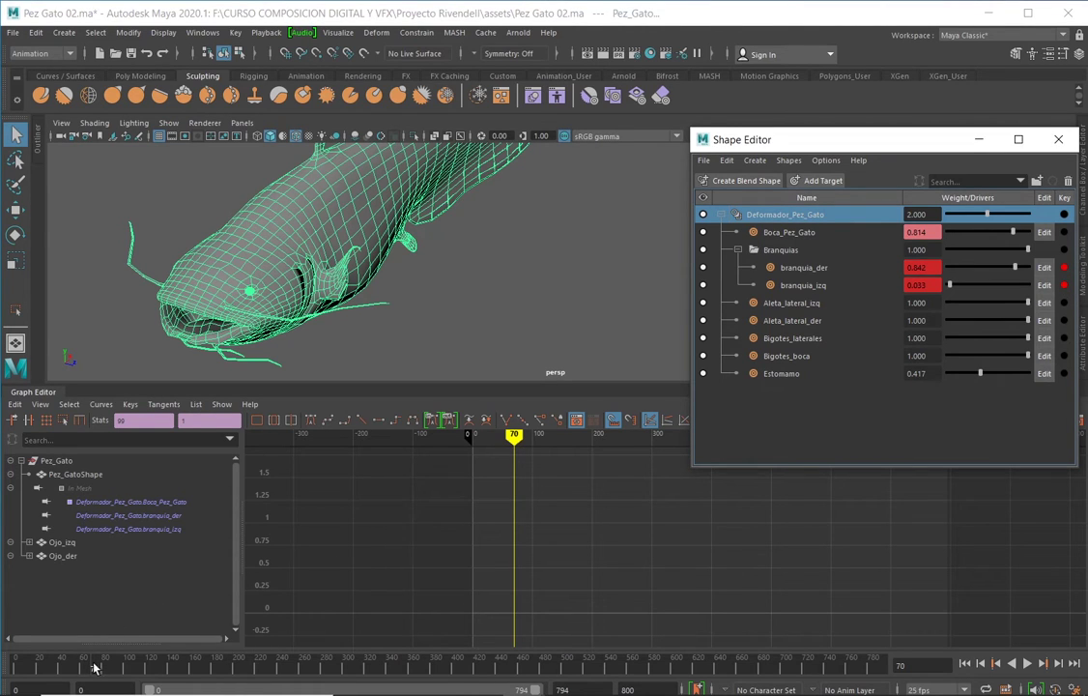
Play back the mouth and gill animation and stop it at frame 62
key(alt+v)
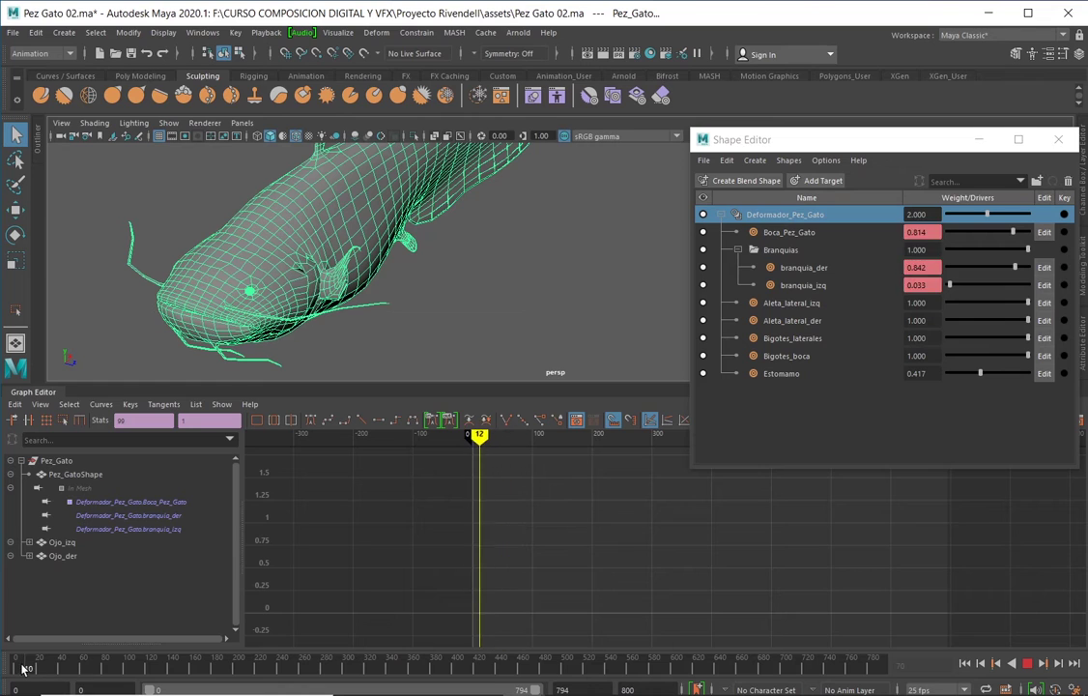
key(alt+v)
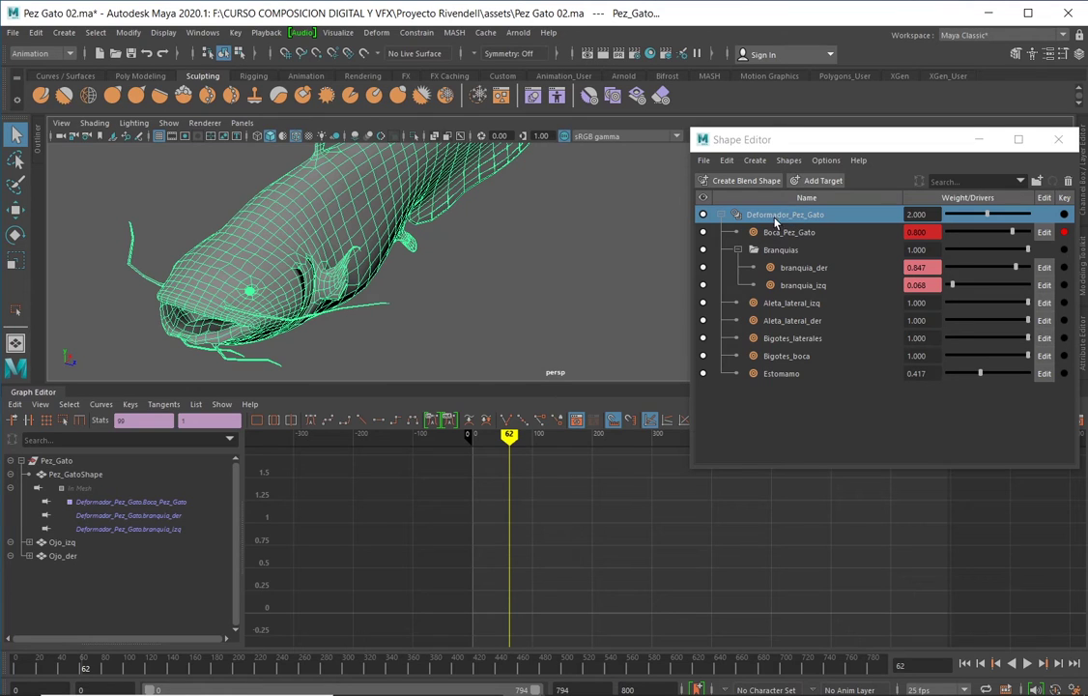
drag(764, 217, 756, 218)
drag(987, 216, 1000, 216)
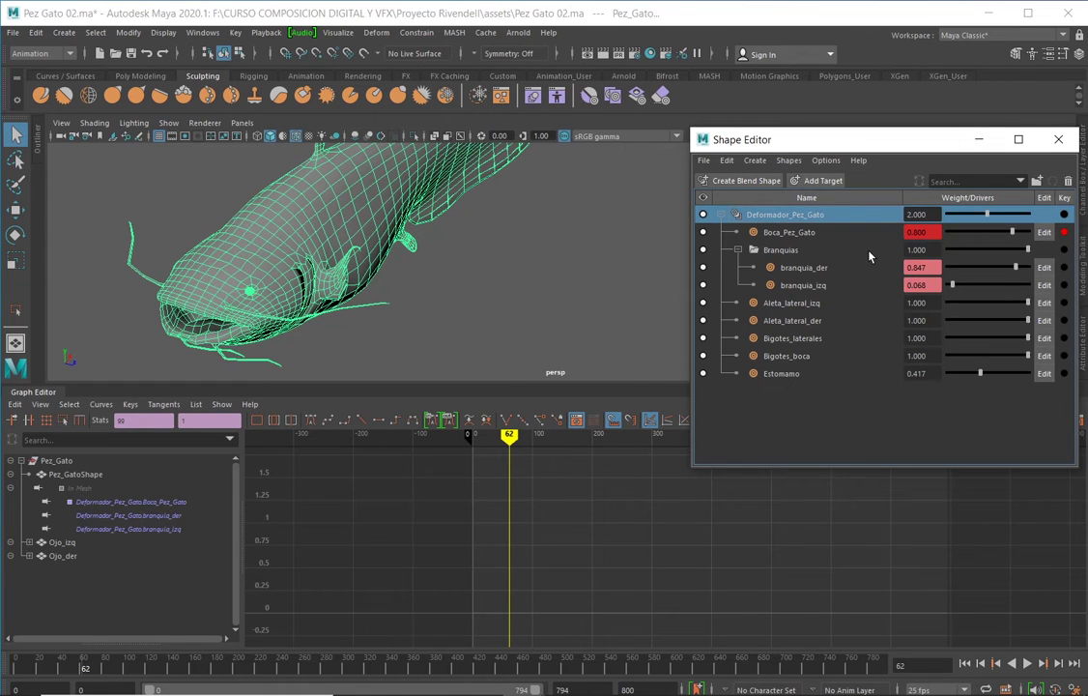
double_click(922, 214)
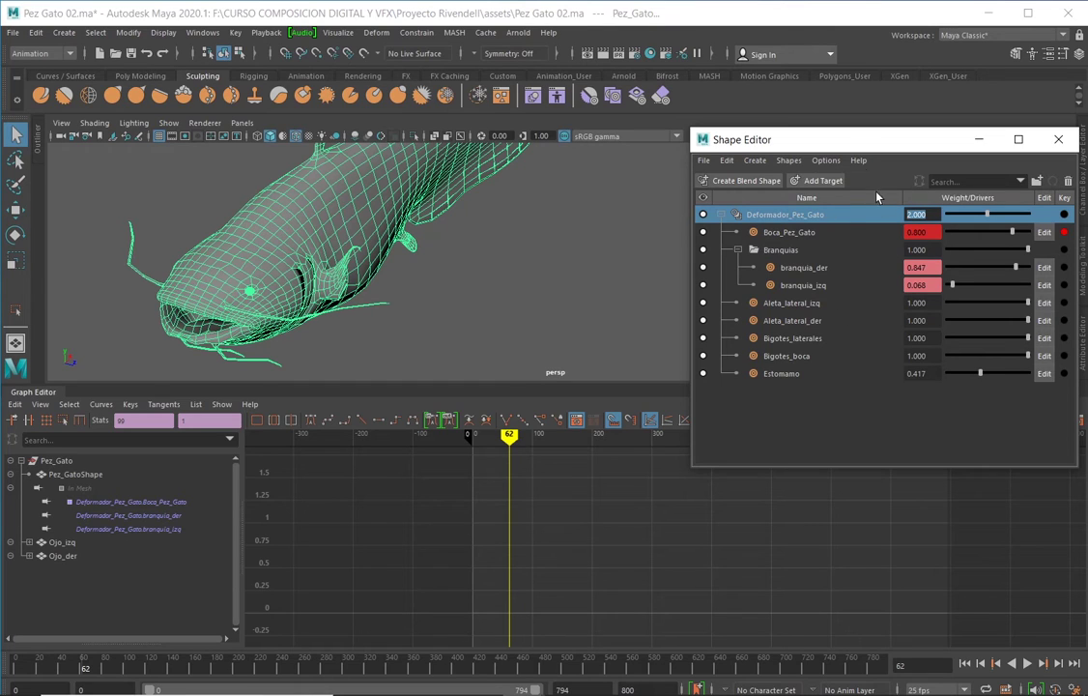
click(789, 164)
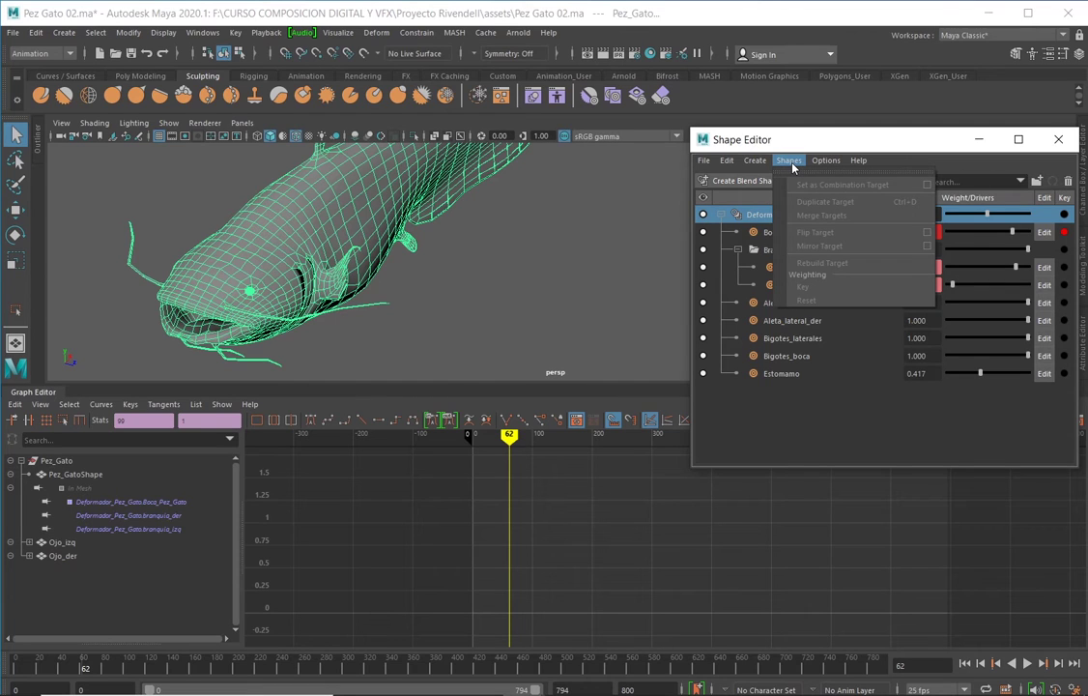
mouse_move(764, 166)
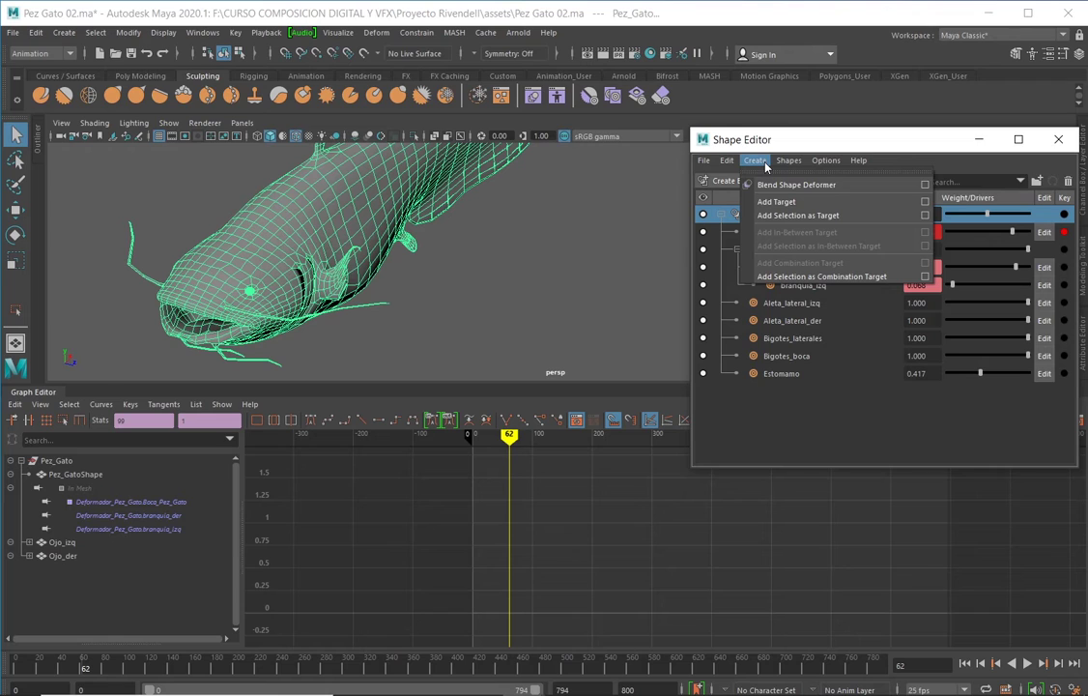
mouse_move(728, 164)
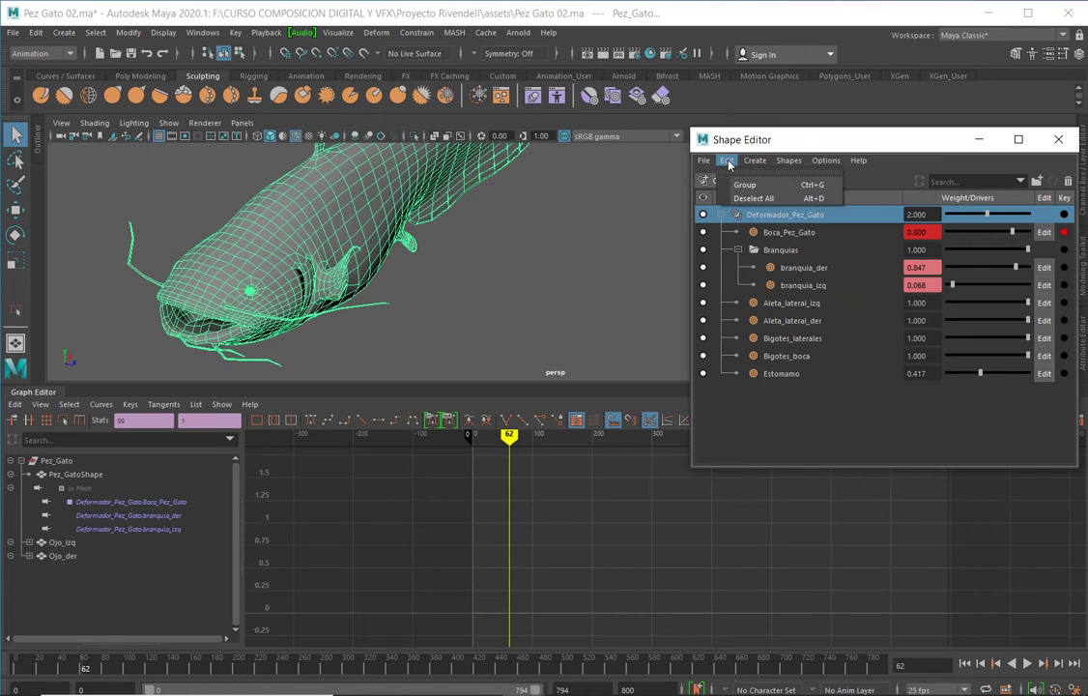
click(744, 161)
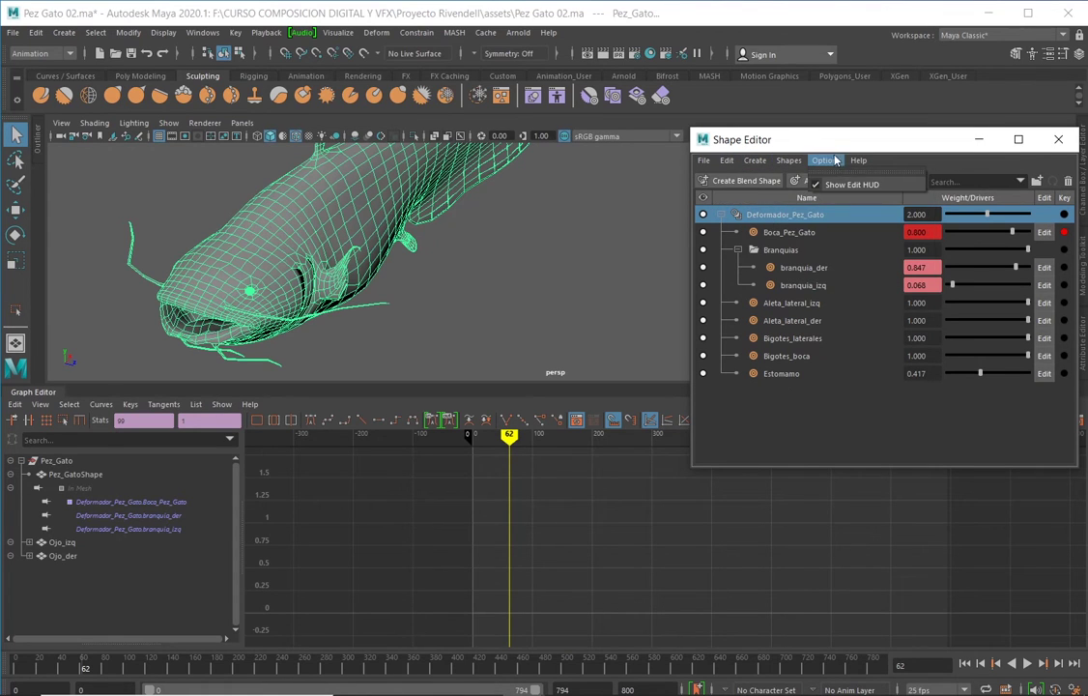
click(745, 161)
mouse_move(732, 161)
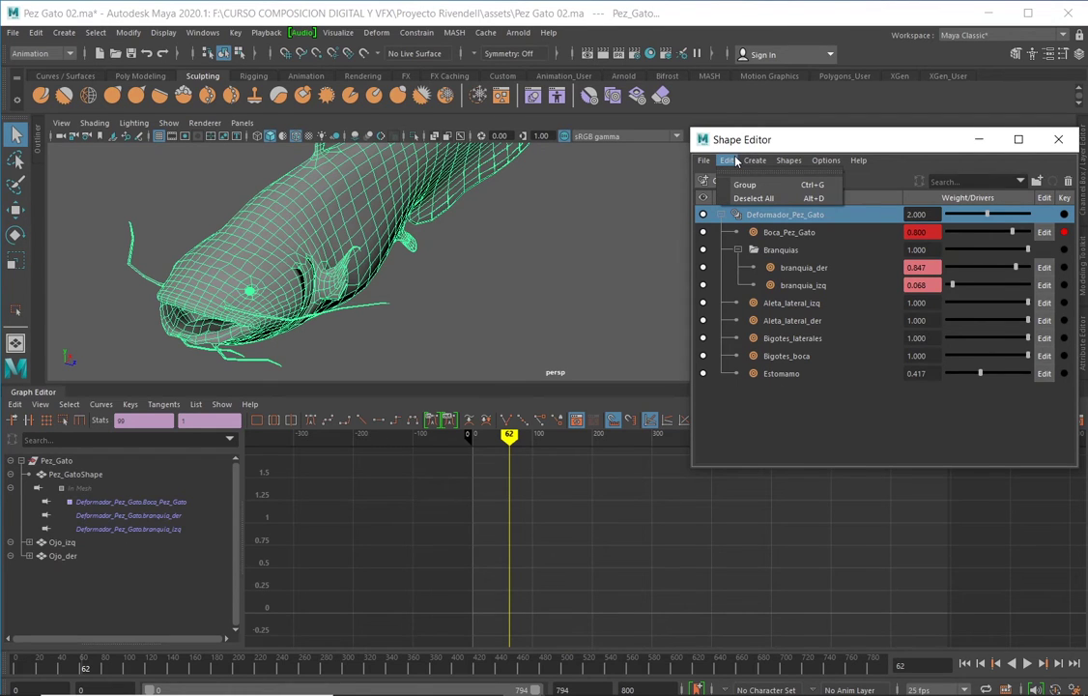
click(827, 136)
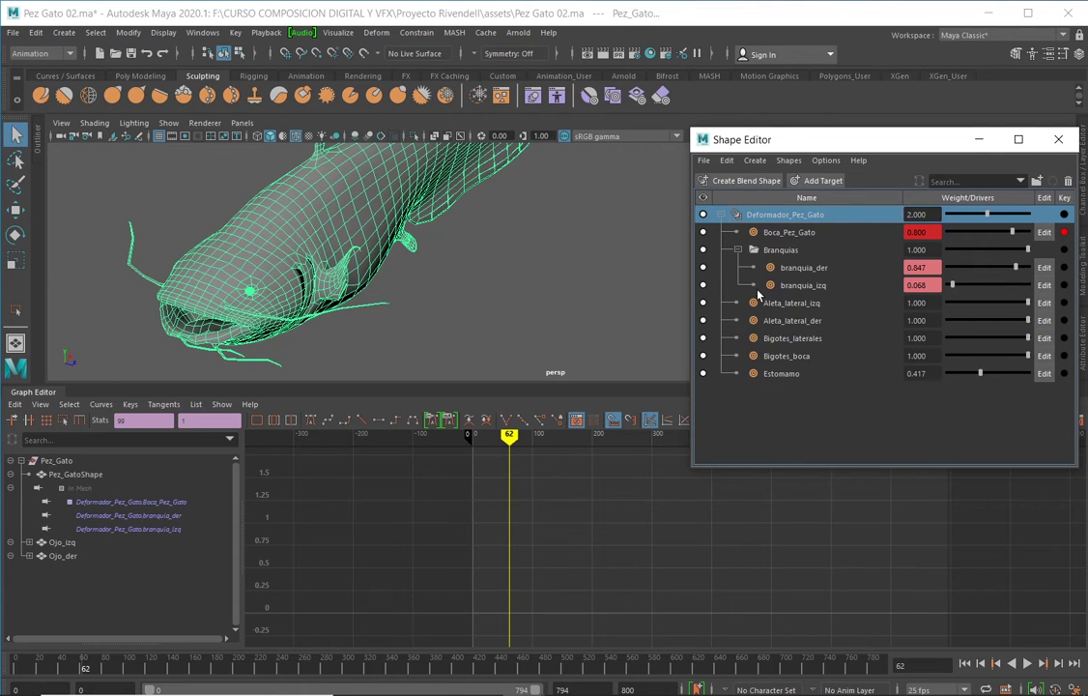
click(789, 161)
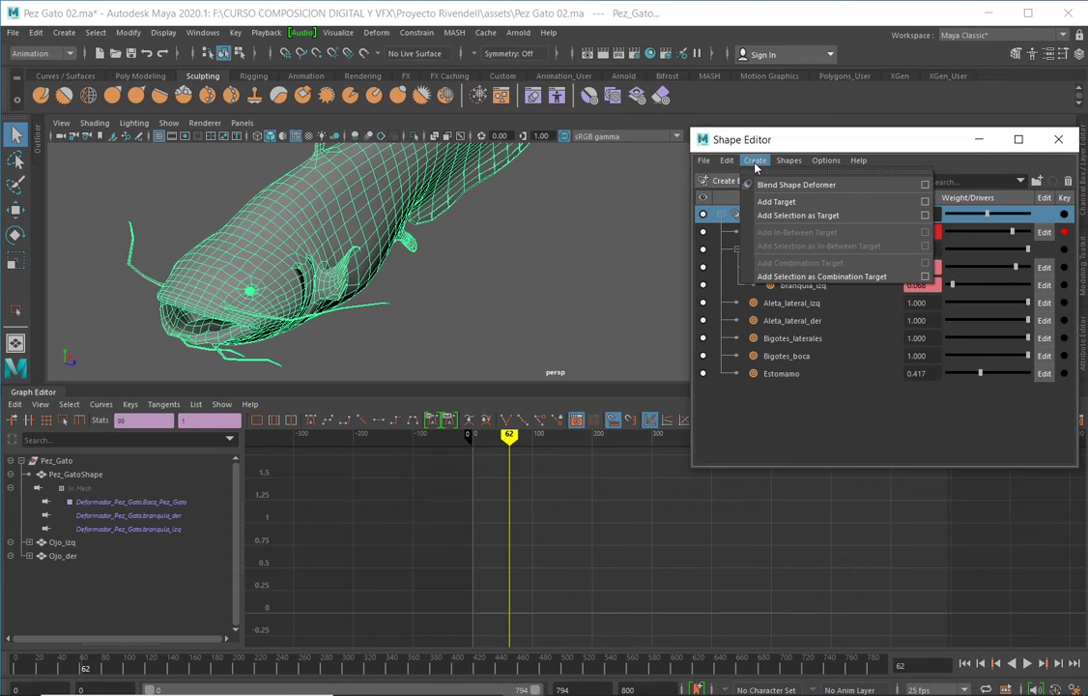
click(742, 183)
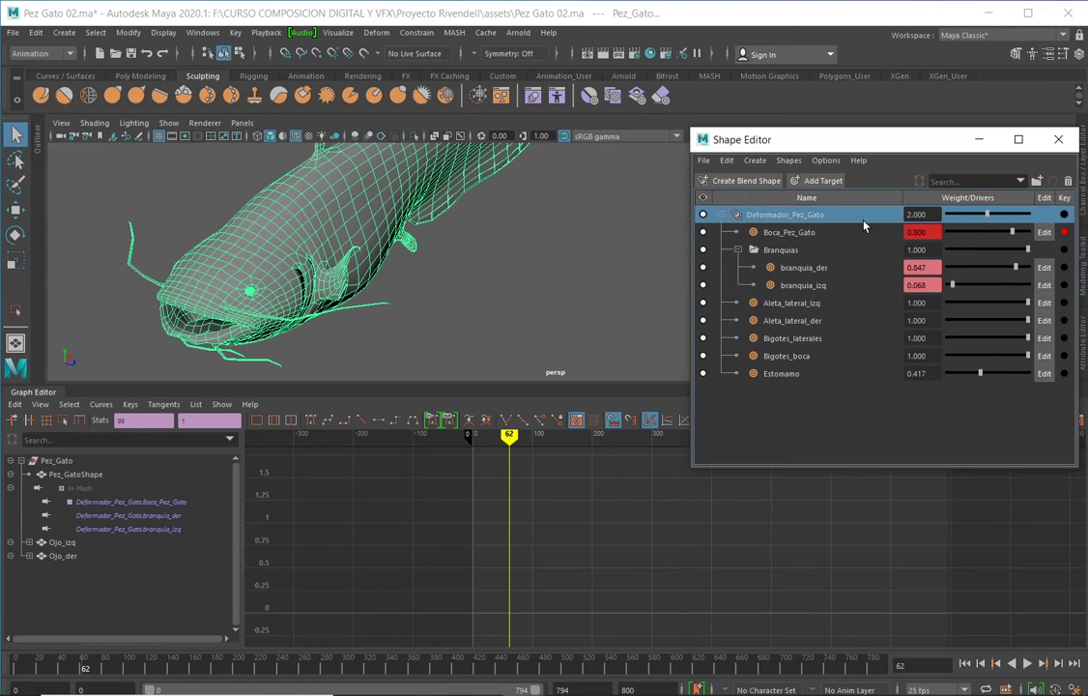
Reduce the overall weight of the Deformador_Pez_Gato deformer to 0
drag(987, 214, 947, 214)
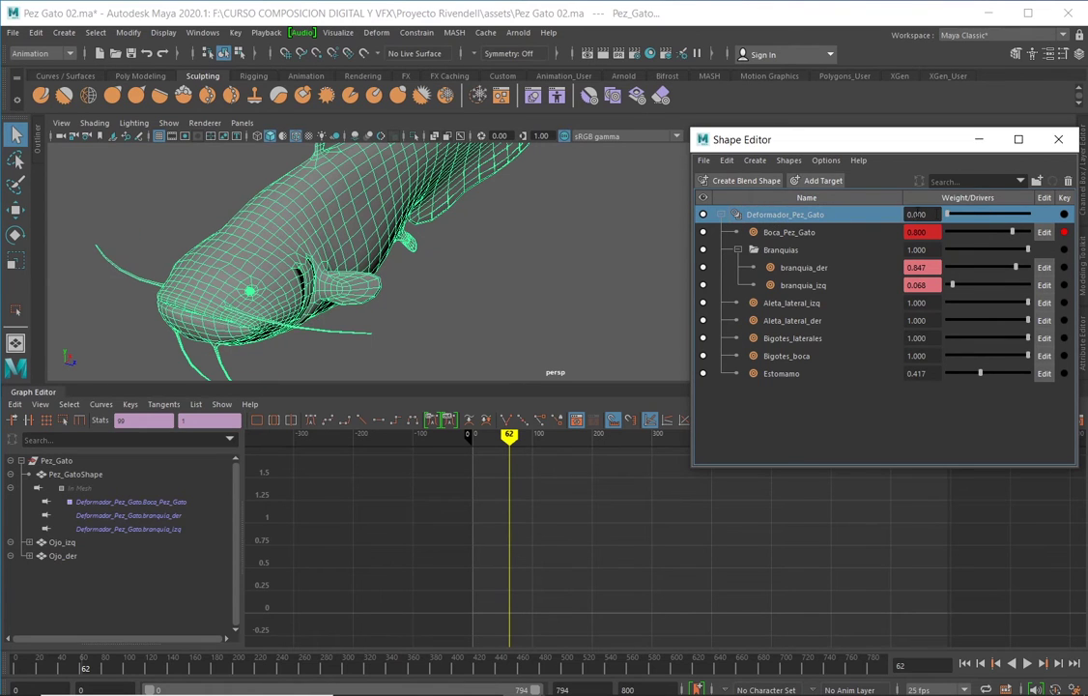
click(752, 161)
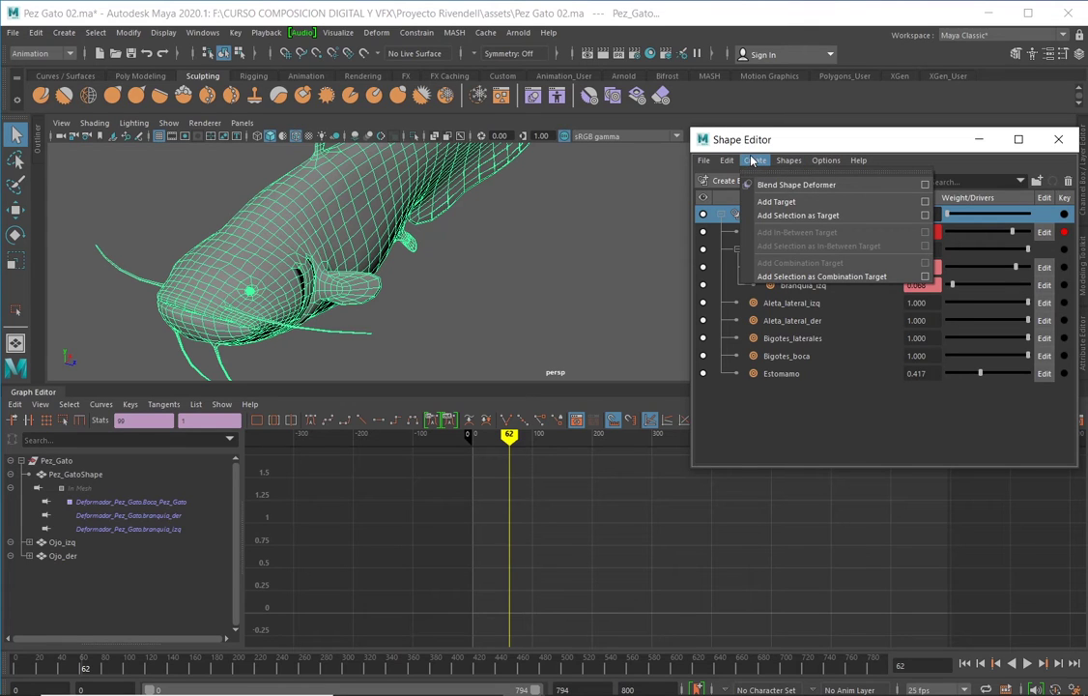
mouse_move(734, 161)
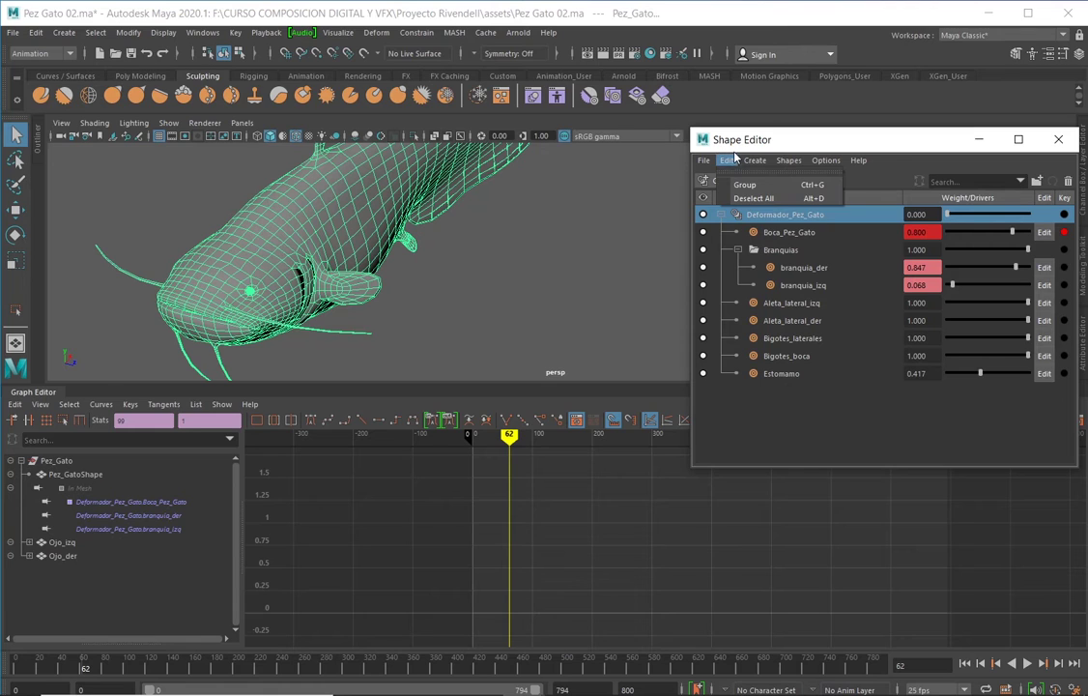
Display the animation curve of Boca_Pez_Gato and select its key at frame 99 with value 1
click(132, 503)
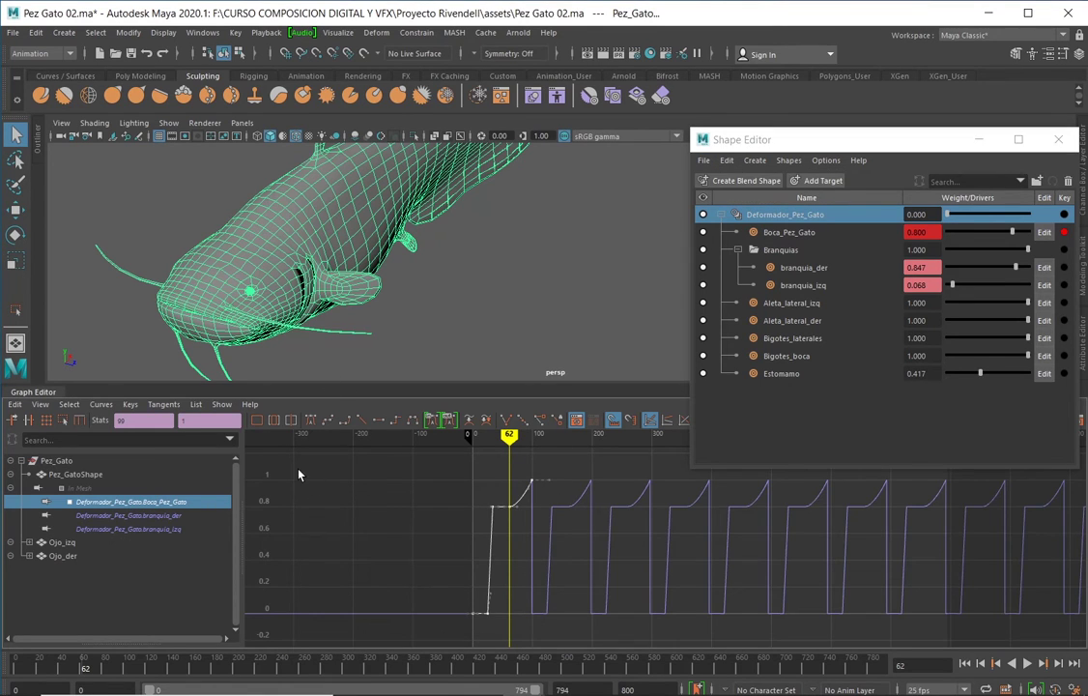
drag(519, 468, 549, 495)
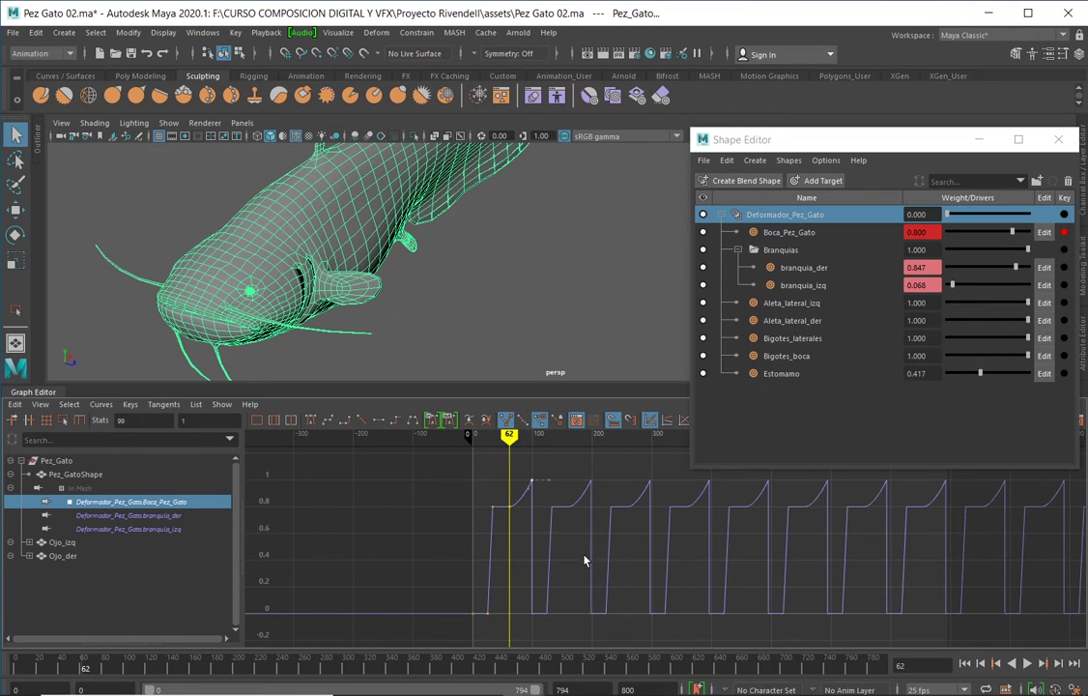
alt+right_drag(474, 427, 596, 488)
mouse_move(596, 488)
alt+middle_down()
mouse_move(573, 559)
mouse_move(660, 649)
mouse_move(612, 605)
mouse_move(636, 651)
alt+middle_up()
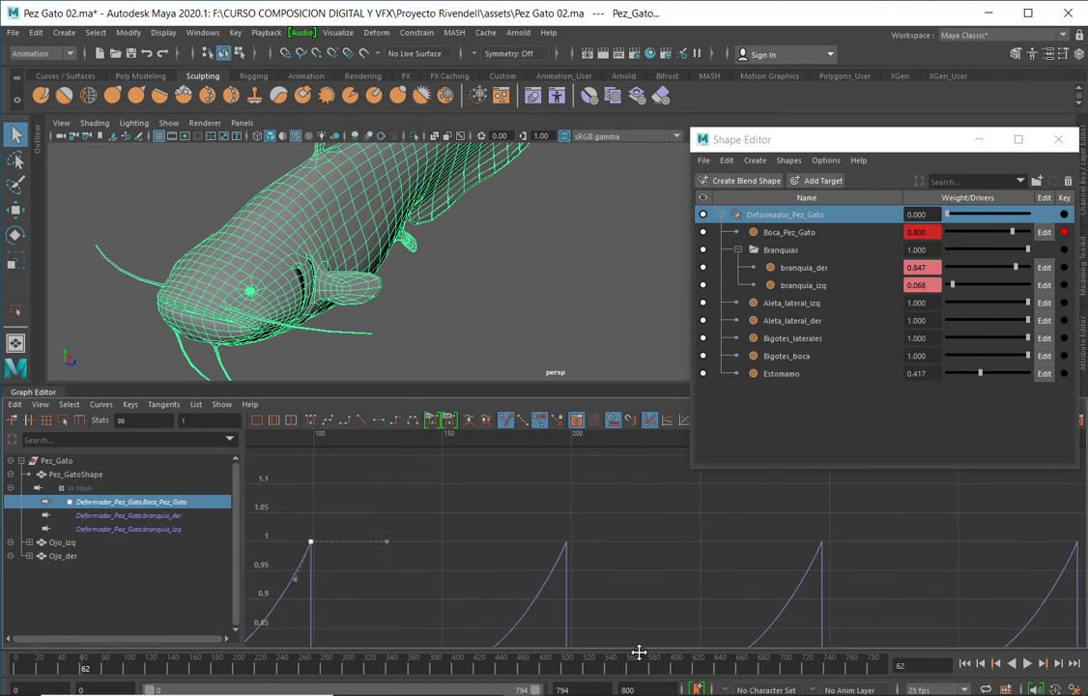
mouse_move(449, 542)
alt+middle_down()
mouse_move(719, 554)
mouse_move(704, 561)
alt+middle_up()
mouse_move(579, 559)
alt+right_down()
mouse_move(620, 554)
mouse_move(568, 550)
alt+right_up()
alt+middle_drag(568, 550, 638, 523)
alt+right_drag(639, 523, 547, 509)
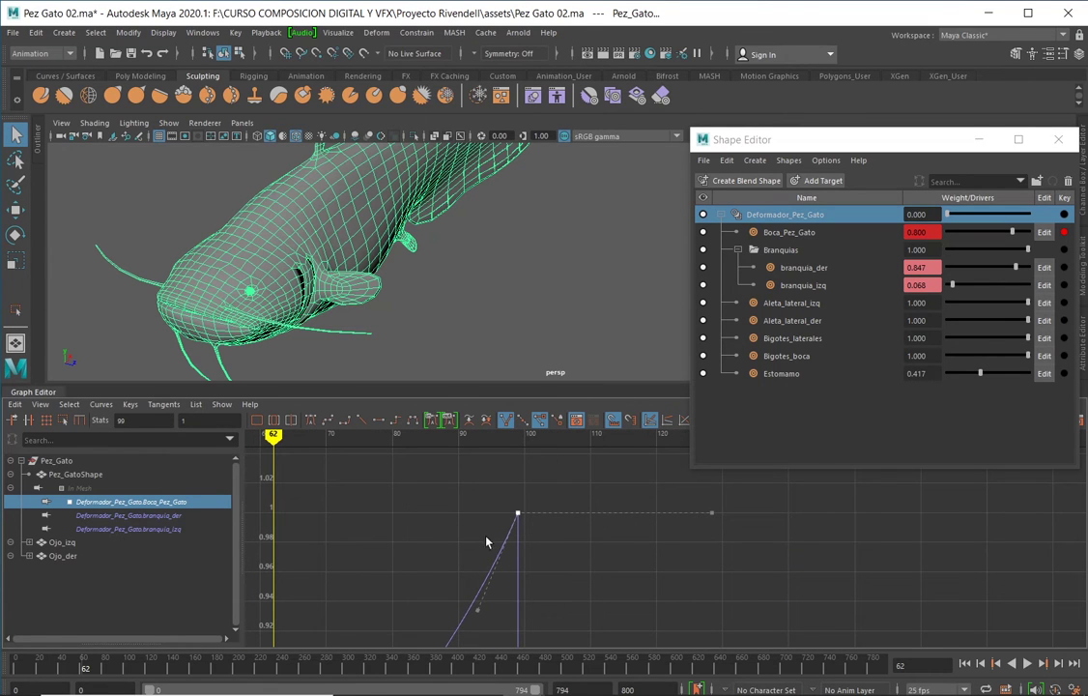
Break the tangents of the frame 99 key, select its incoming handle, and frame the whole curve
drag(468, 600, 491, 623)
click(506, 422)
mouse_move(463, 600)
mouse_down()
mouse_move(494, 629)
mouse_move(471, 608)
mouse_up()
key(a)
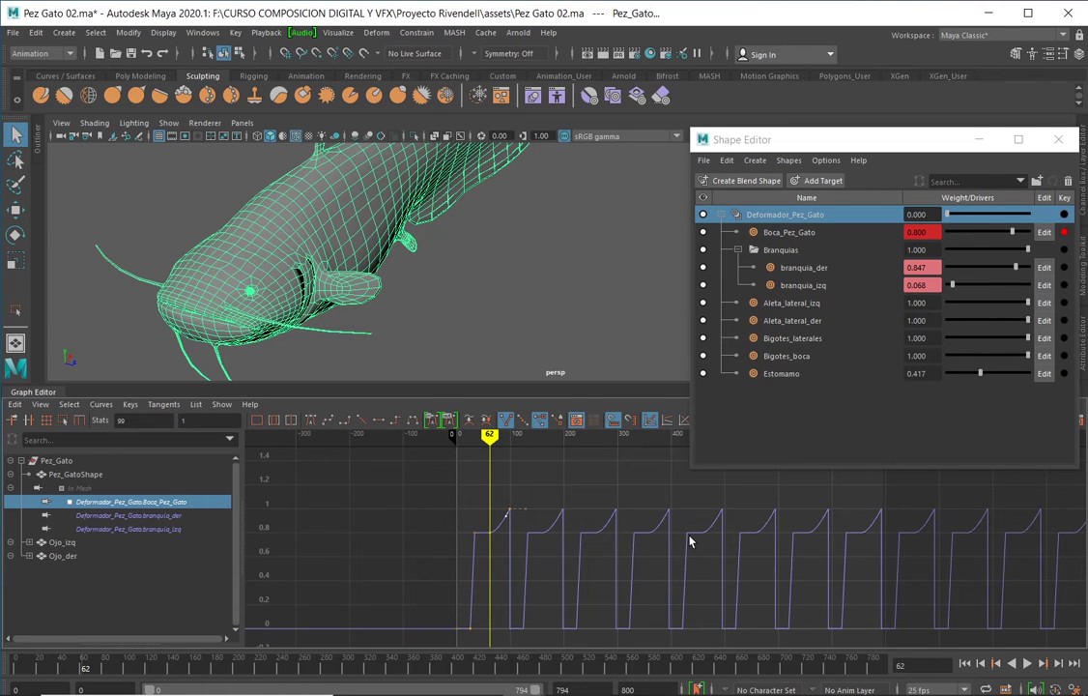
mouse_move(950, 213)
mouse_down()
mouse_move(993, 216)
mouse_move(947, 214)
mouse_up()
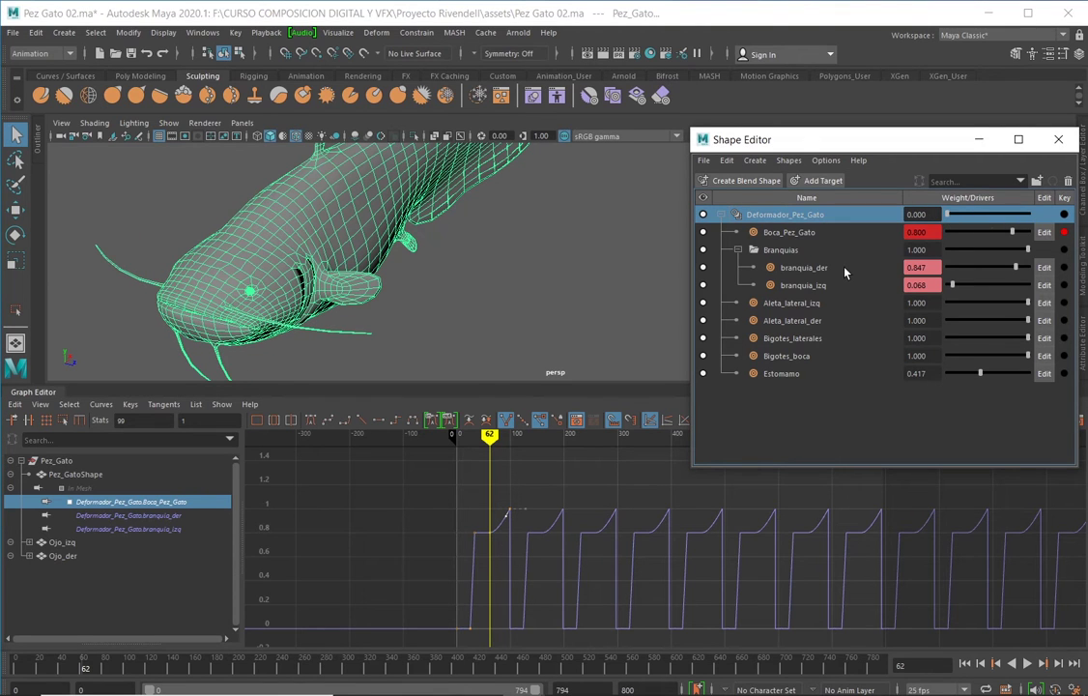
alt+drag(579, 271, 602, 333)
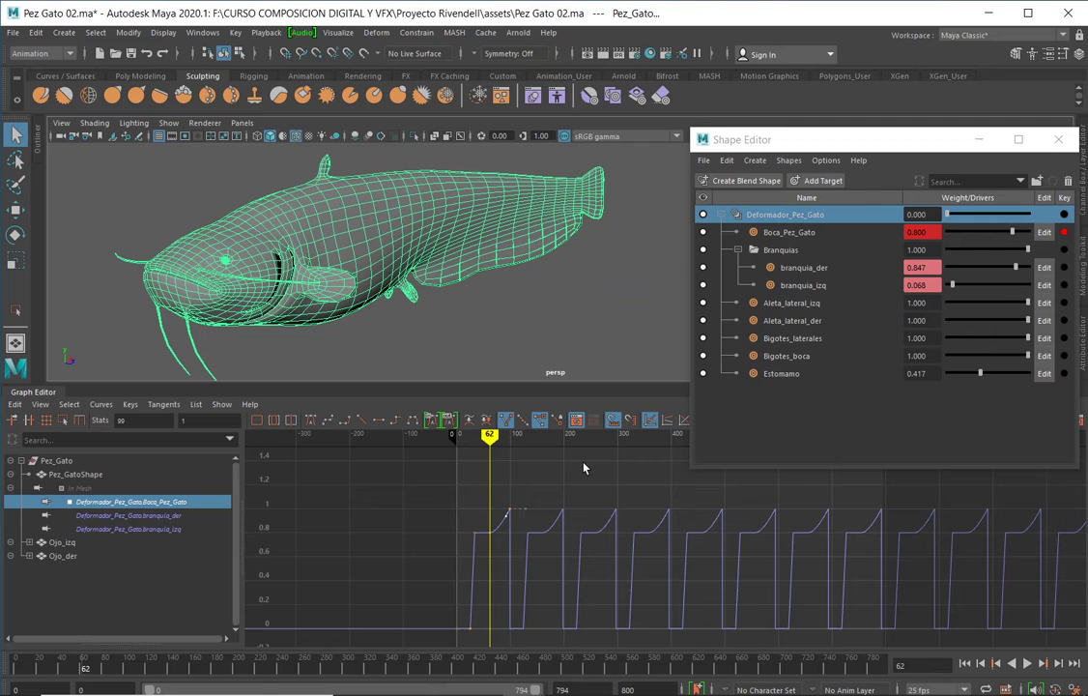
Move the branquia_der target out of the Branquias group, placing it below Boca_Pez_Gato
click(759, 375)
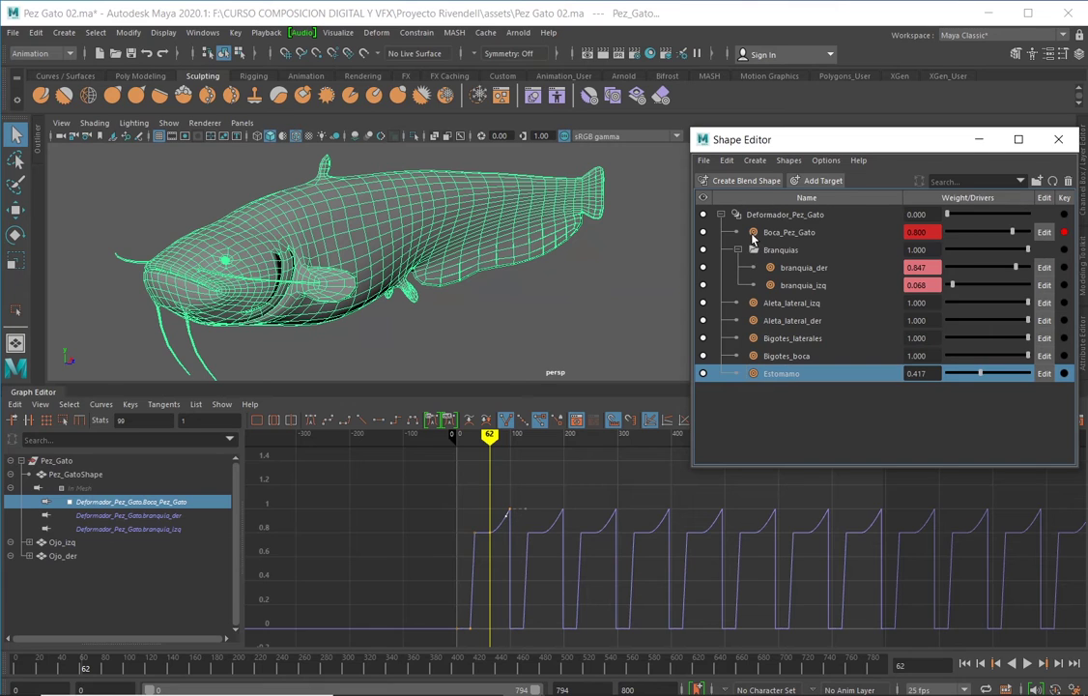
drag(768, 232, 759, 245)
drag(757, 277, 747, 234)
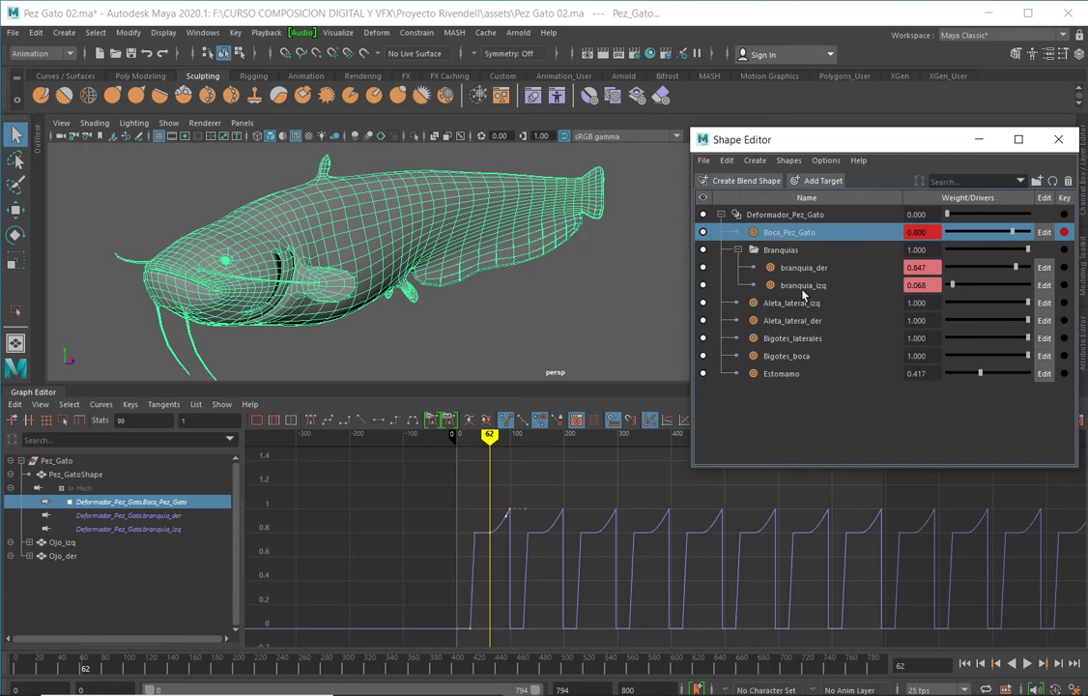
click(773, 270)
drag(773, 269, 770, 250)
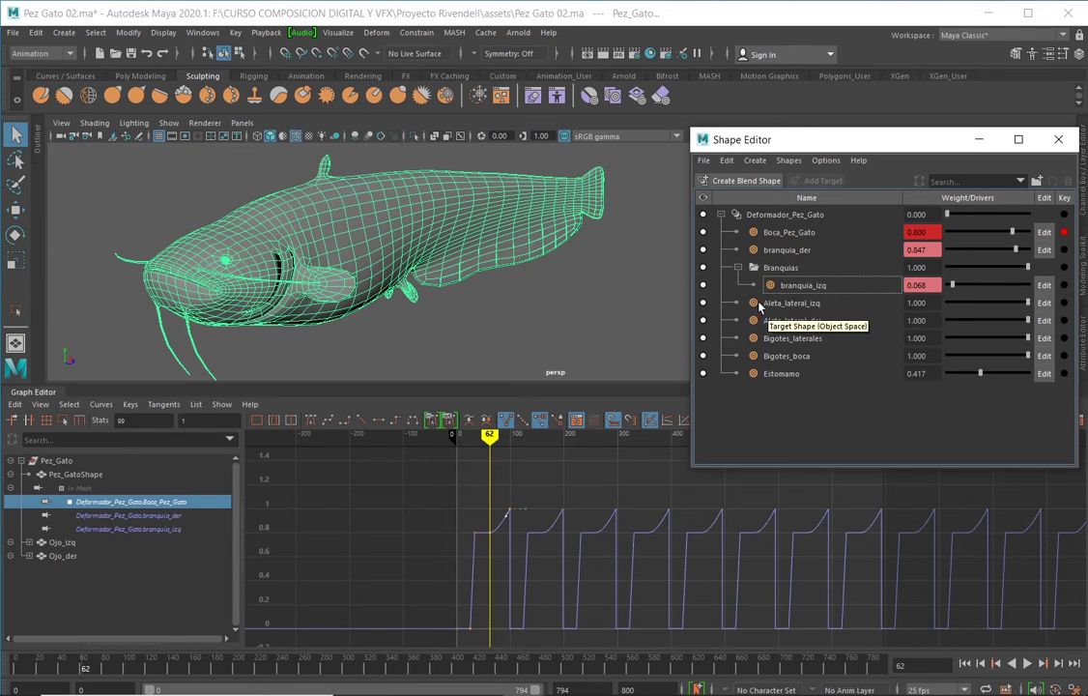
Move the branquia_der target into the Branquias group after branquia_izq and collapse the group
click(755, 254)
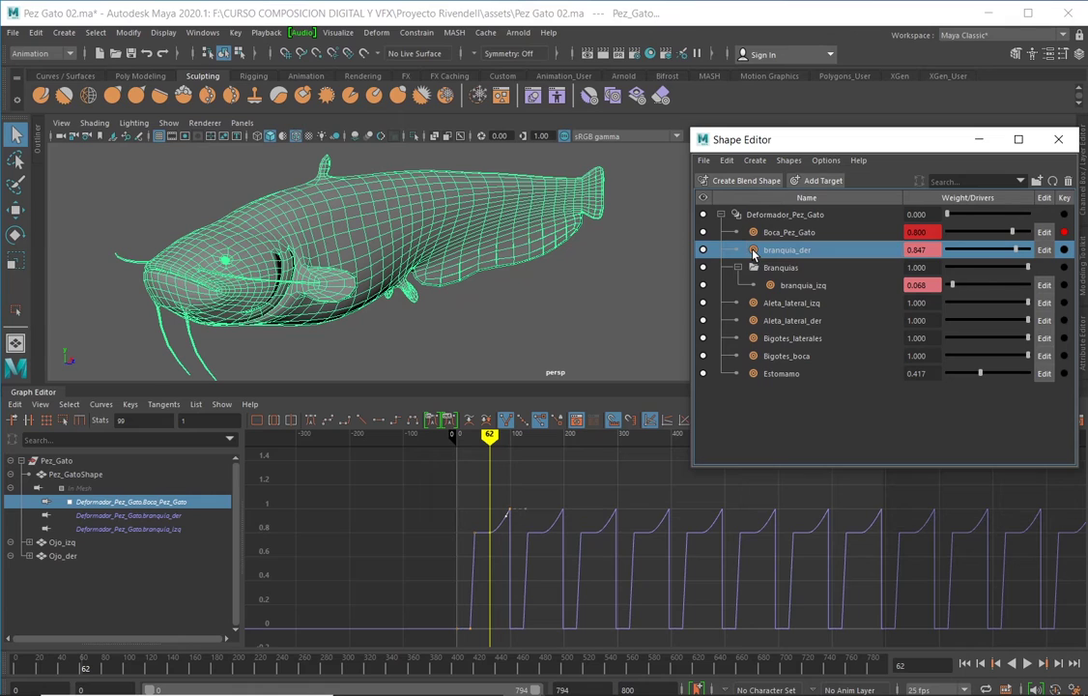
drag(754, 254, 798, 282)
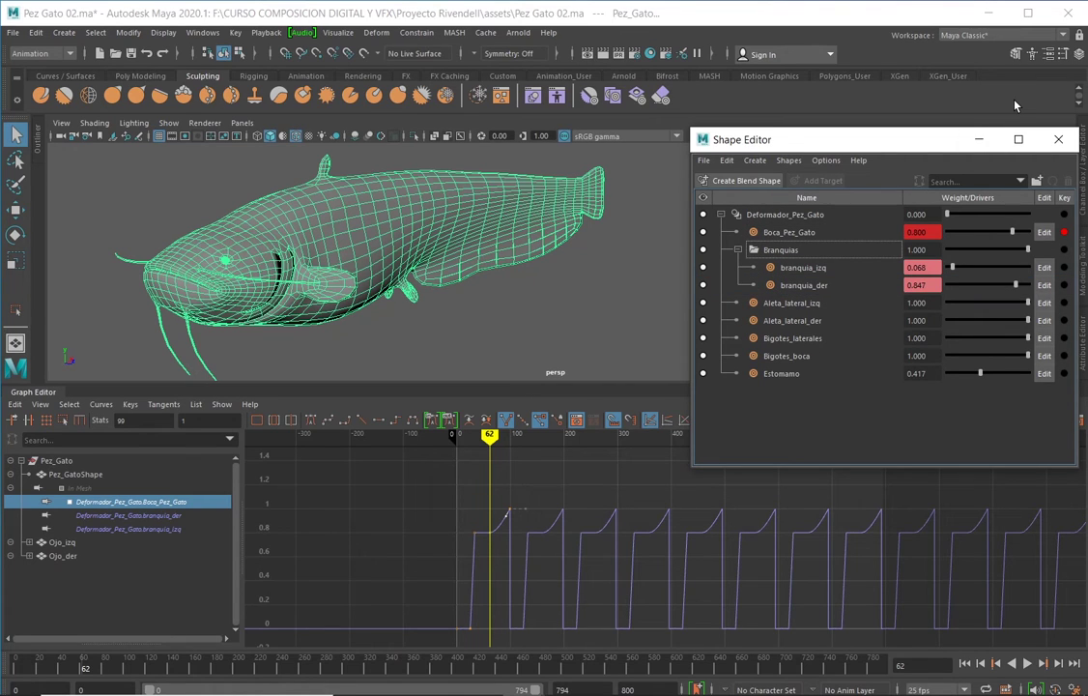
click(737, 250)
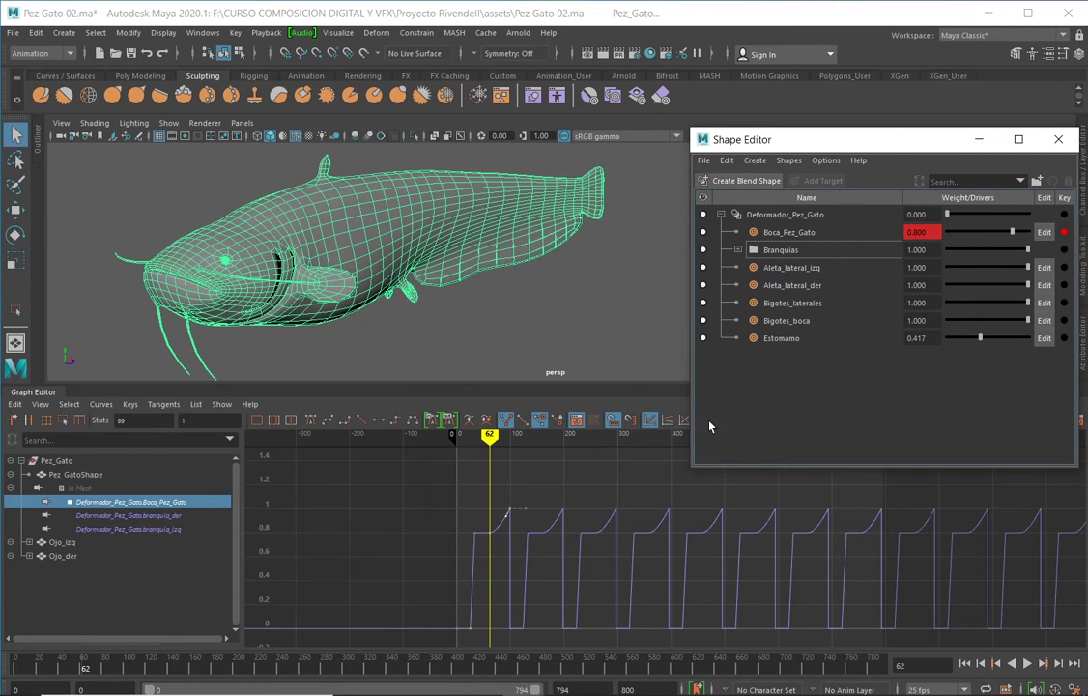
Play the catfish animation, return to frame 0, and play it again with the deformer weight at 0
key(alt+v)
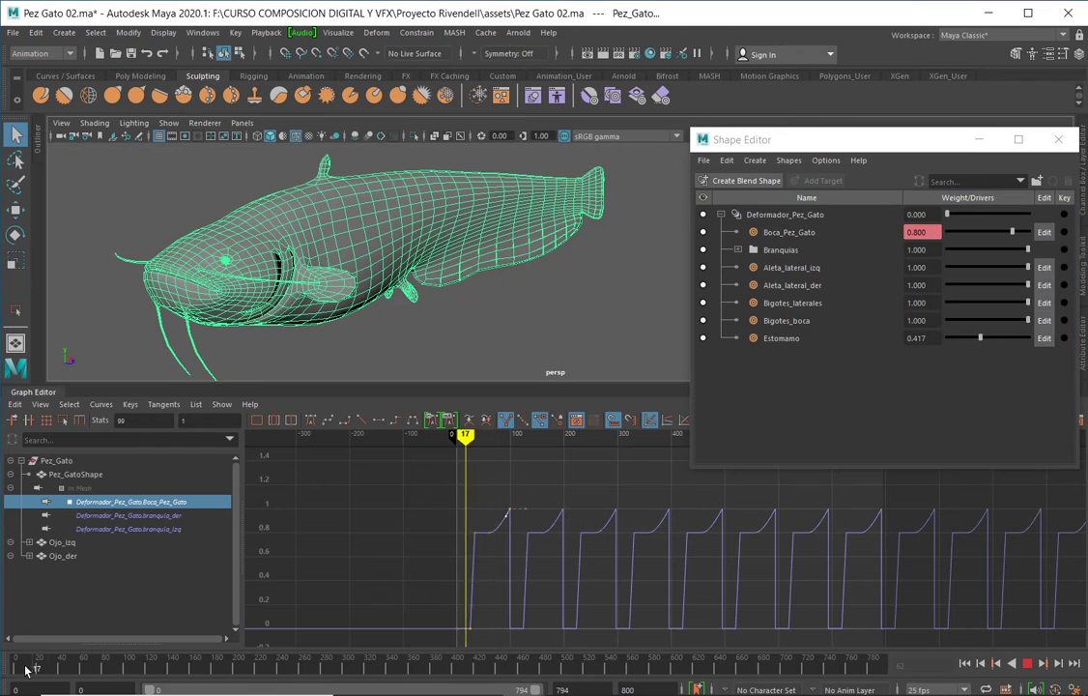
key(alt+v)
key(alt+shift+v)
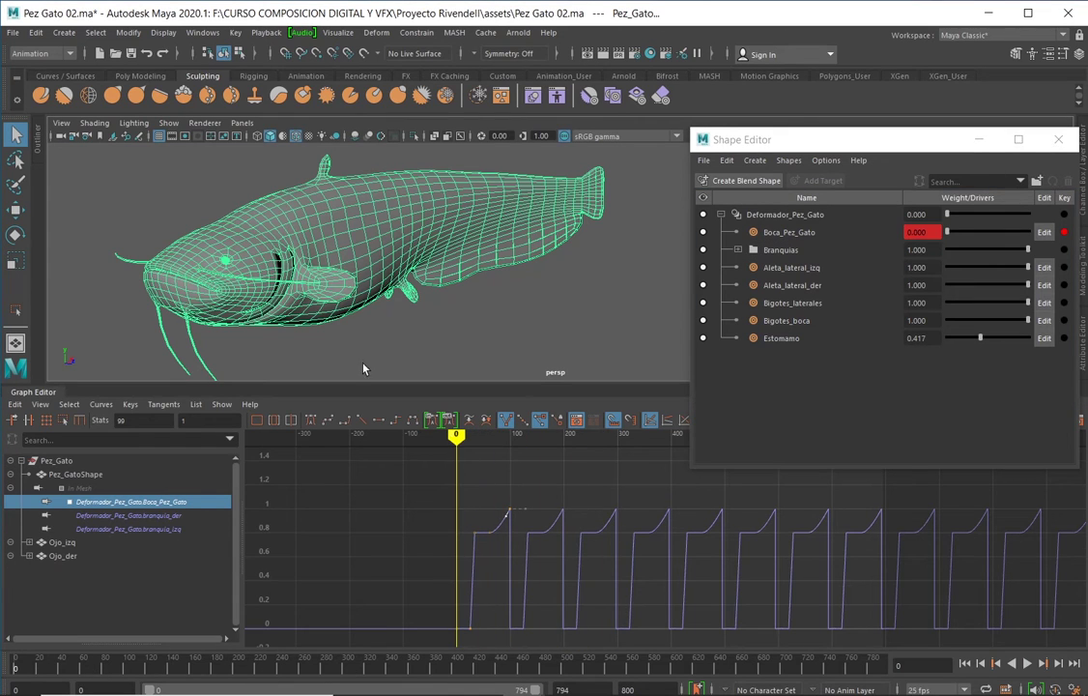
key(alt+v)
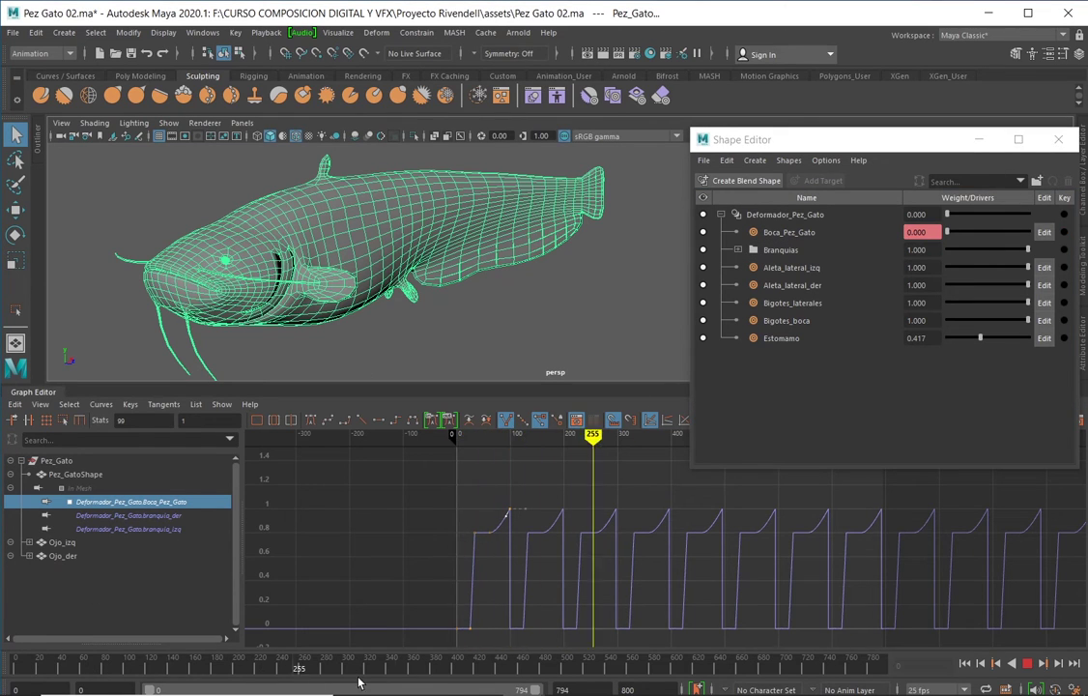
Stop the playback, return to frame 0, and select the frame 99 key of the Boca_Pez_Gato curve
key(alt+v)
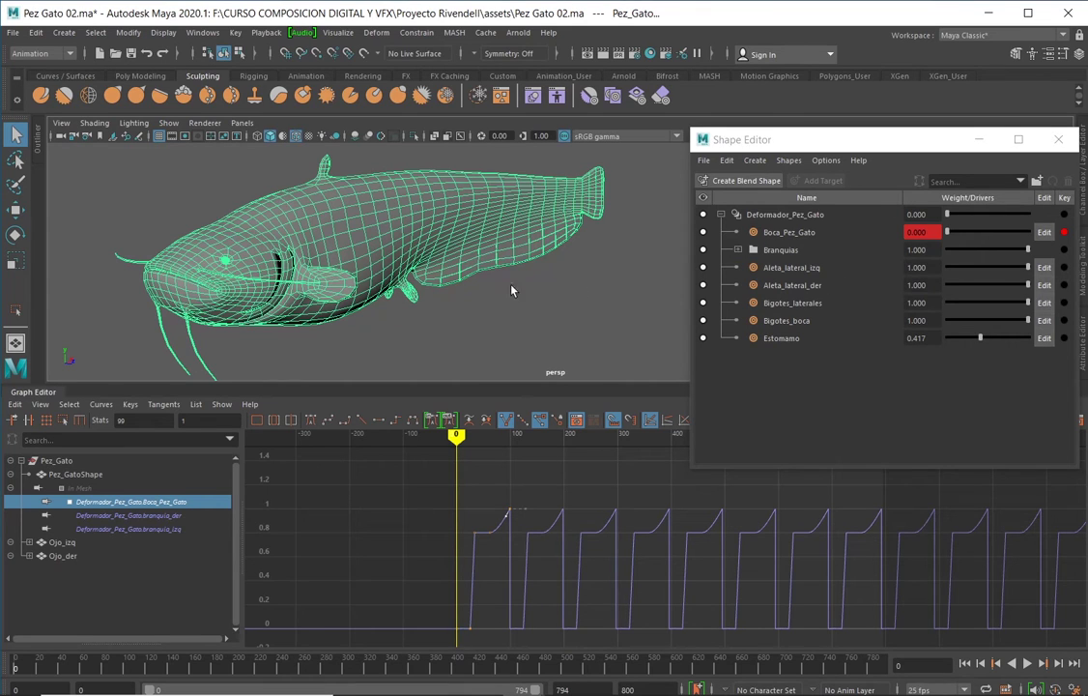
drag(946, 232, 873, 234)
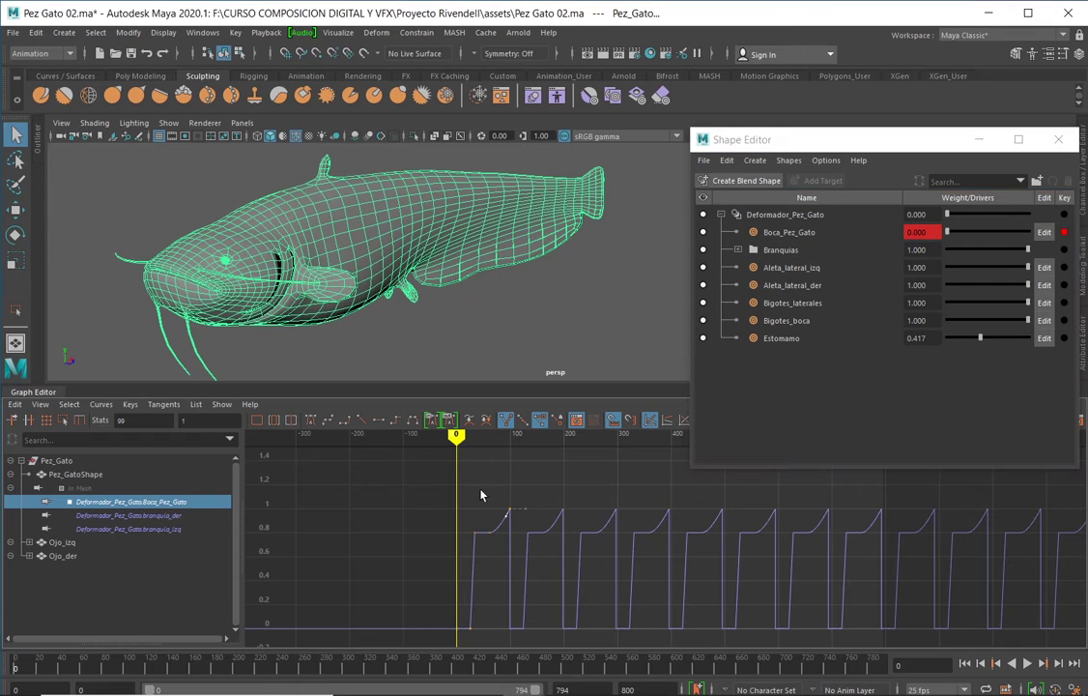
drag(480, 490, 523, 517)
click(97, 407)
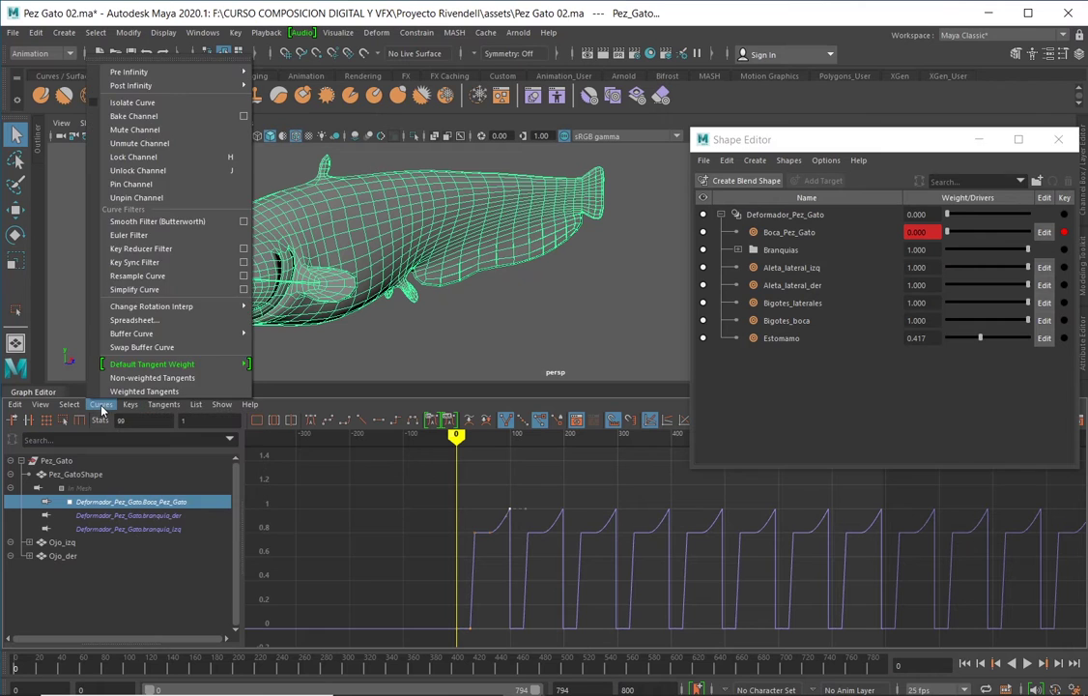
mouse_move(135, 400)
mouse_move(101, 404)
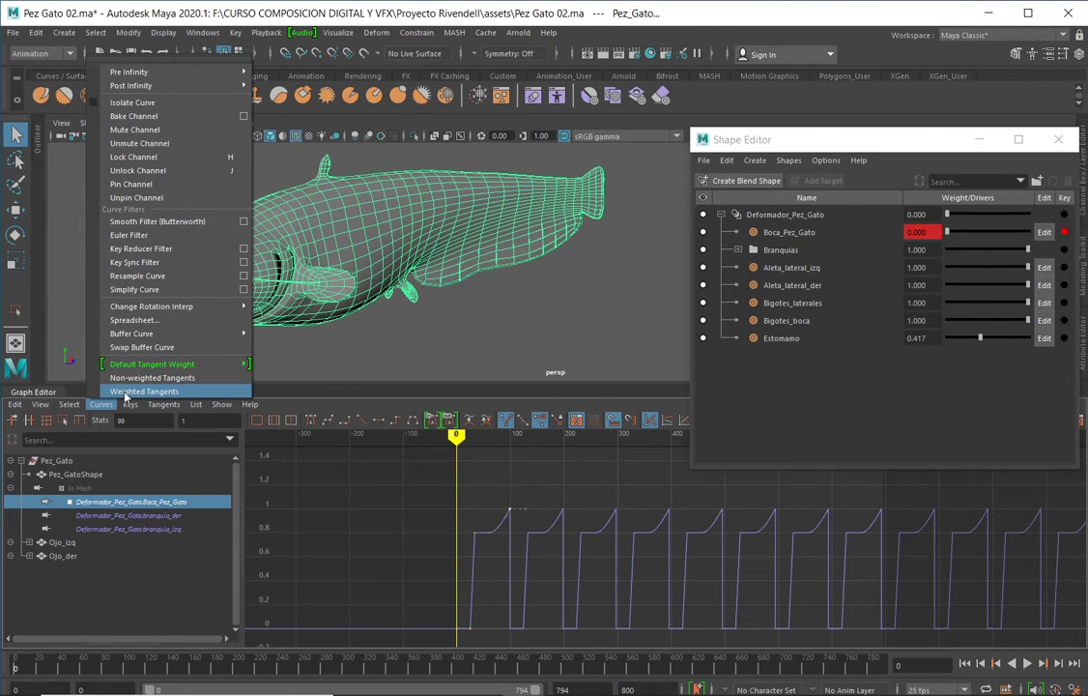
mouse_move(249, 404)
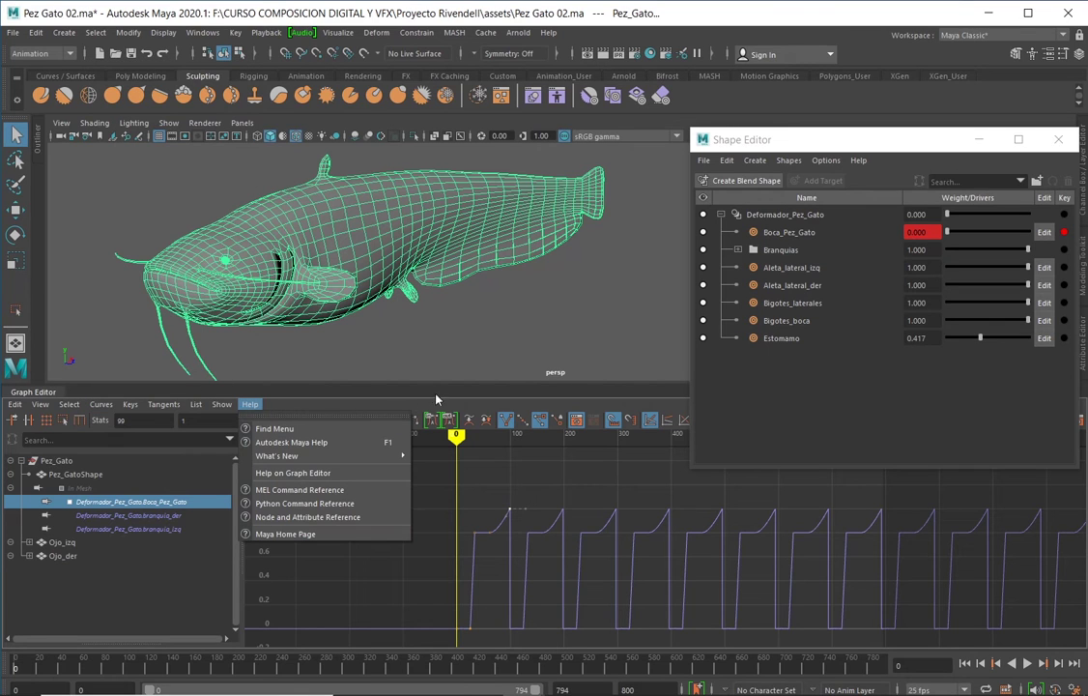
click(737, 405)
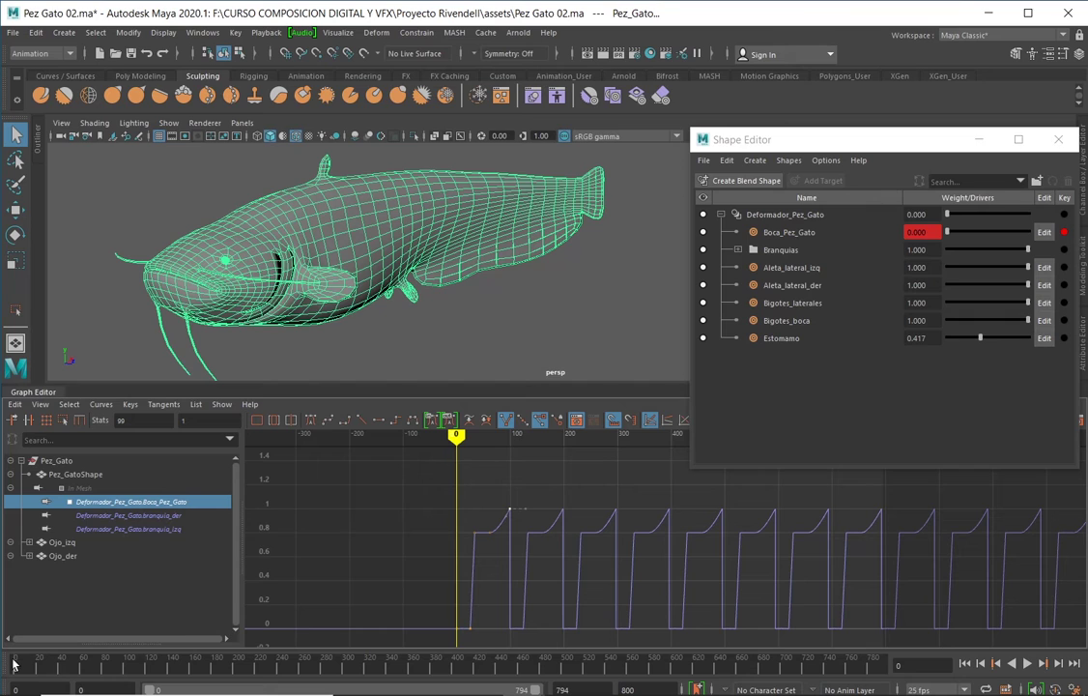
Try overriding the keyed Boca_Pez_Gato weight with 1 at frame 2, replay the animation, and return to frame 0
key(alt+v)
drag(41, 663, 17, 663)
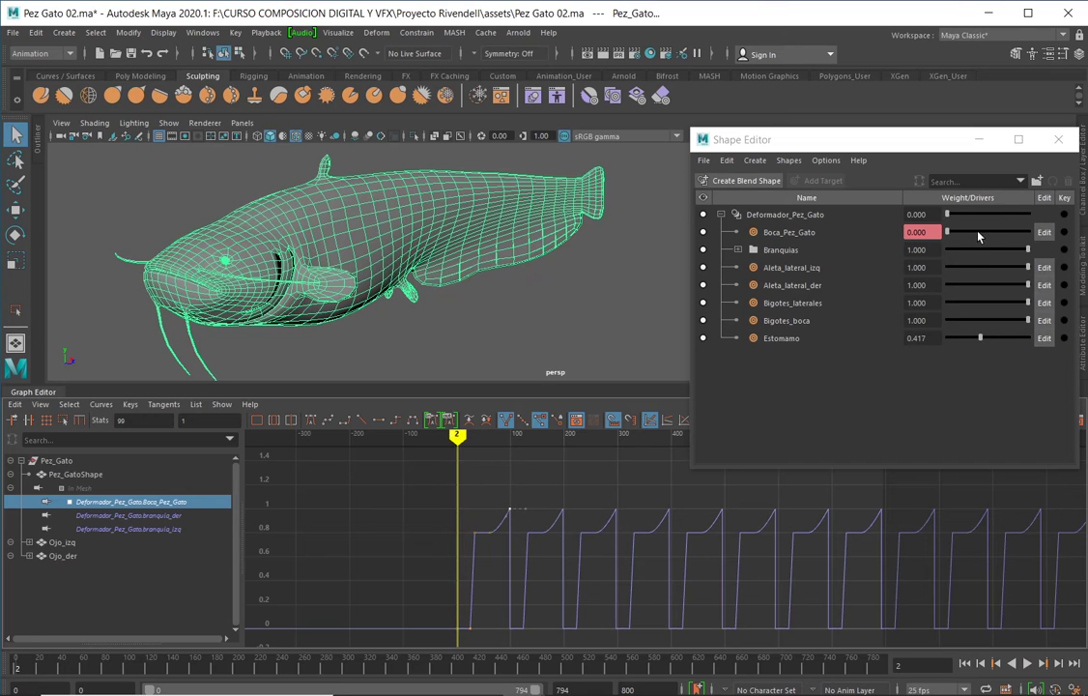
drag(947, 232, 1049, 236)
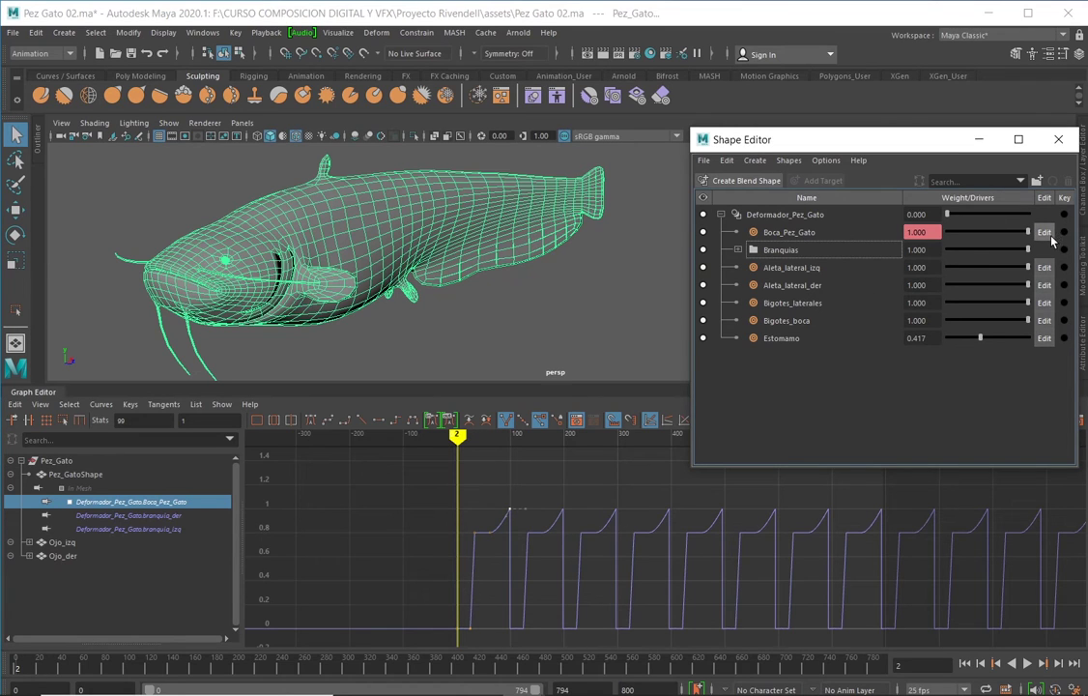
key(alt+v)
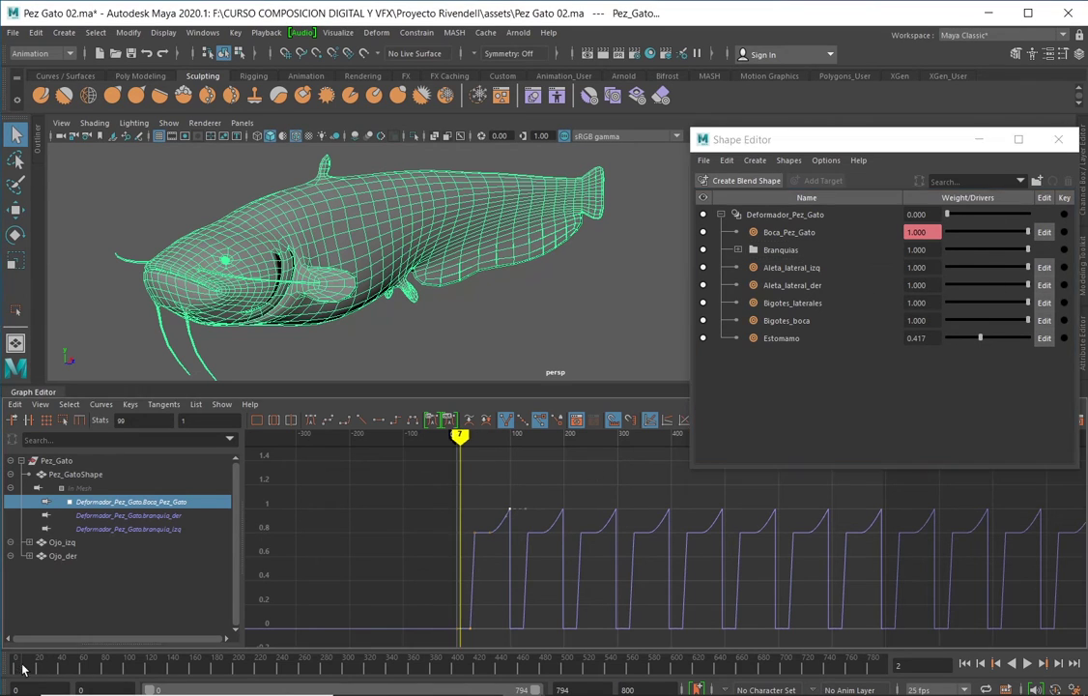
key(alt+v)
key(alt+shift+v)
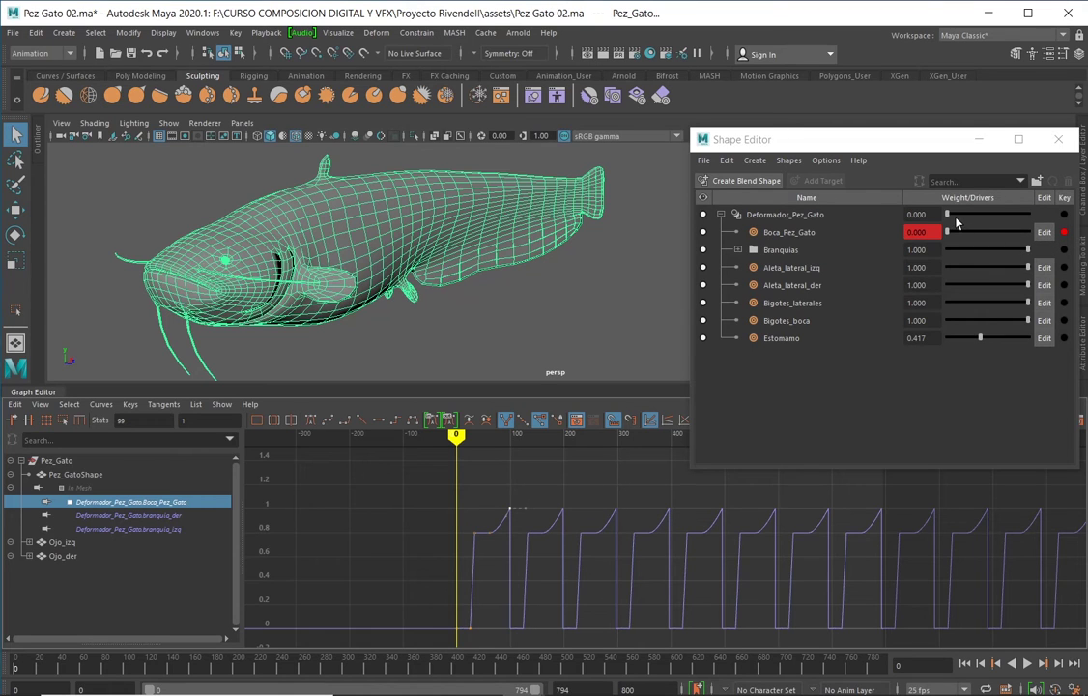
Raise the Deformador_Pez_Gato weight to 2 with its slider, go to frame 0, and set the weight to exactly 1
drag(956, 221, 975, 215)
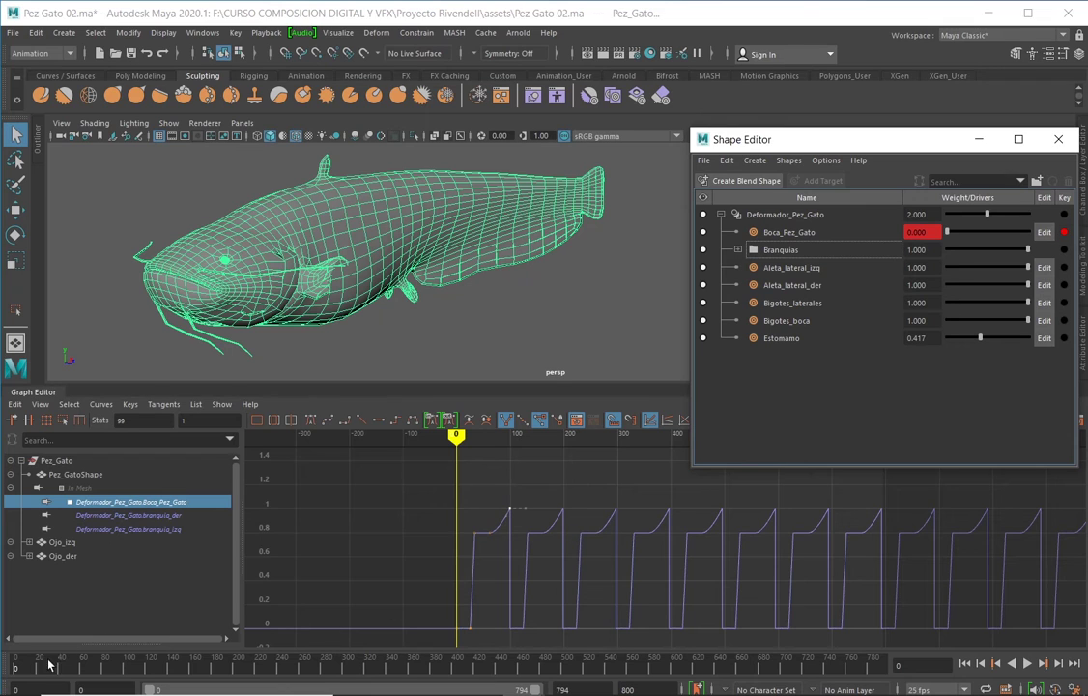
click(17, 667)
mouse_move(17, 666)
mouse_down()
mouse_move(108, 667)
mouse_move(16, 666)
mouse_up()
double_click(916, 214)
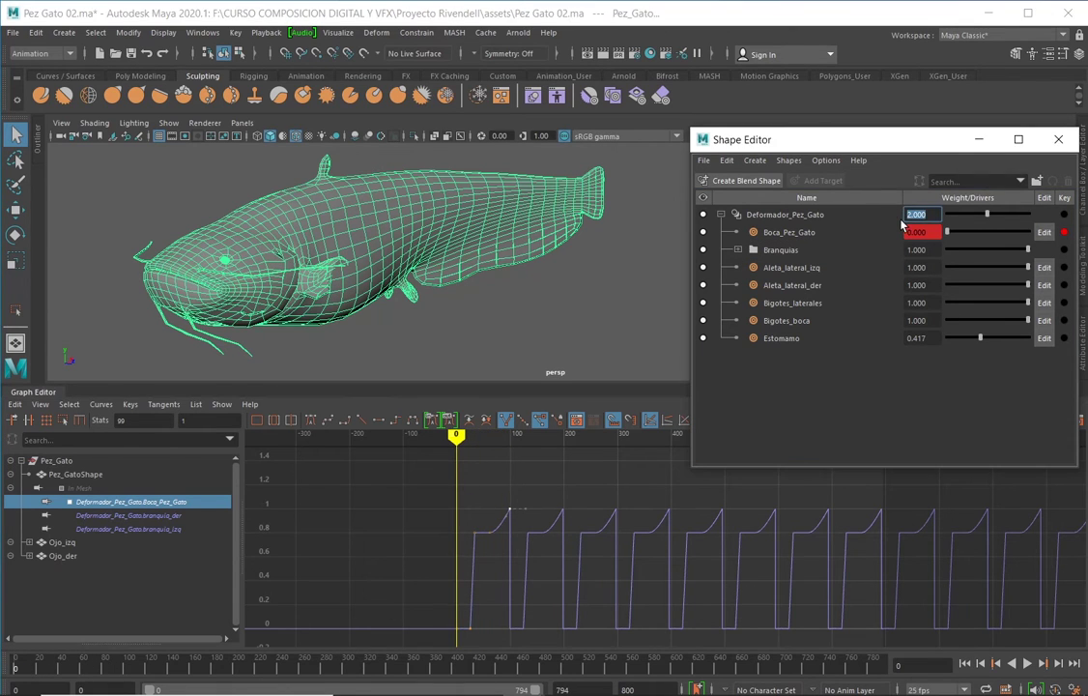
text(1)
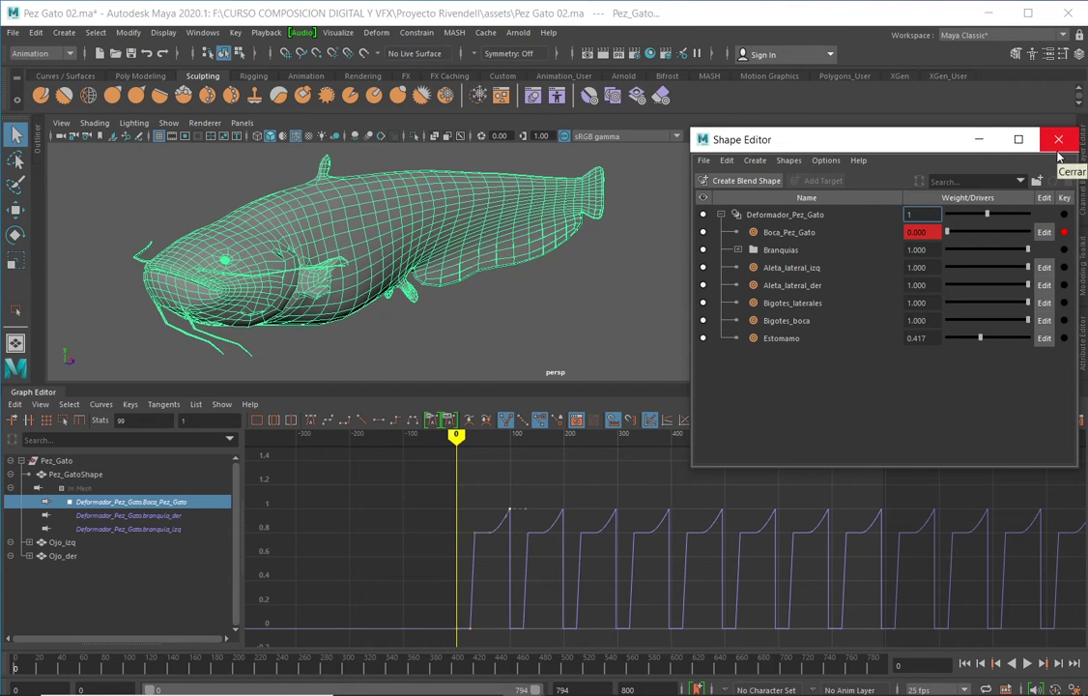
key(Return)
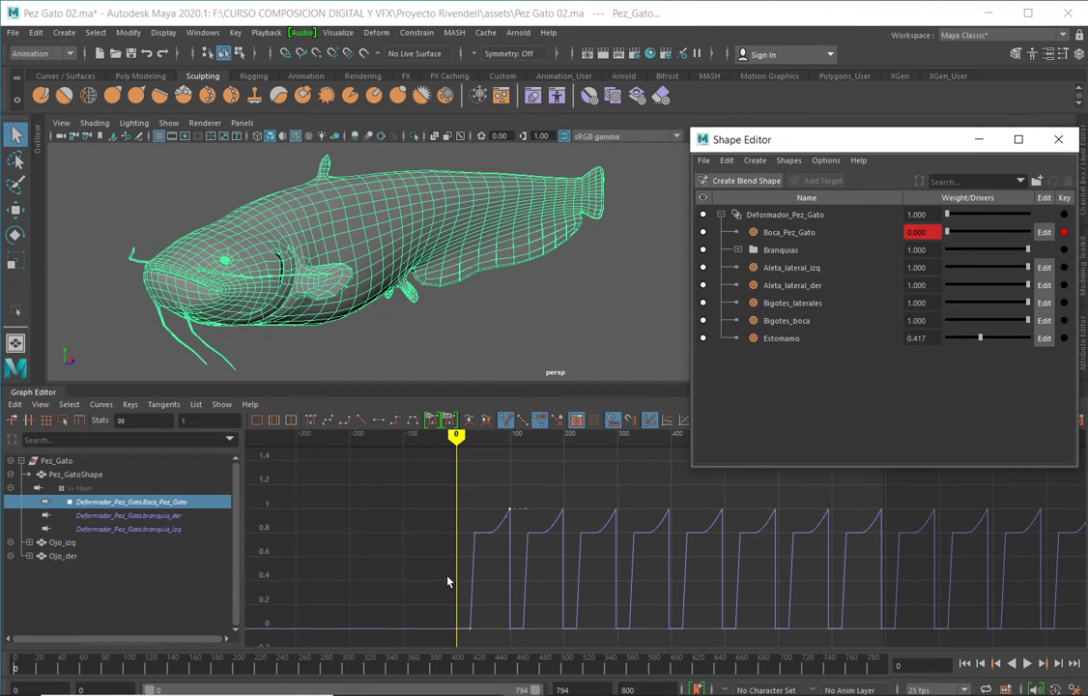
Play the catfish animation with the deformer weight at 1 and return to frame 0
click(16, 666)
key(alt+v)
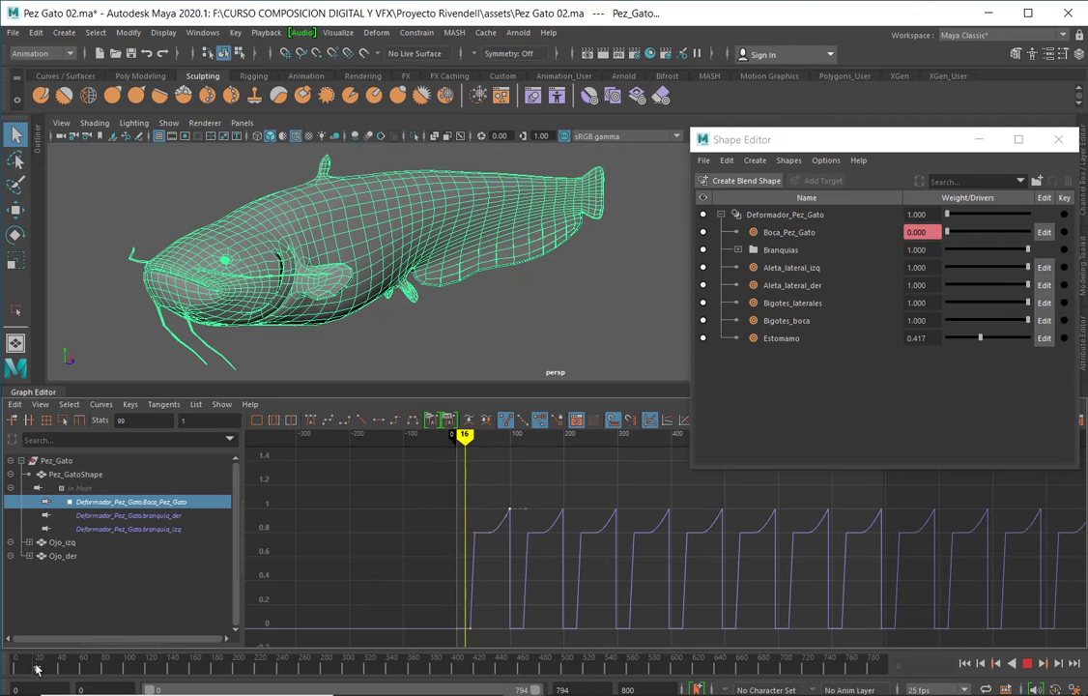
drag(154, 665, 16, 665)
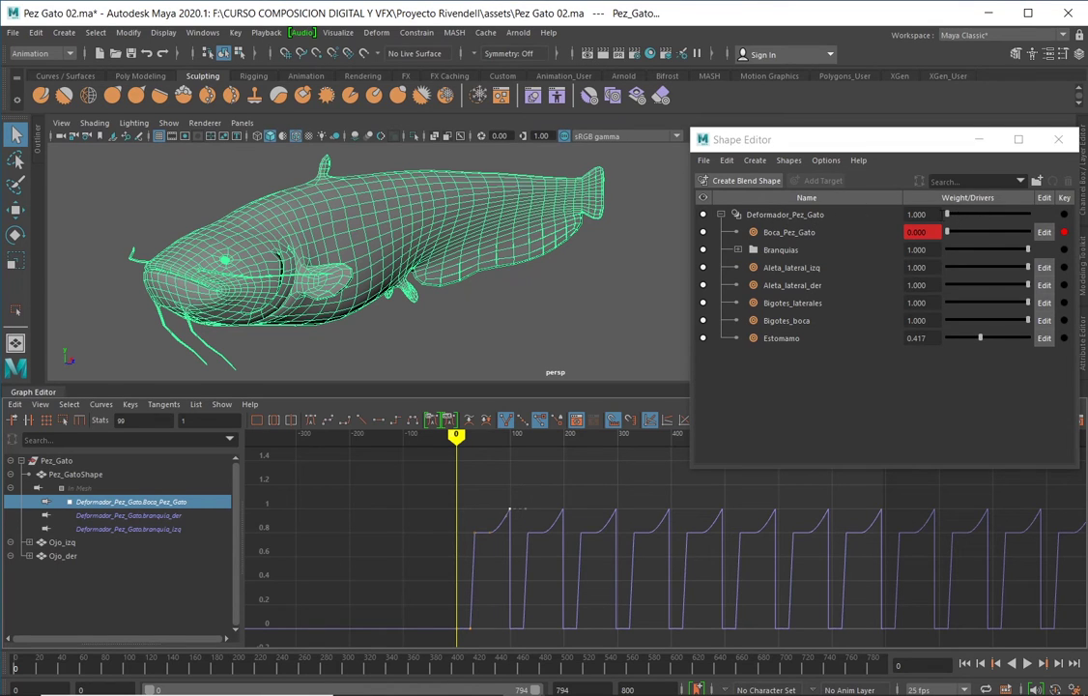
Collapse and expand the Deformador_Pez_Gato targets, and close and reopen the Shape Editor
double_click(918, 214)
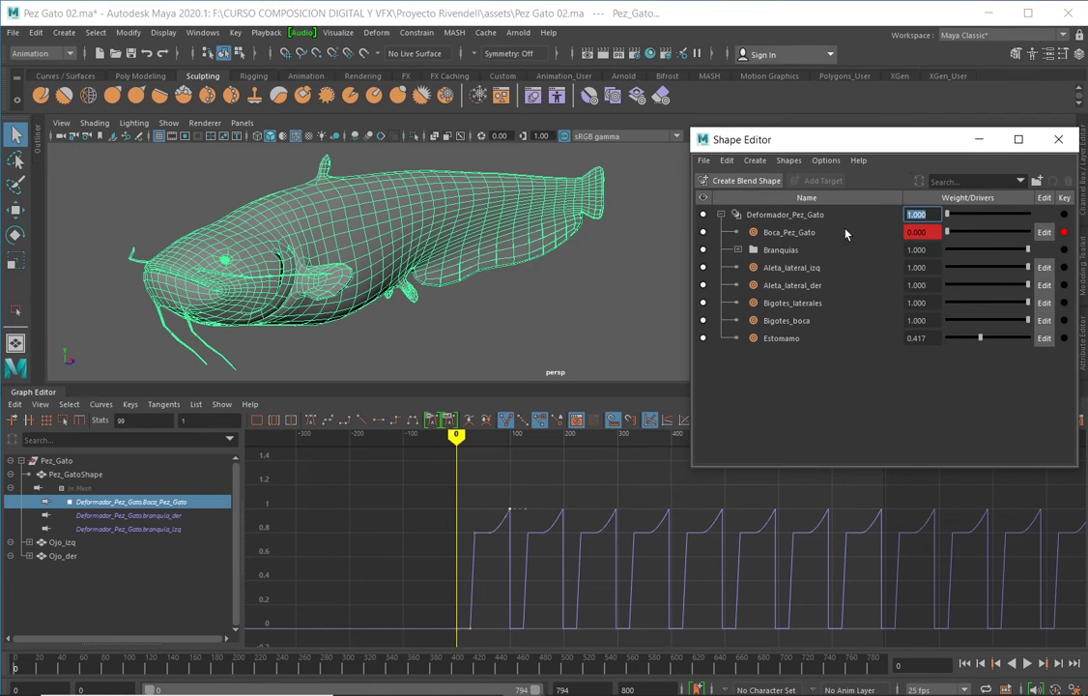
click(723, 217)
click(723, 217)
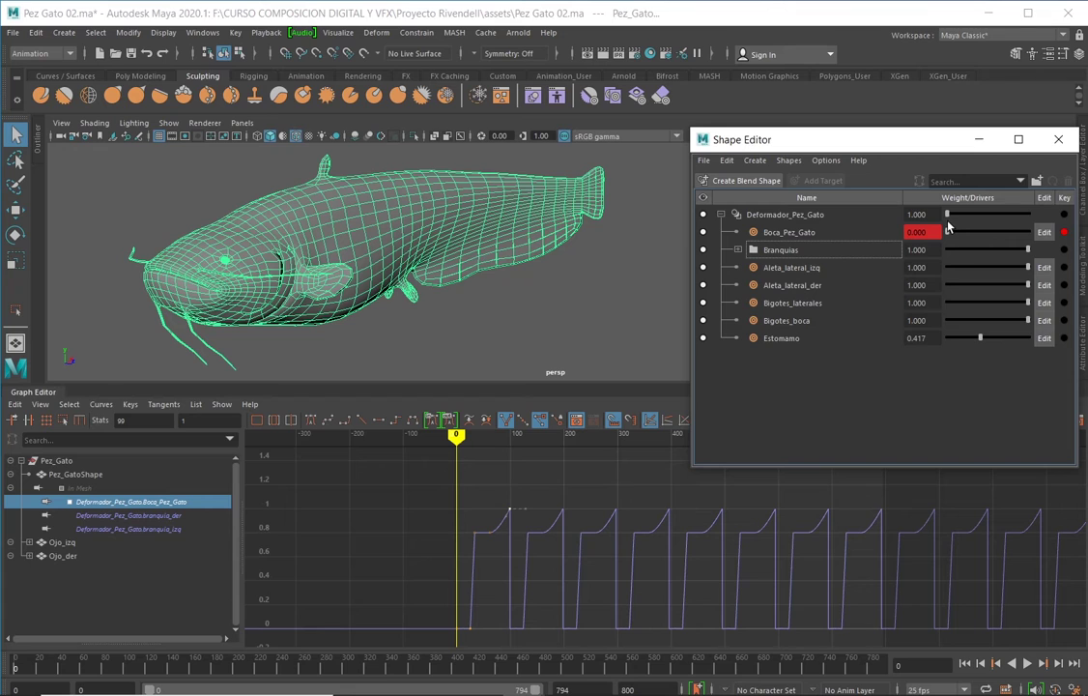
click(1057, 139)
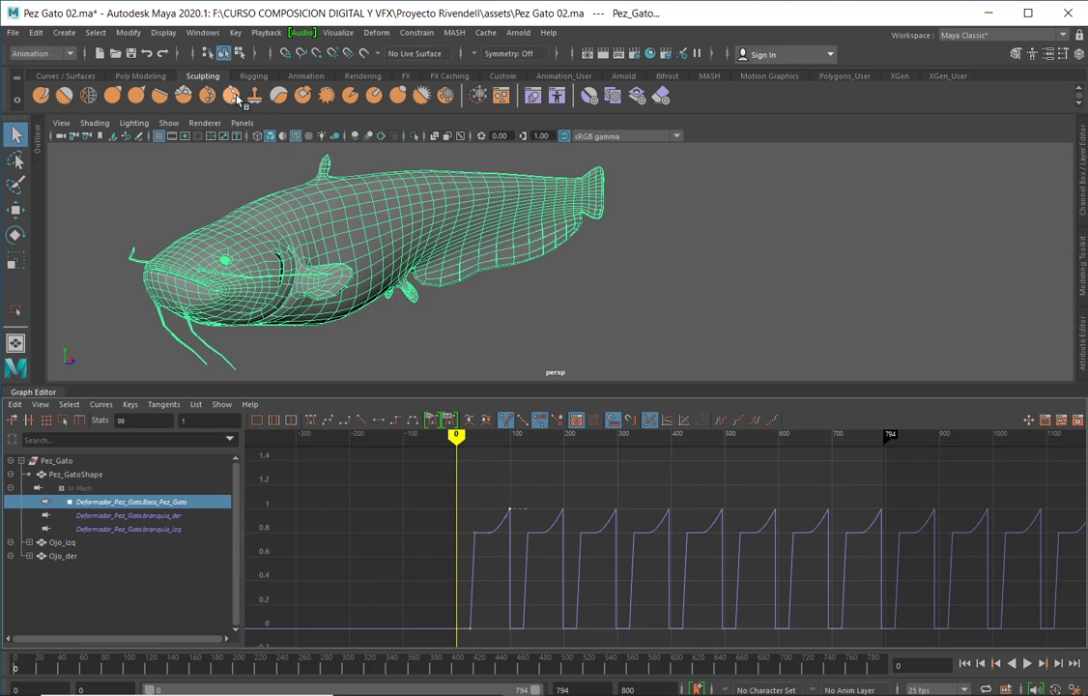
click(557, 95)
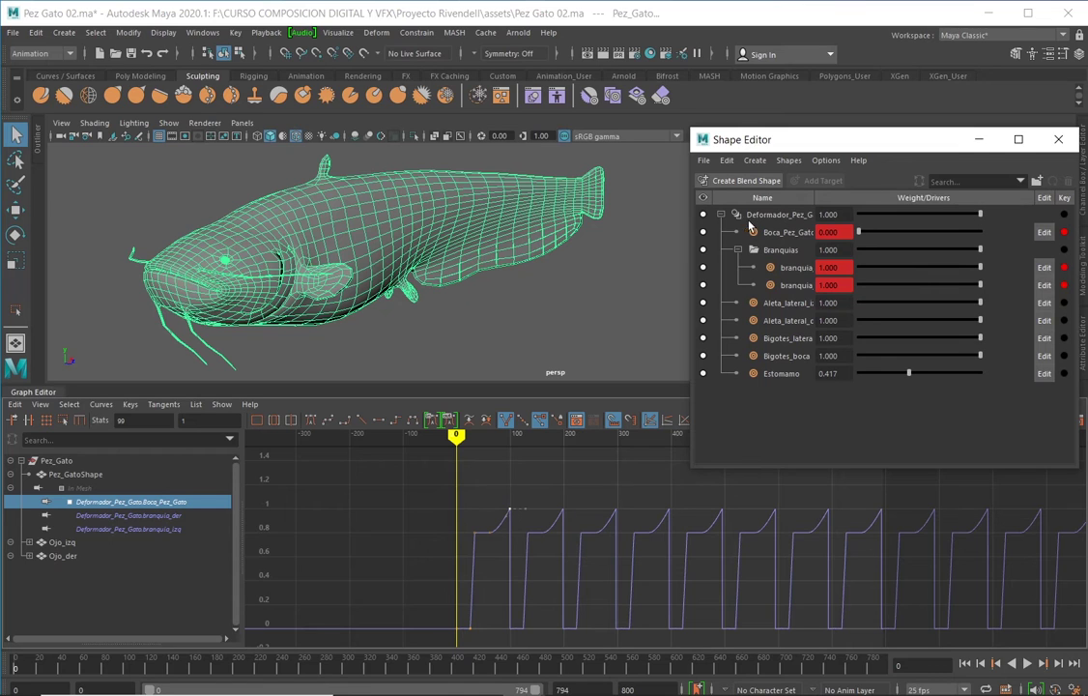
Move the deformer weight to 0 and back to 1, set it to 0.832, and reopen the Shape Editor
drag(894, 214, 824, 214)
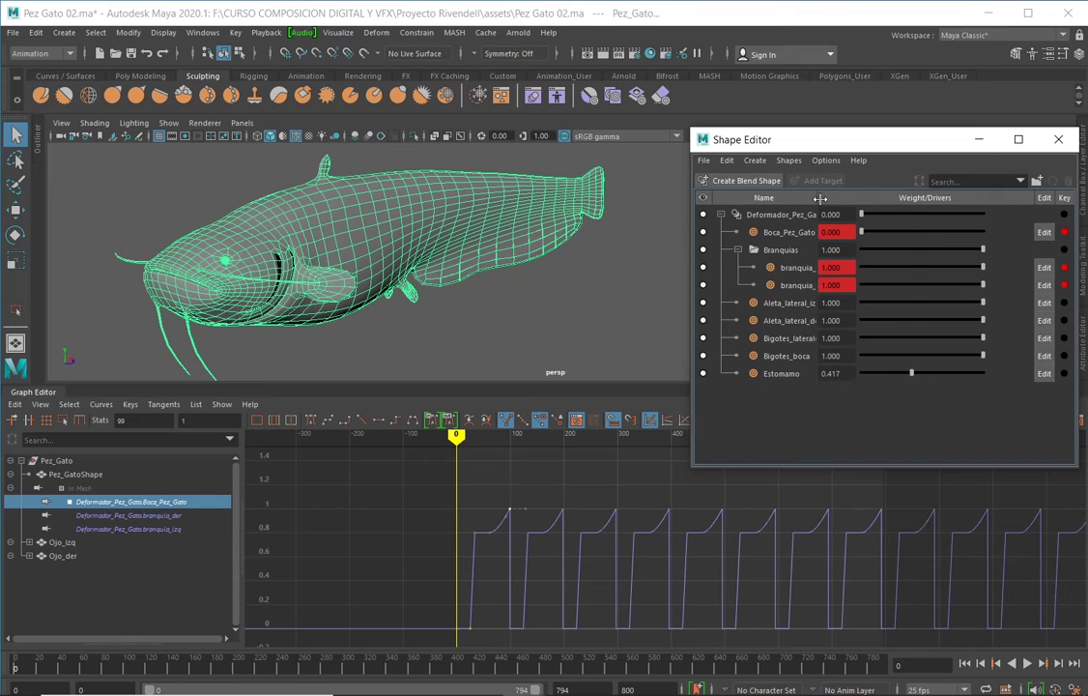
drag(816, 203, 1010, 216)
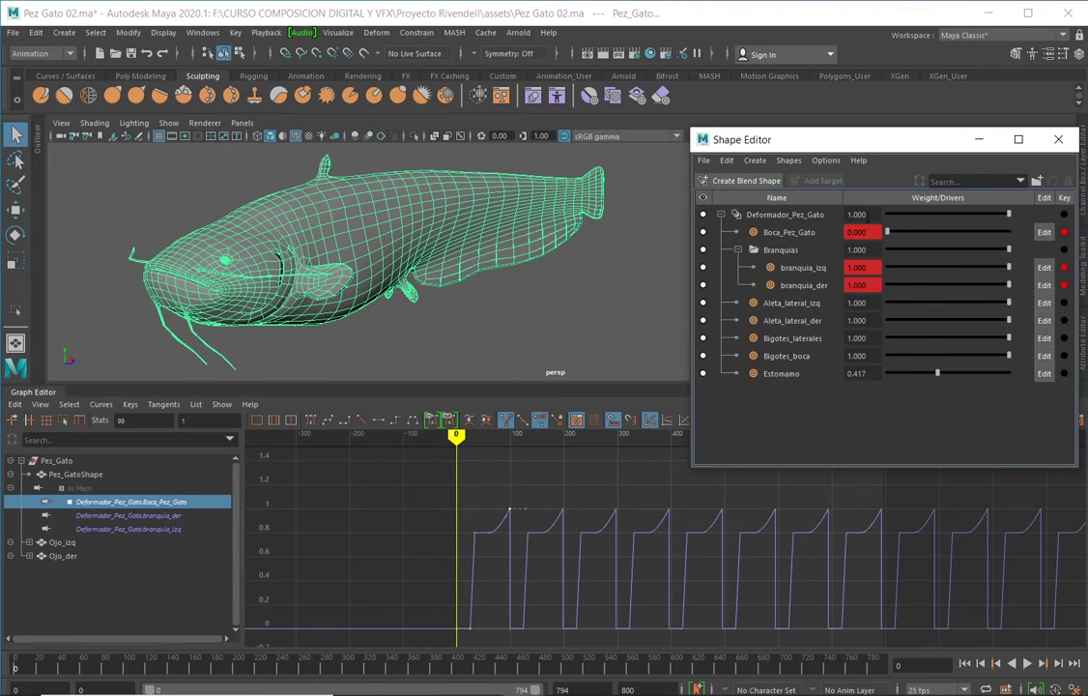
click(987, 213)
click(1060, 140)
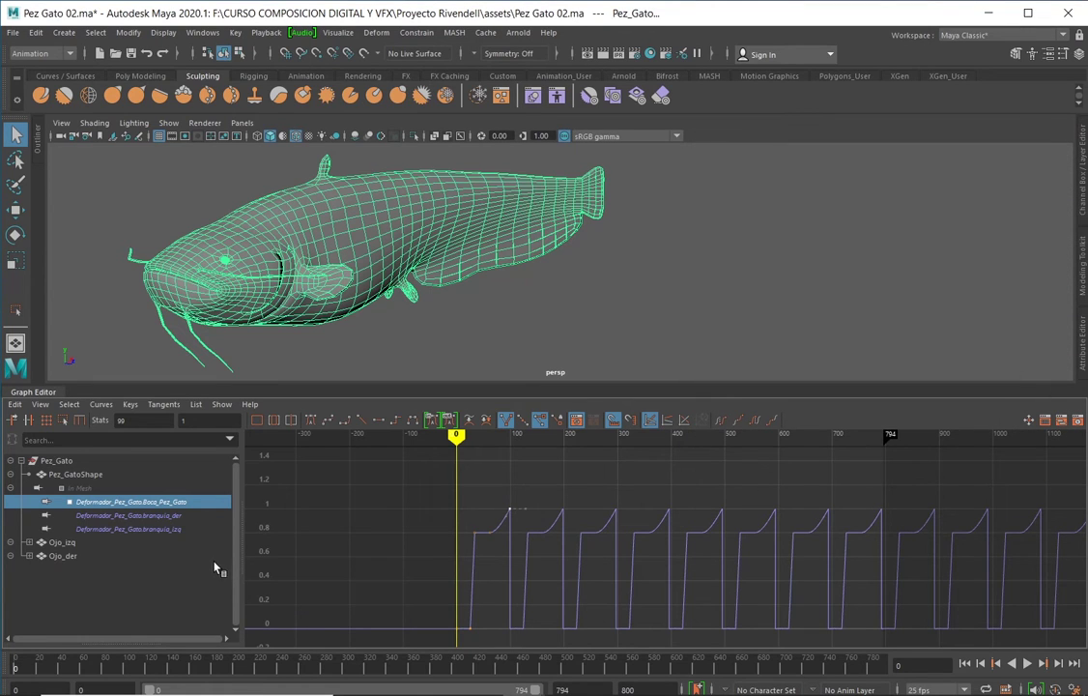
click(537, 101)
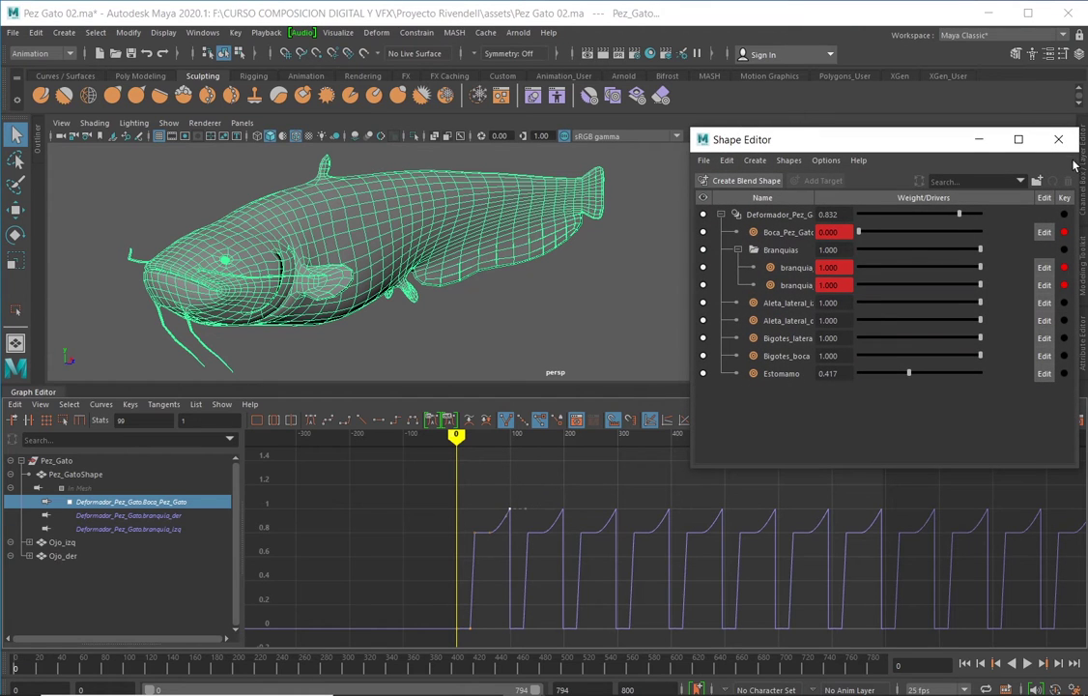
Lower the Deformador_Pez_Gato weight to 0 and raise it back to 1
drag(959, 214, 862, 222)
drag(855, 222, 1017, 214)
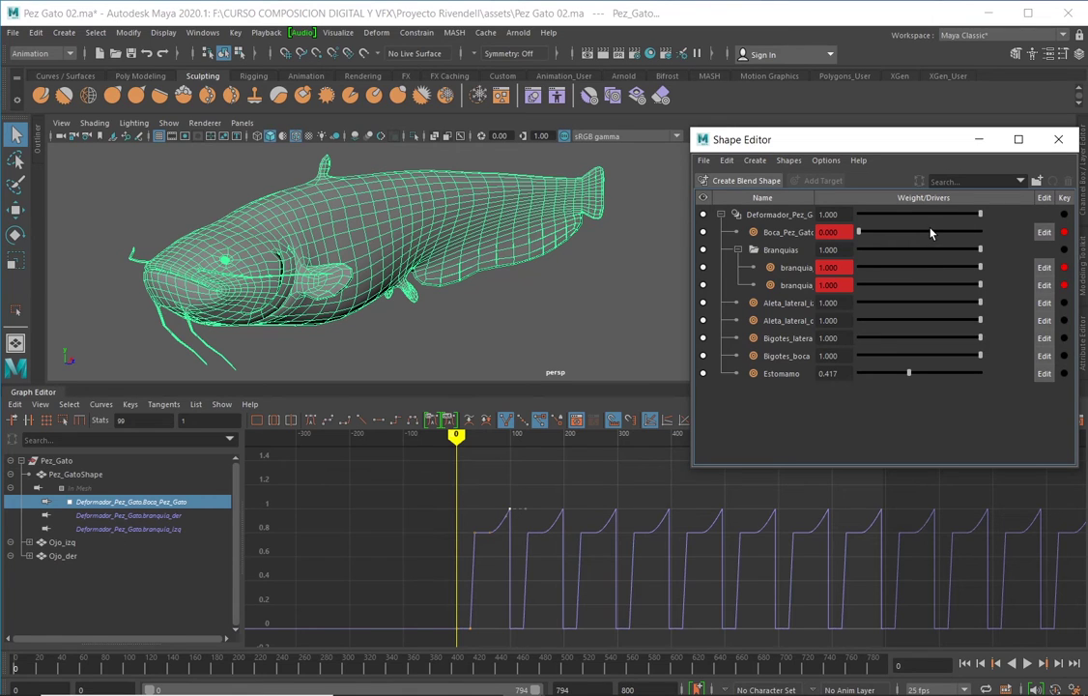
double_click(828, 214)
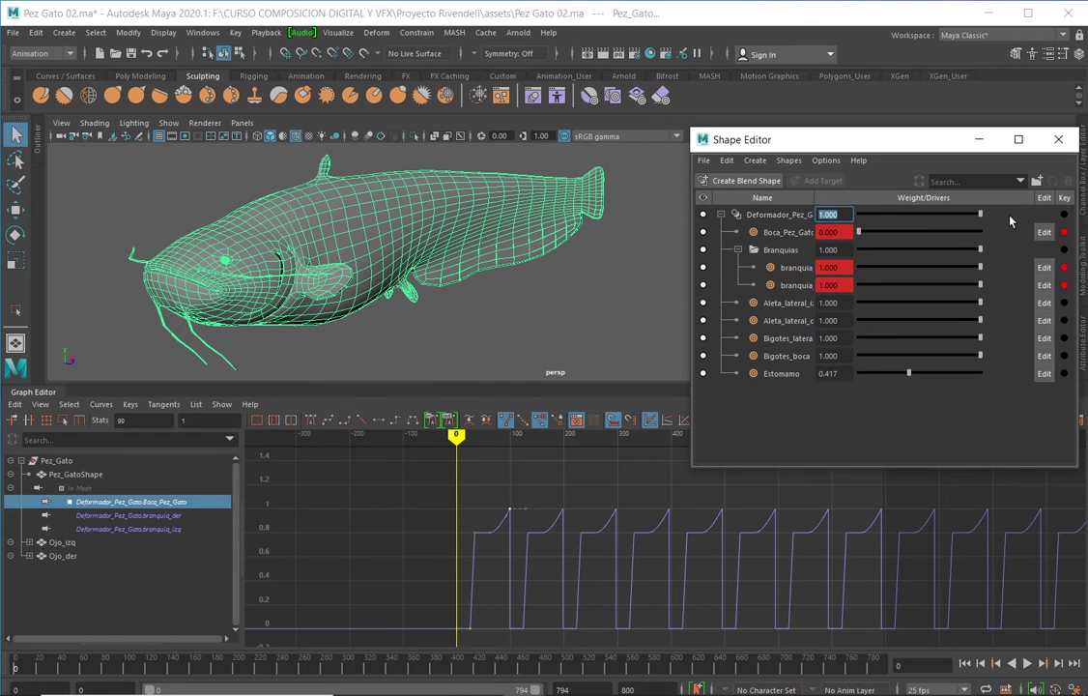
mouse_move(978, 214)
mouse_down()
mouse_move(856, 215)
mouse_move(990, 218)
mouse_up()
Delete the catfish from the scene and undo the deletion
mouse_move(624, 540)
alt+right_down()
mouse_move(644, 522)
mouse_move(623, 537)
mouse_move(701, 534)
mouse_move(643, 526)
mouse_move(645, 513)
mouse_move(646, 534)
mouse_move(645, 507)
mouse_move(660, 529)
mouse_move(638, 527)
mouse_move(630, 540)
mouse_move(631, 516)
mouse_move(635, 547)
alt+right_up()
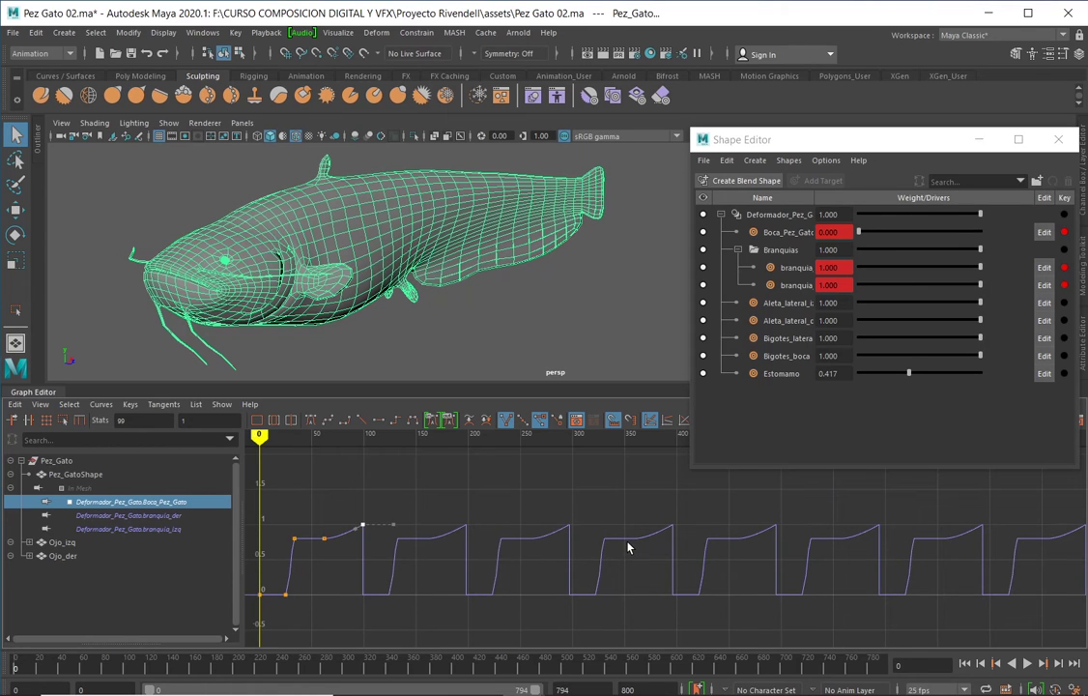
alt+right_drag(629, 547, 641, 571)
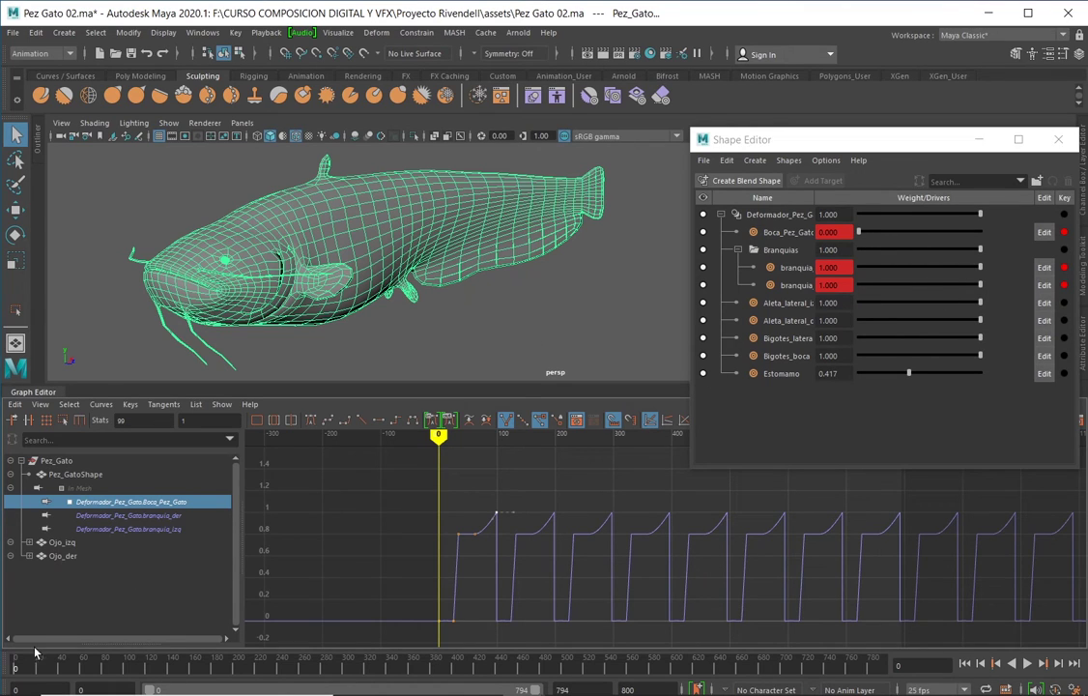
mouse_move(34, 664)
mouse_down()
mouse_move(72, 664)
mouse_move(24, 664)
mouse_move(171, 659)
mouse_move(15, 664)
mouse_up()
key(Delete)
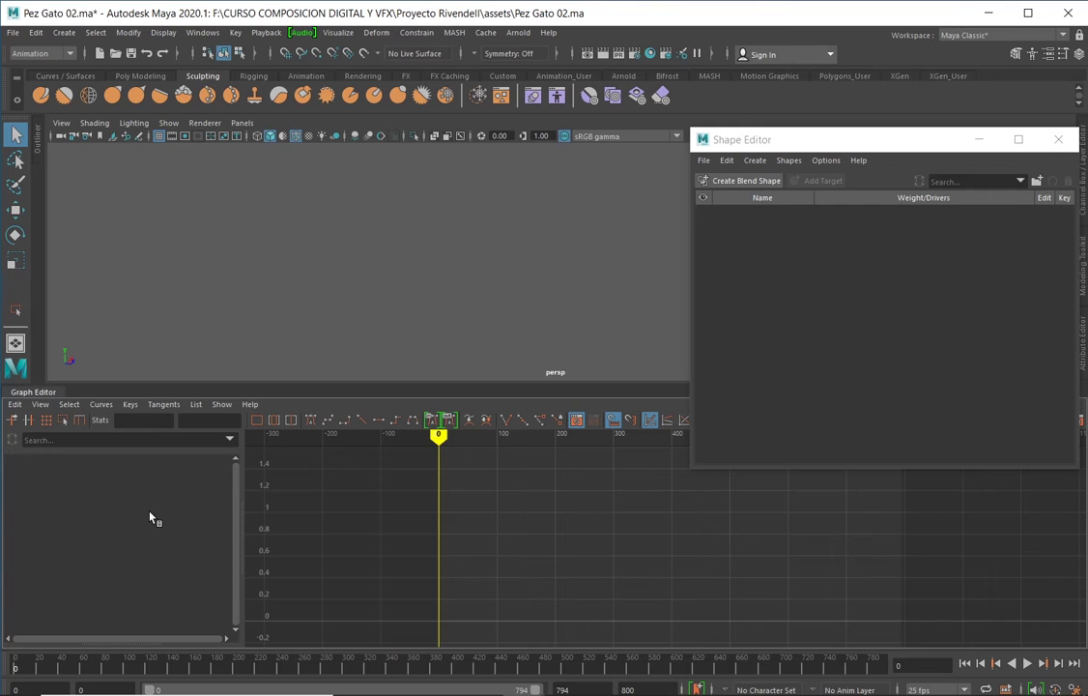
key(ctrl+z)
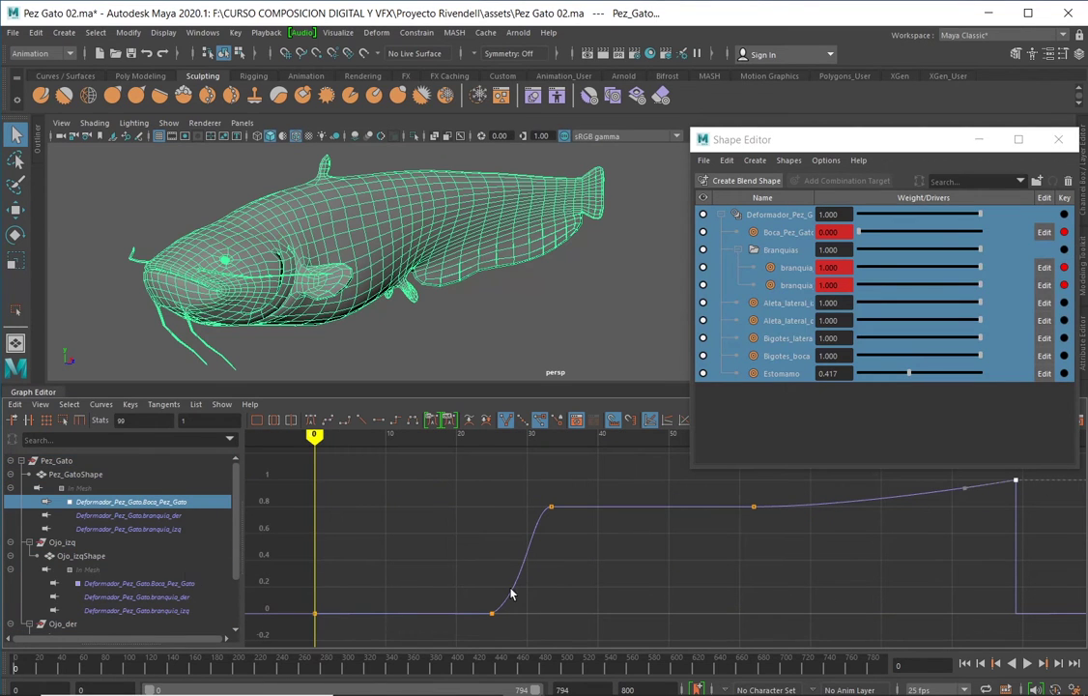
Select the Boca_Pez_Gato target and examine the commands available for it, such as keying, duplicating, mirroring, exporting and grouping
click(790, 233)
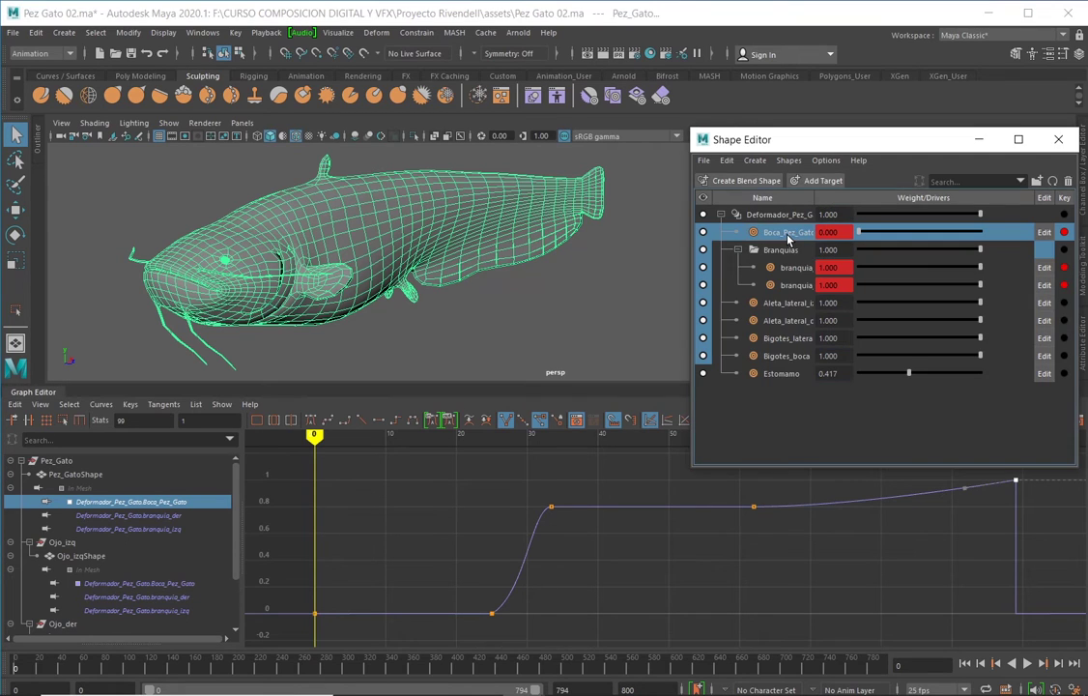
right_click(789, 239)
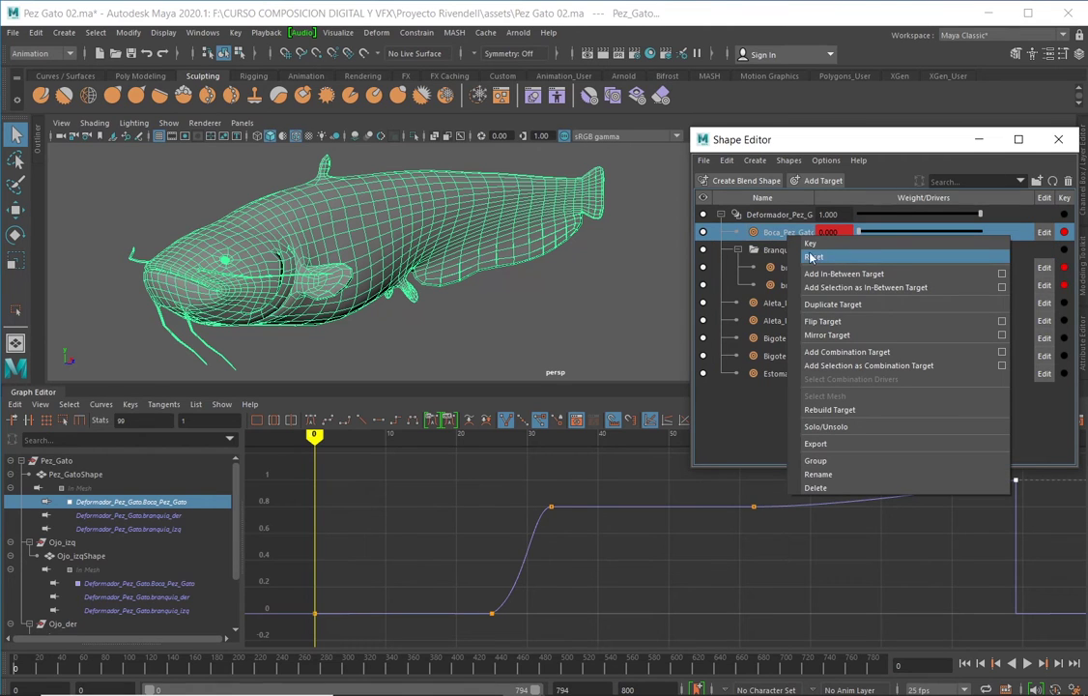
right_click(755, 235)
right_click(756, 236)
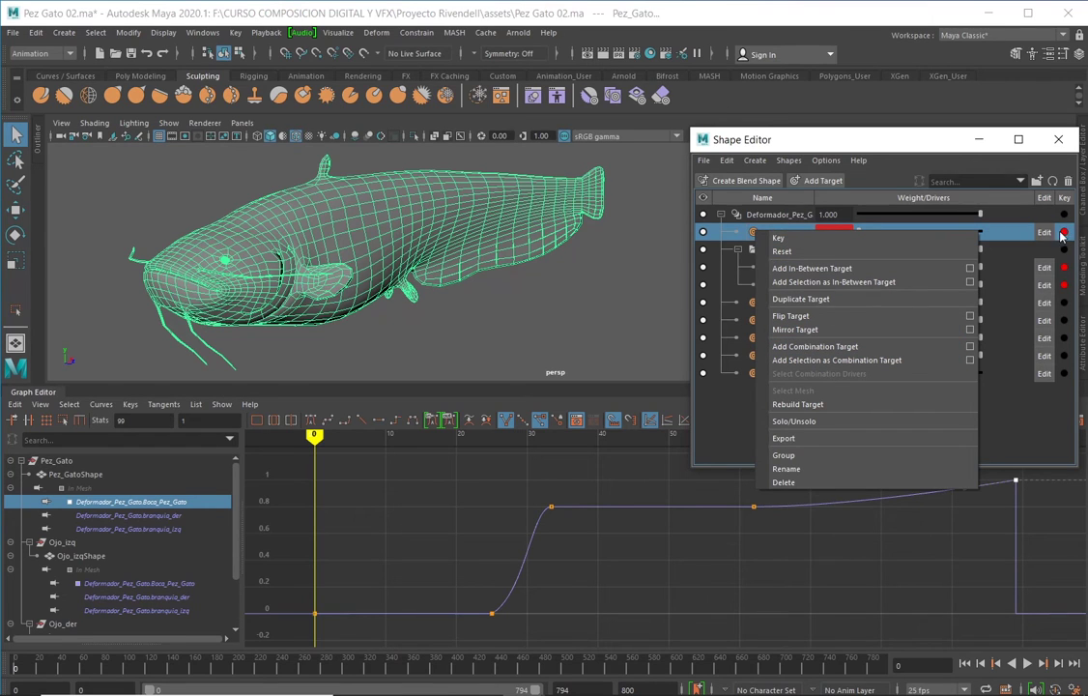
click(738, 233)
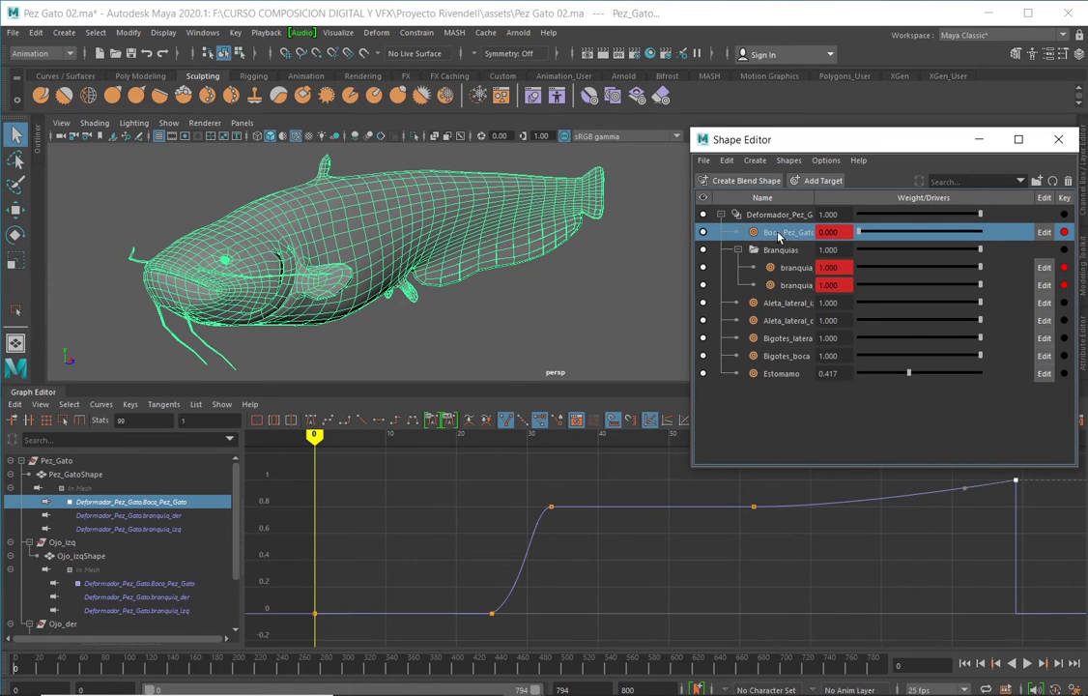
right_click(778, 238)
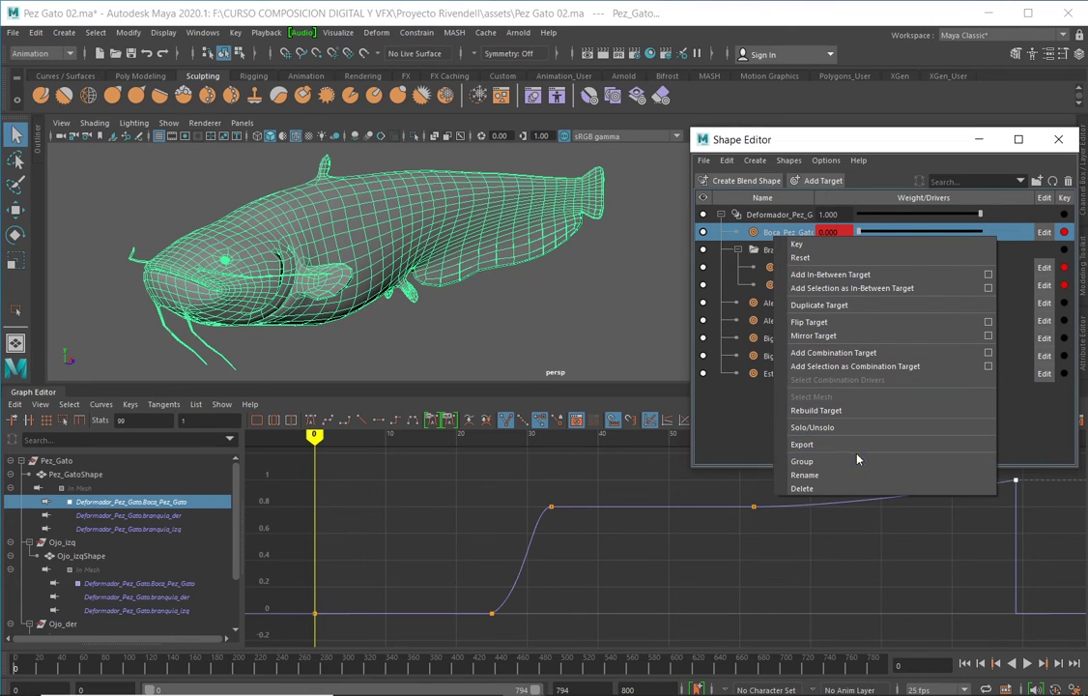
Break the animation connections on the weights of the Boca_Pez_Gato target and both branquia targets
click(669, 208)
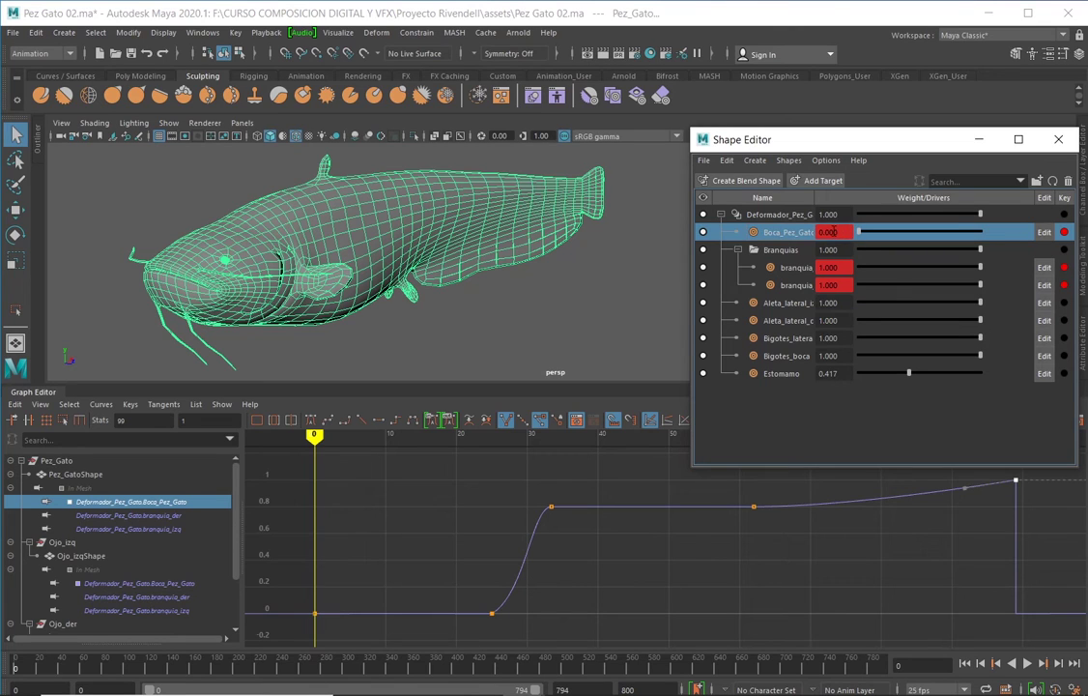
right_click(834, 232)
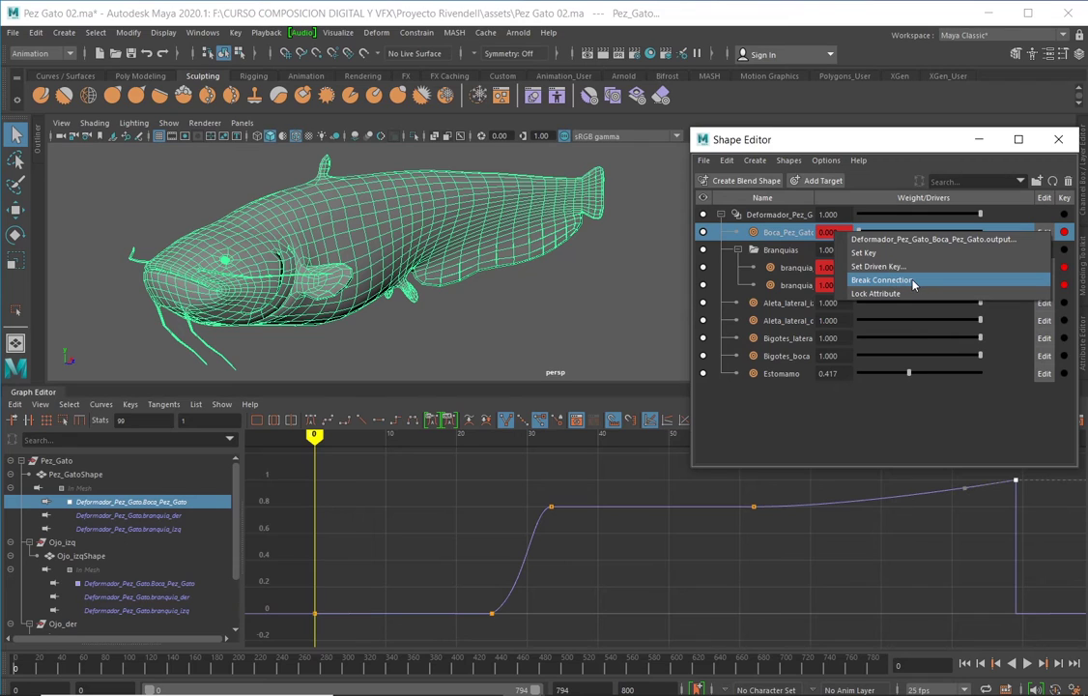
click(913, 280)
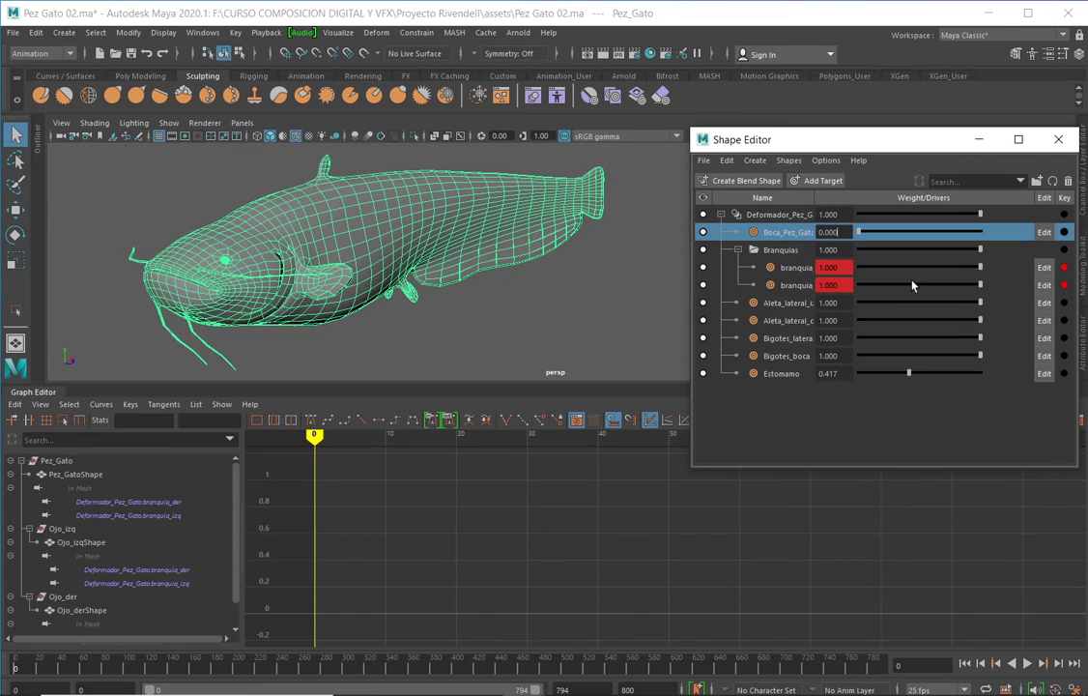
right_click(831, 268)
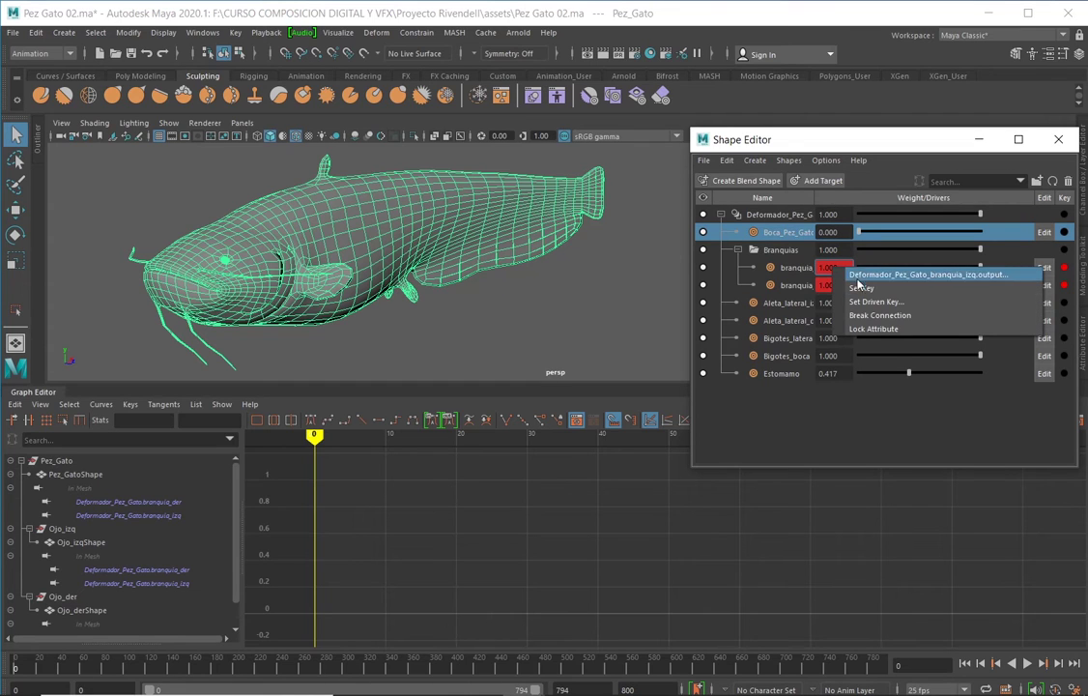
click(869, 319)
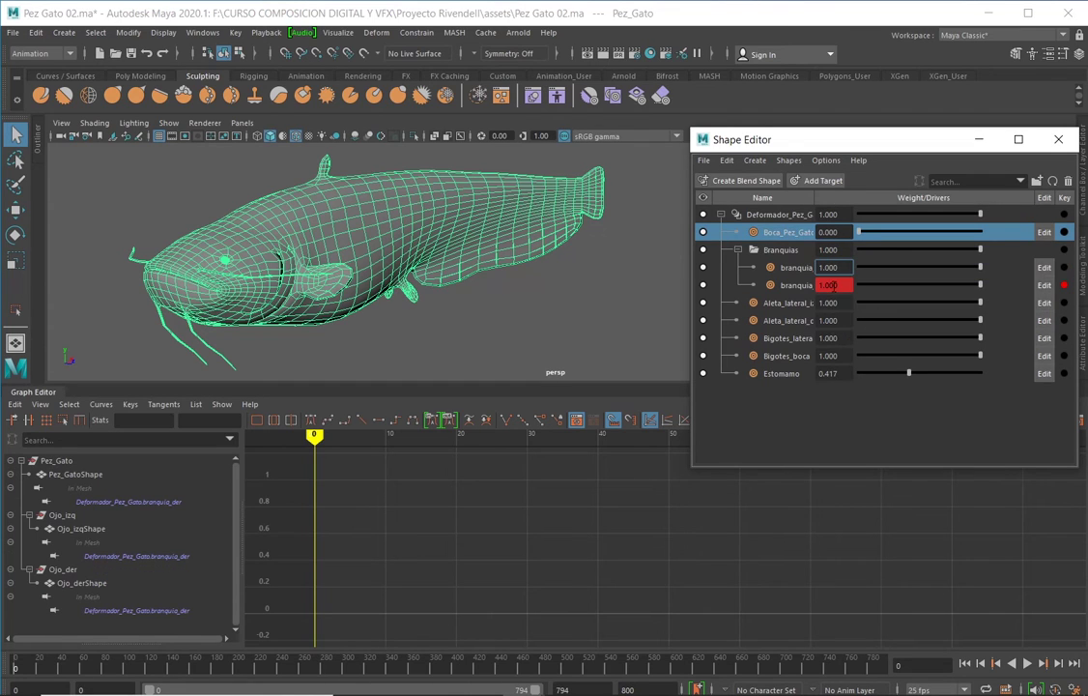
right_click(833, 285)
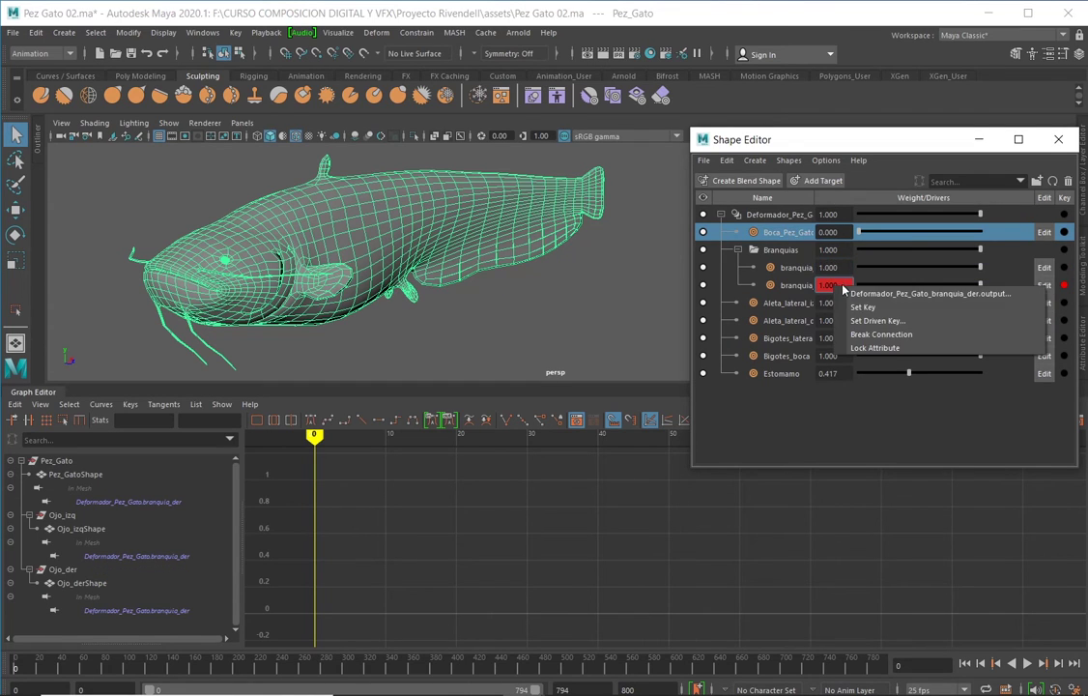
click(868, 335)
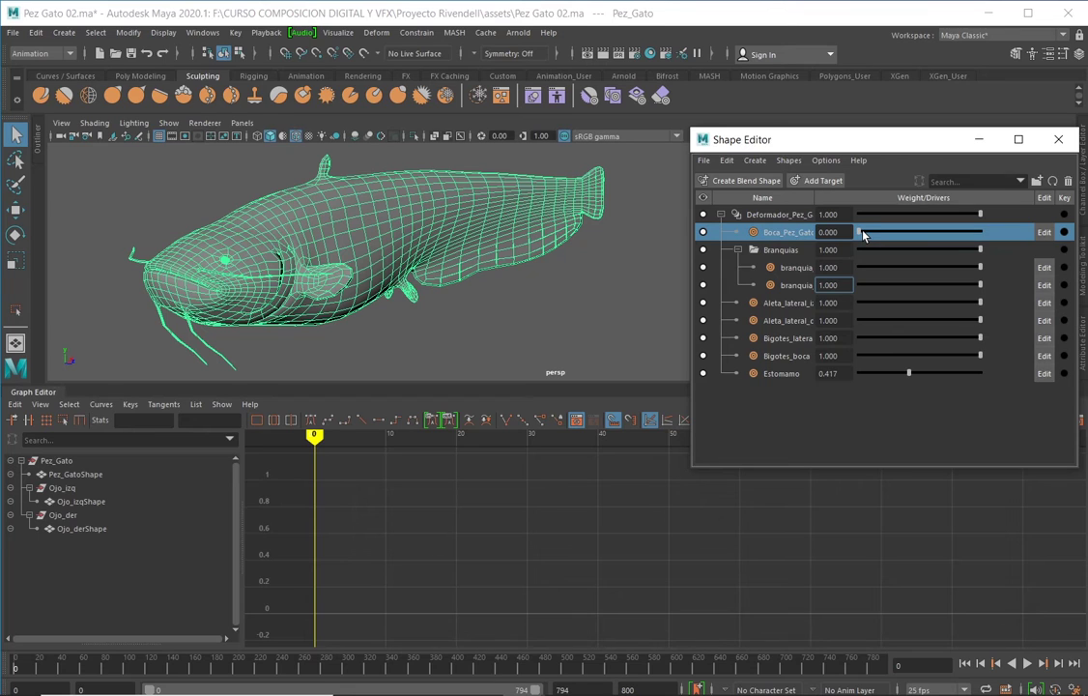
Raise the Boca_Pez_Gato and Estomamo weights to 1, and bring the Boca_Pez_Gato weight back to 0
drag(866, 234, 1003, 246)
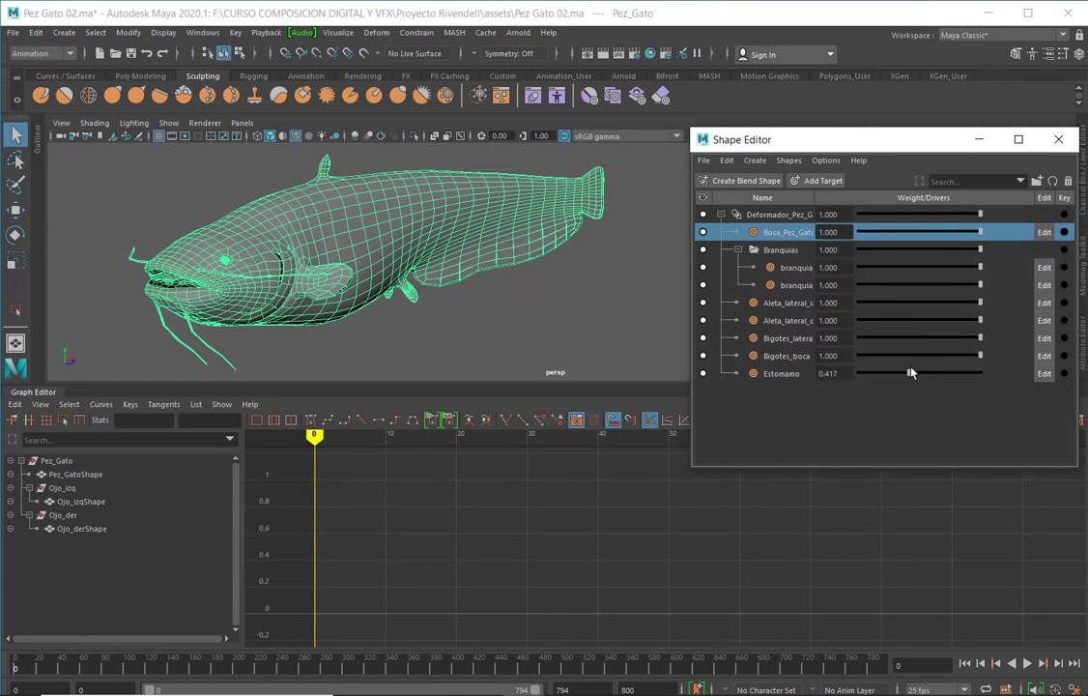
drag(909, 374, 985, 386)
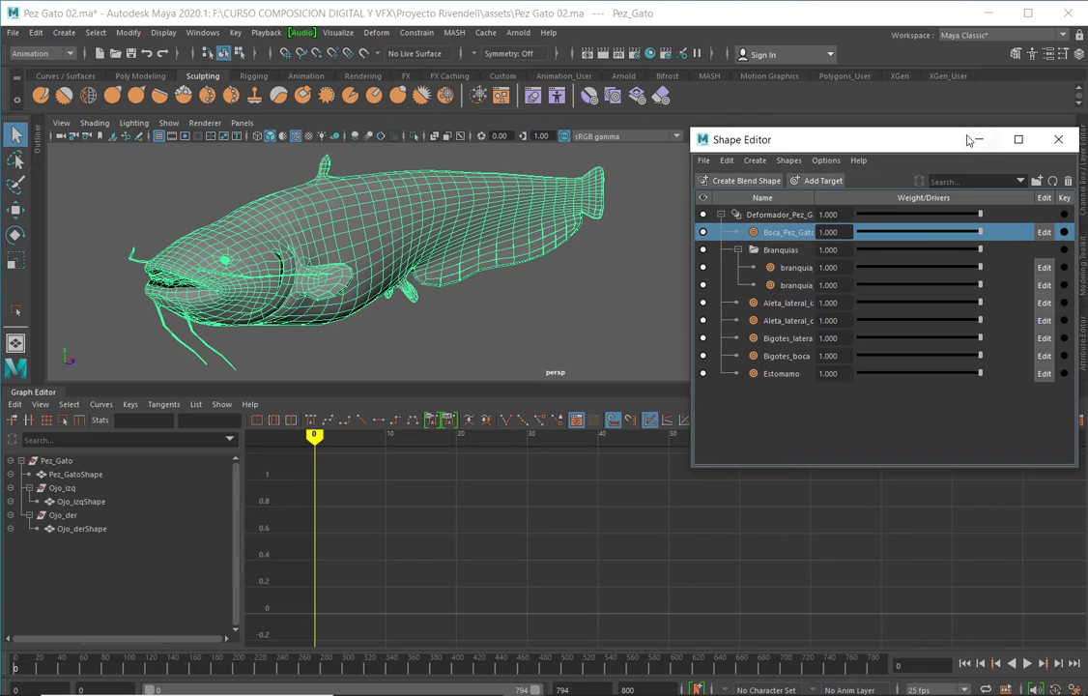
drag(981, 237, 508, 483)
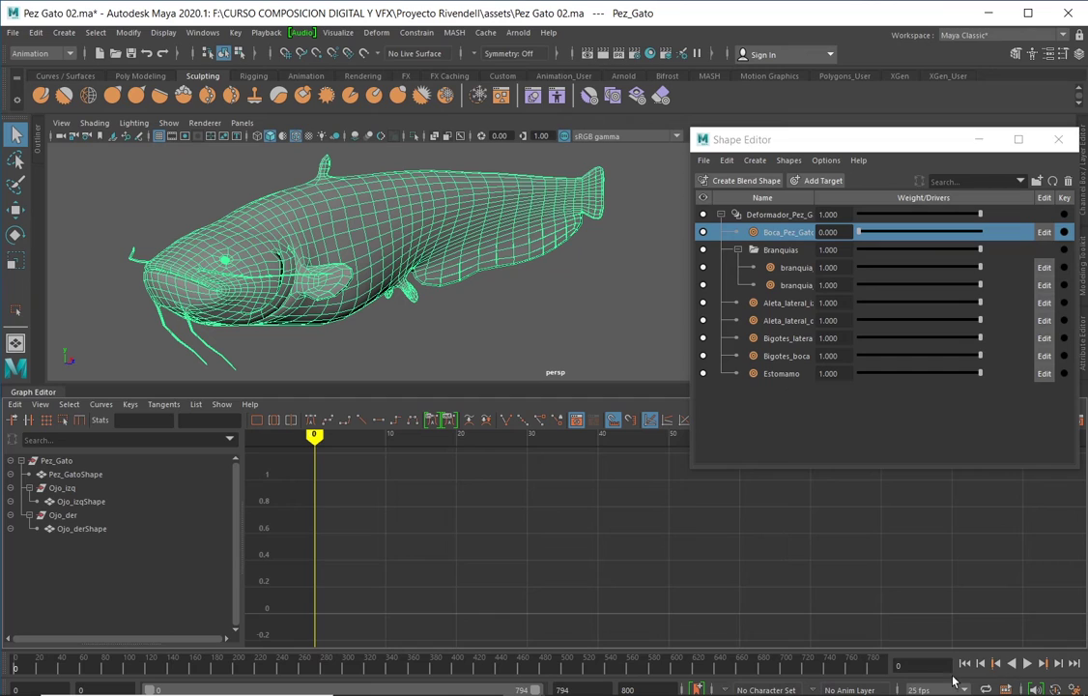
Key the Boca_Pez_Gato weight of 0 at frame 0 and again at frame 12
click(1065, 232)
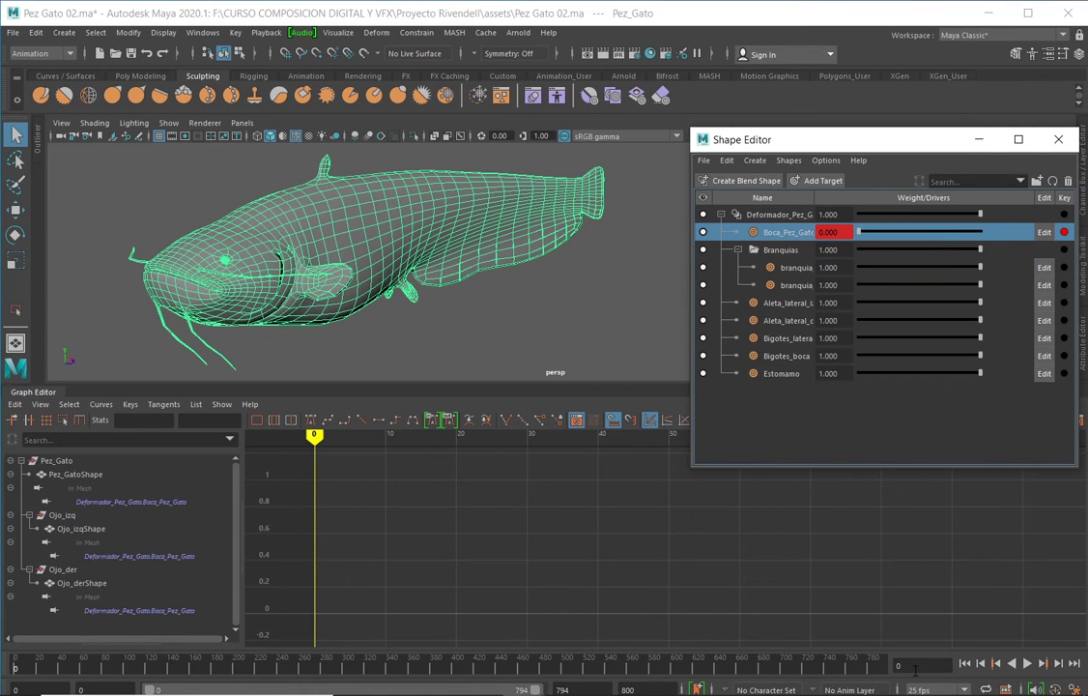
mouse_move(908, 692)
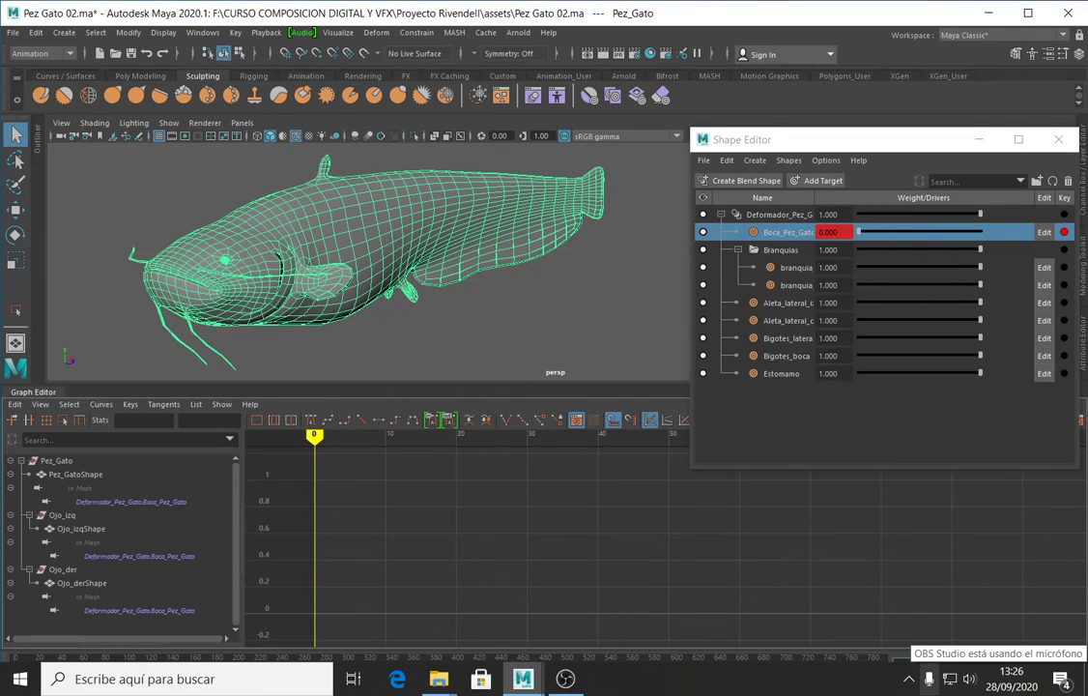
key(alt+v)
key(alt+v)
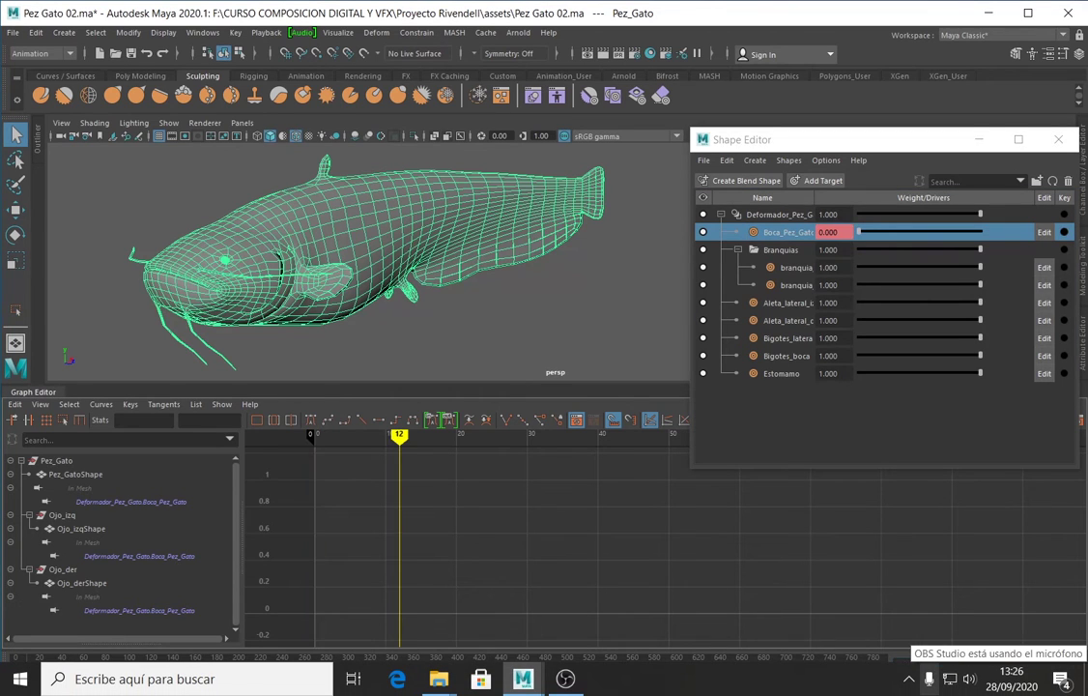
click(1064, 232)
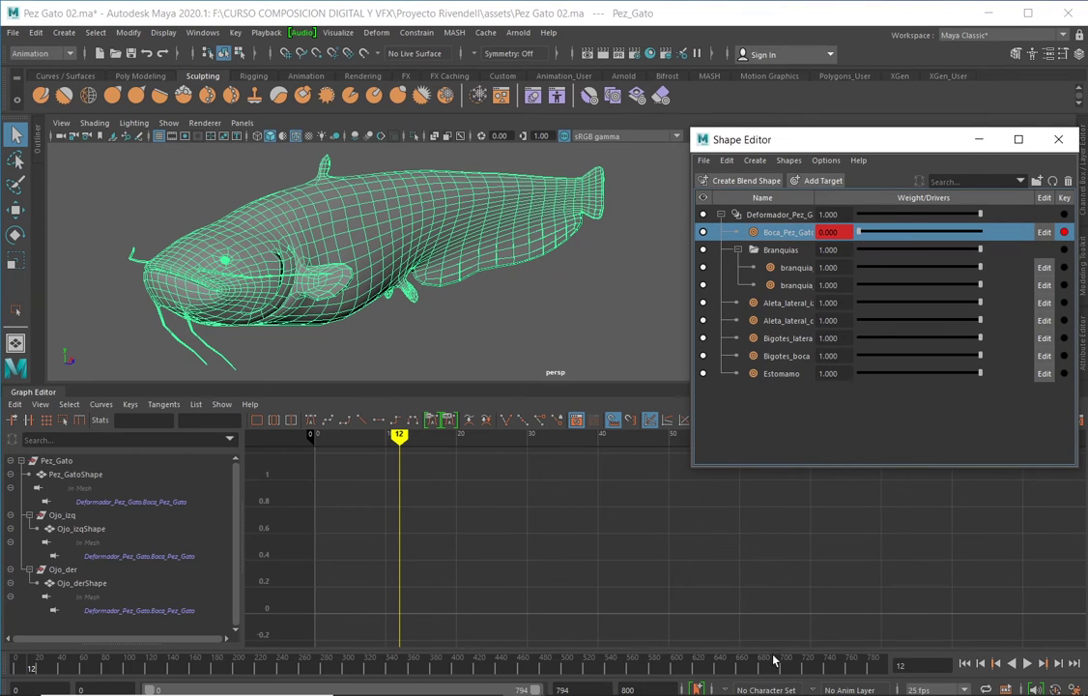
Go to frame 25 and raise the Boca_Pez_Gato weight to 1 without keying it
click(908, 665)
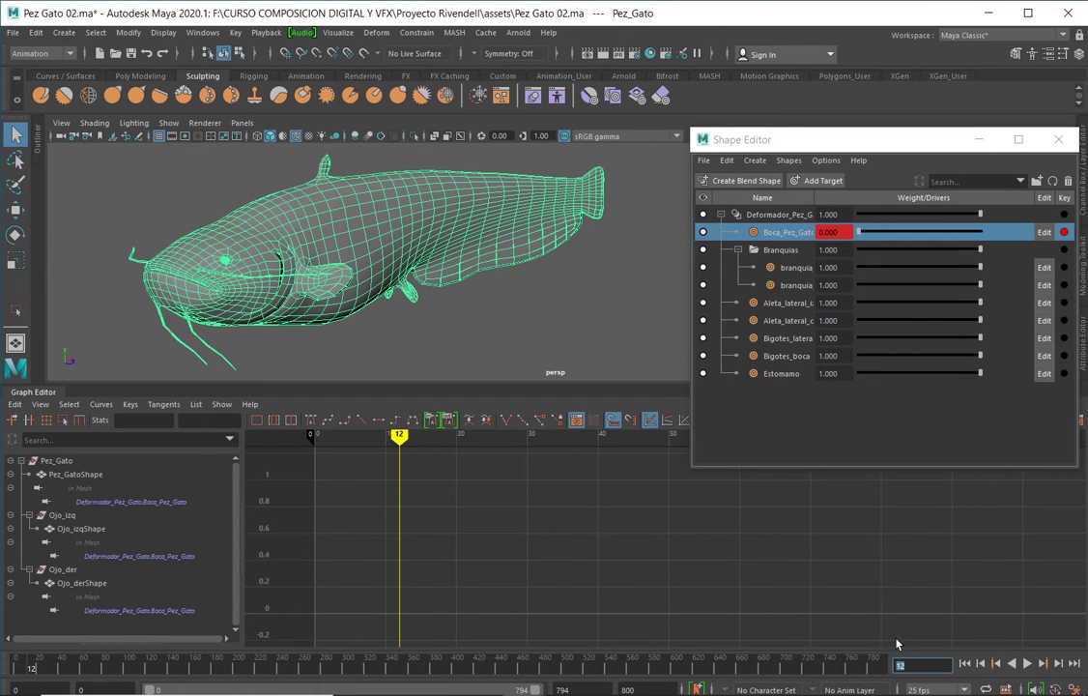
text(5)
key(Return)
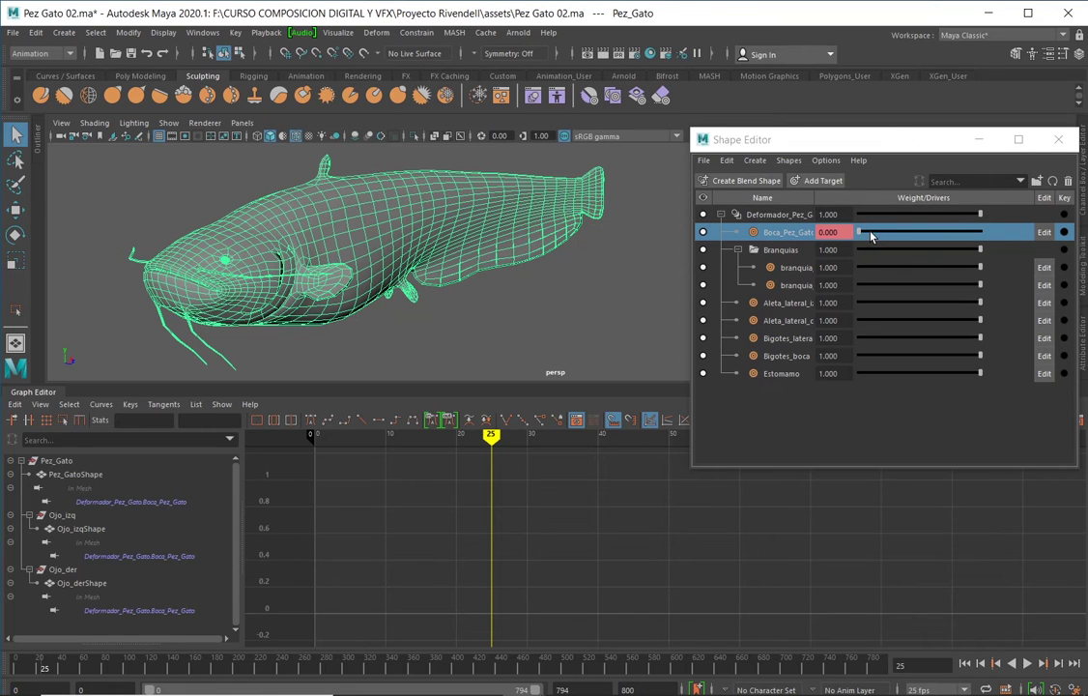
drag(869, 235, 987, 236)
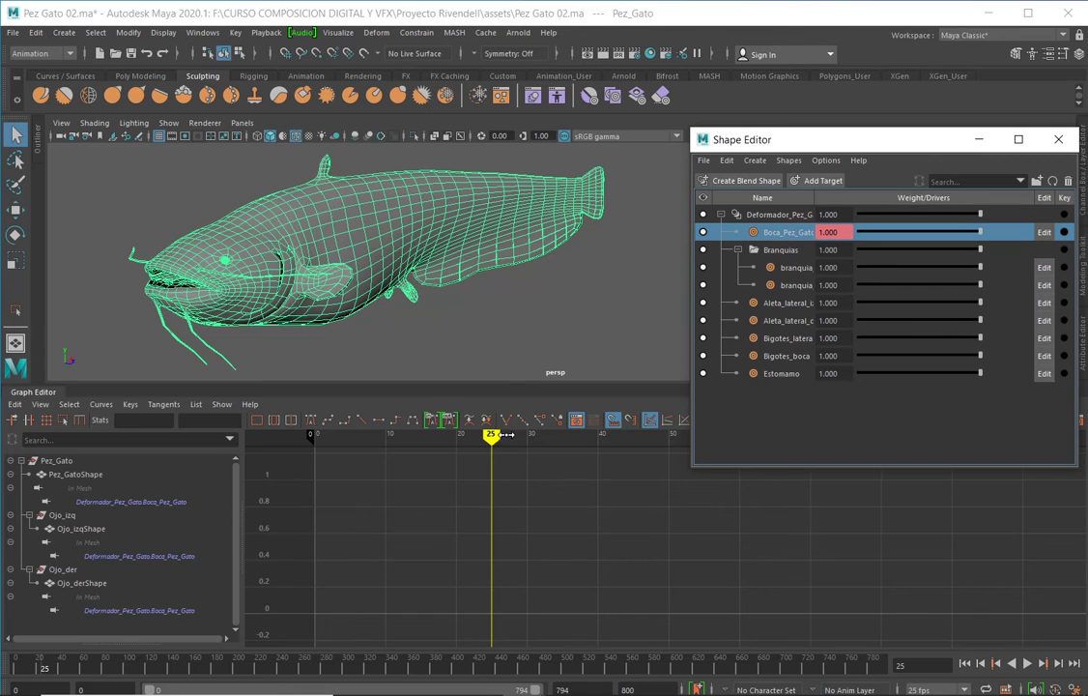
Play the animation from frame 0 to check the mouth's movement, and return to frame 0
drag(490, 436, 314, 436)
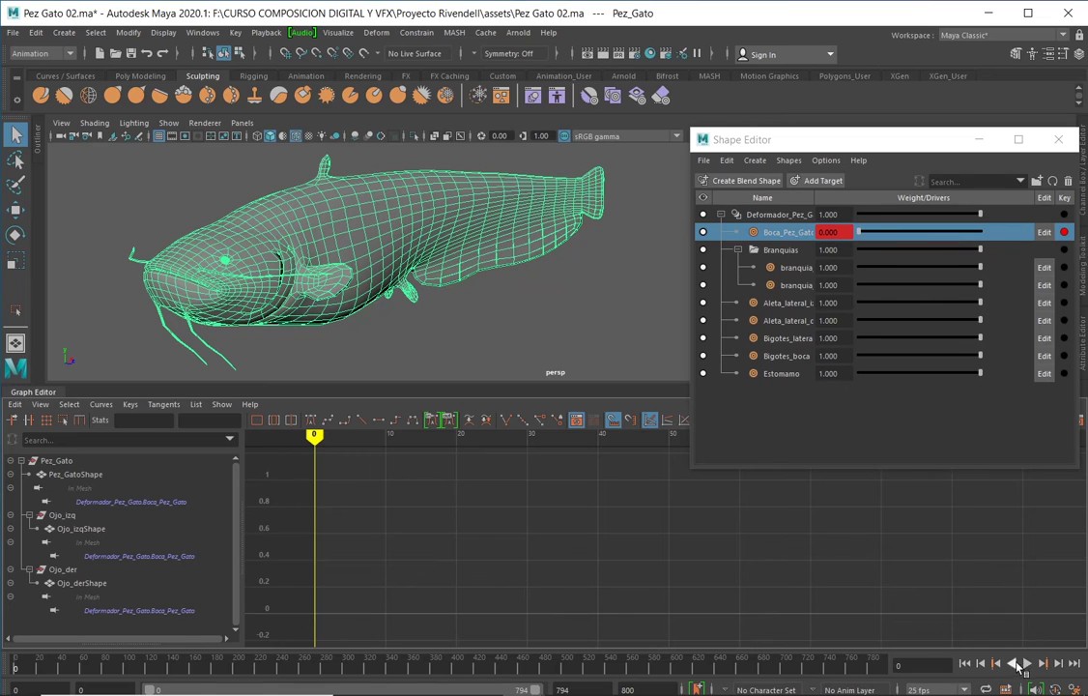
click(1027, 665)
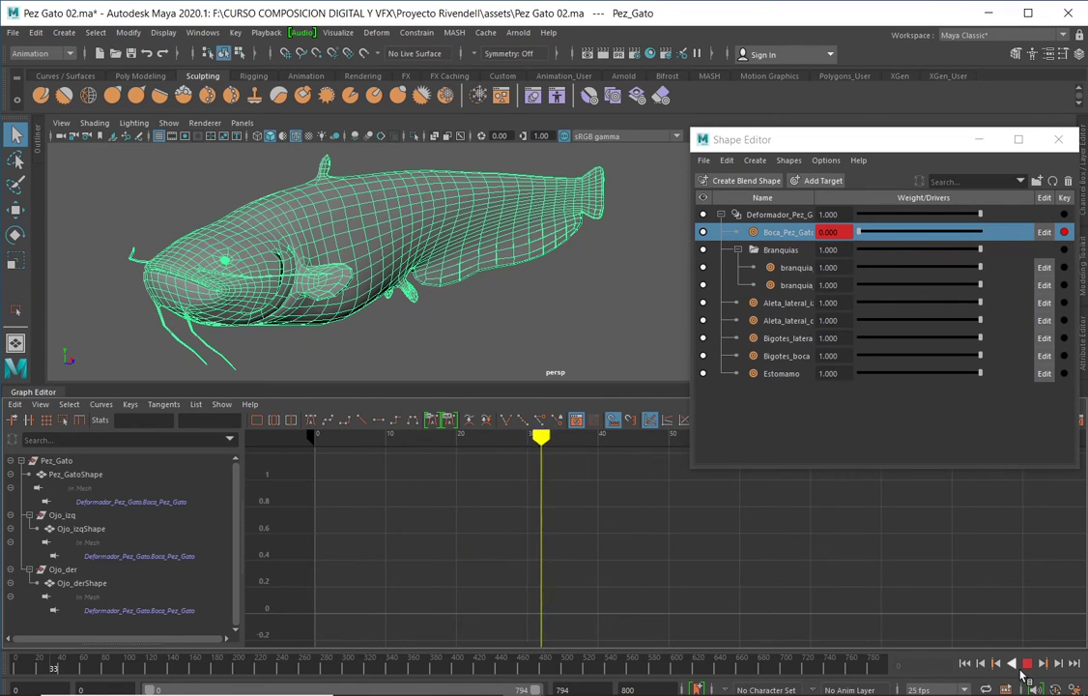
click(894, 575)
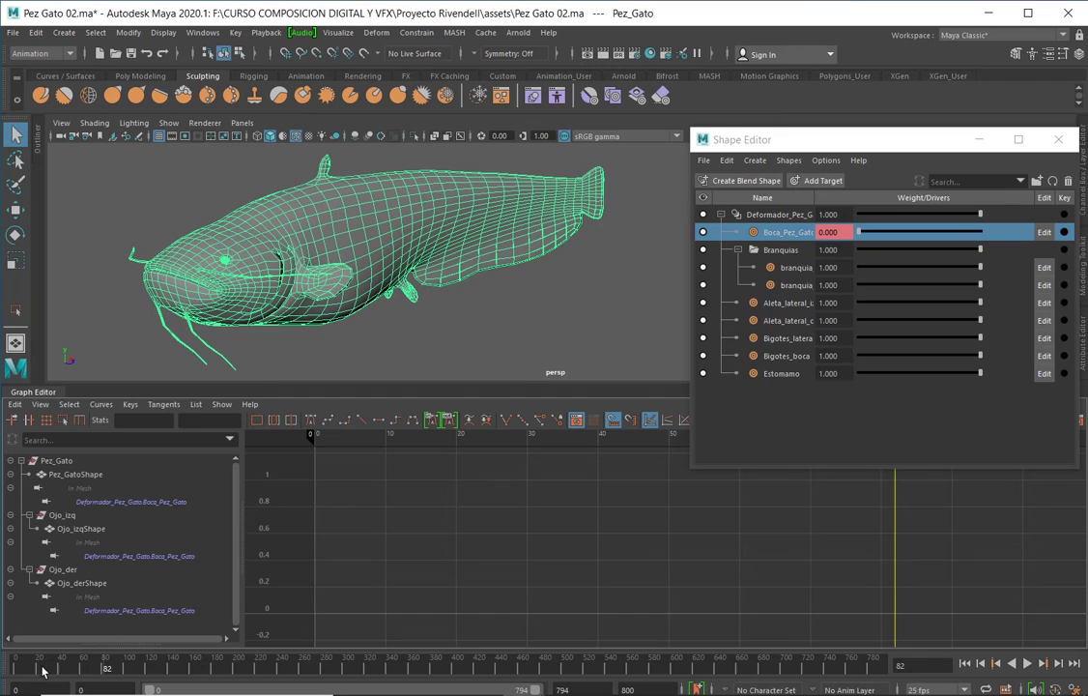
key(alt+shift+v)
key(alt+v)
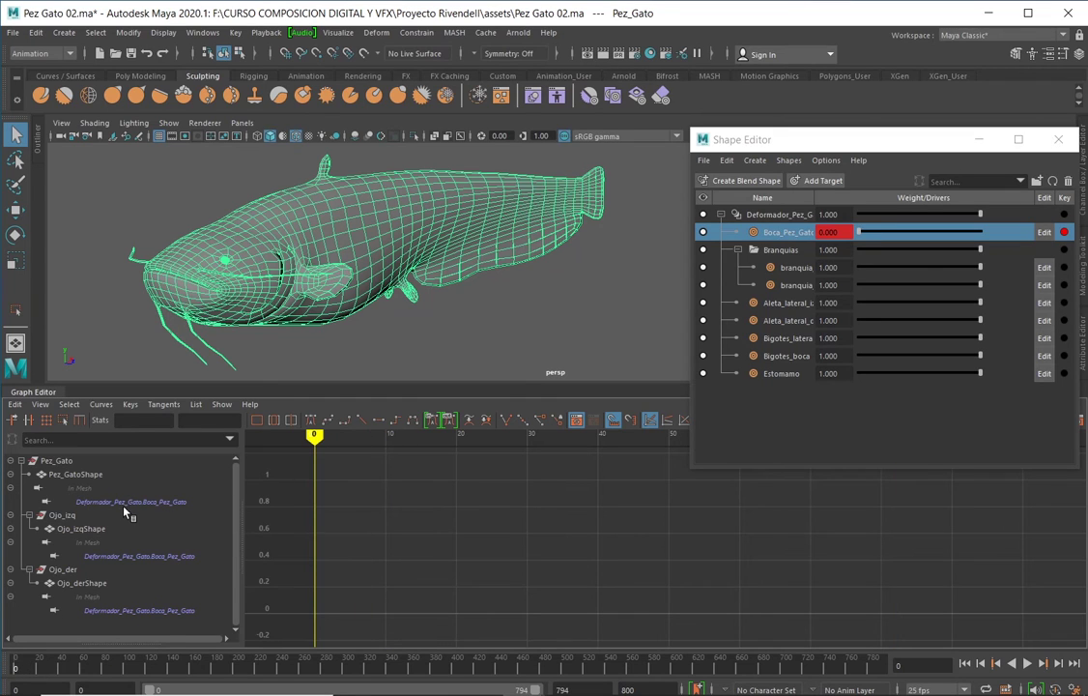
Examine the Boca_Pez_Gato curves of the fish and both eyes, selecting the key at frame 12 and framing the curve
click(130, 502)
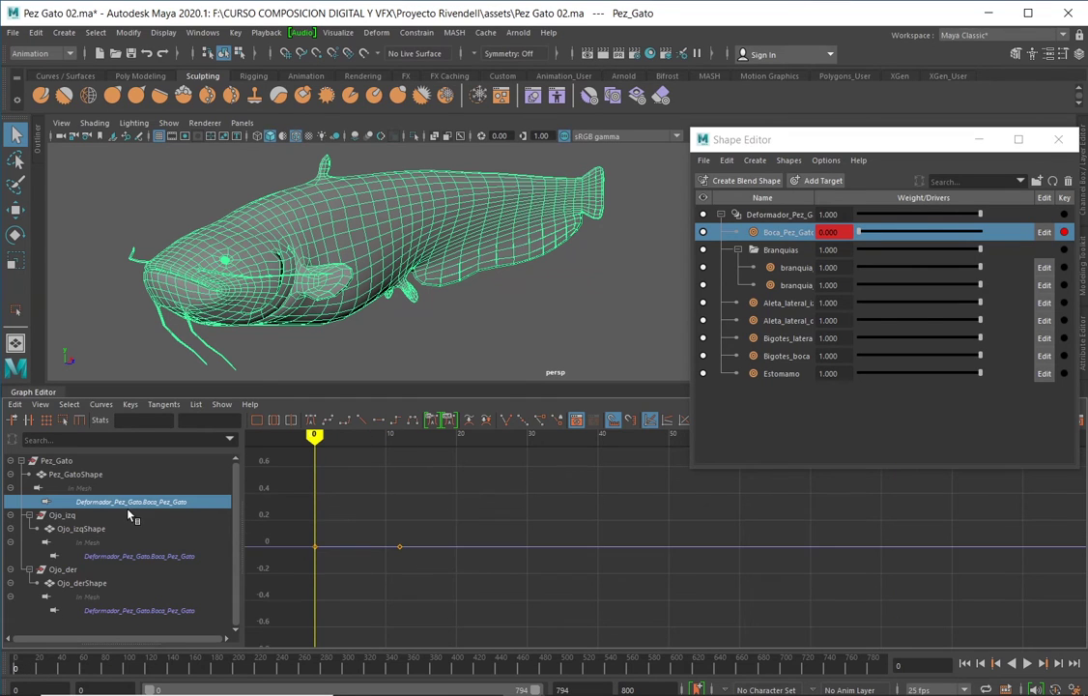
click(117, 556)
click(136, 611)
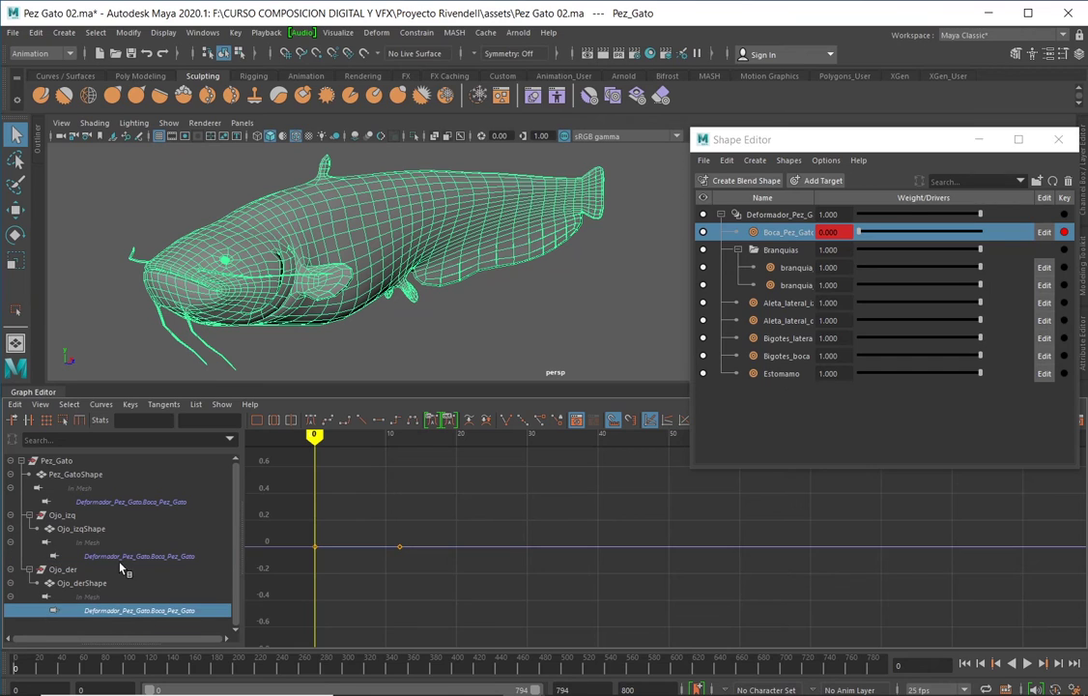
click(122, 502)
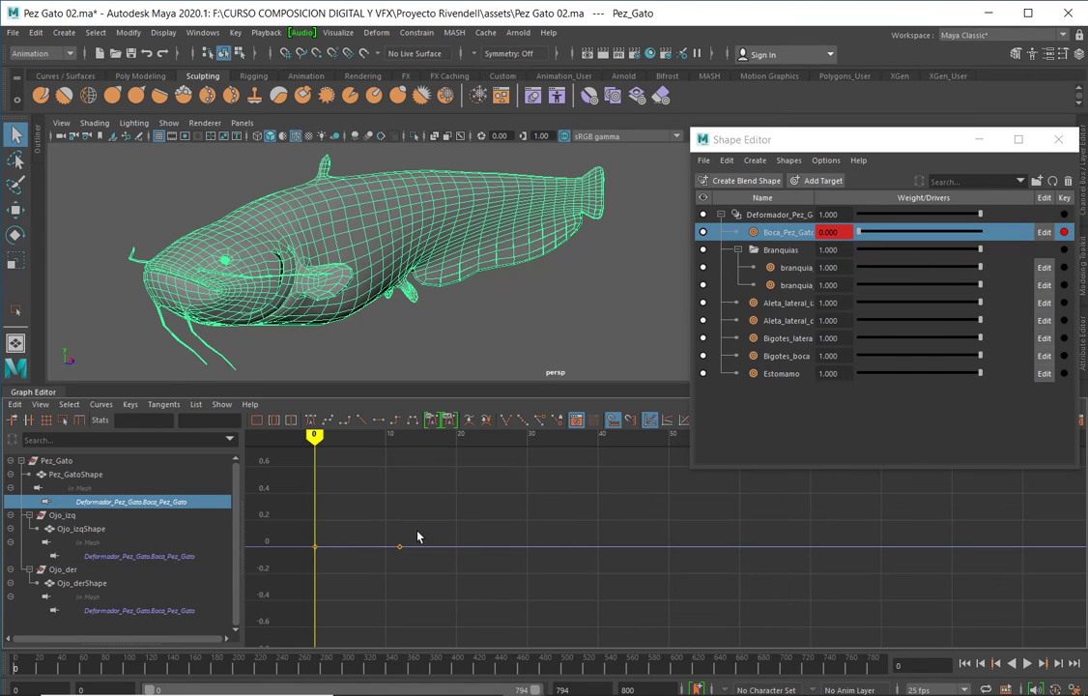
drag(418, 536, 383, 568)
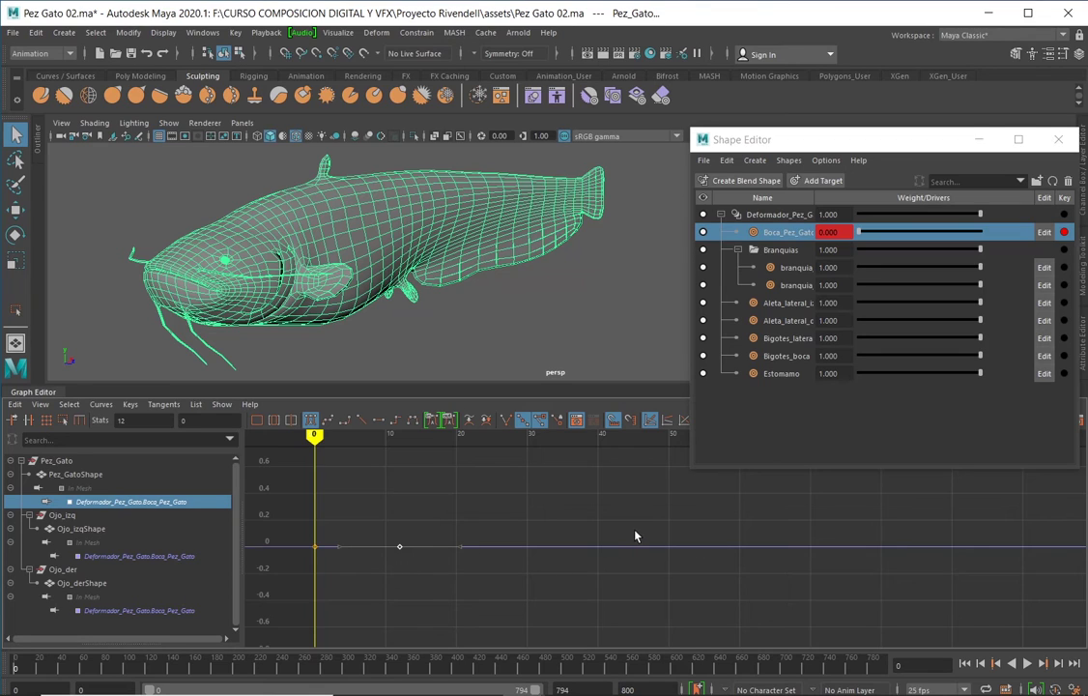
key(a)
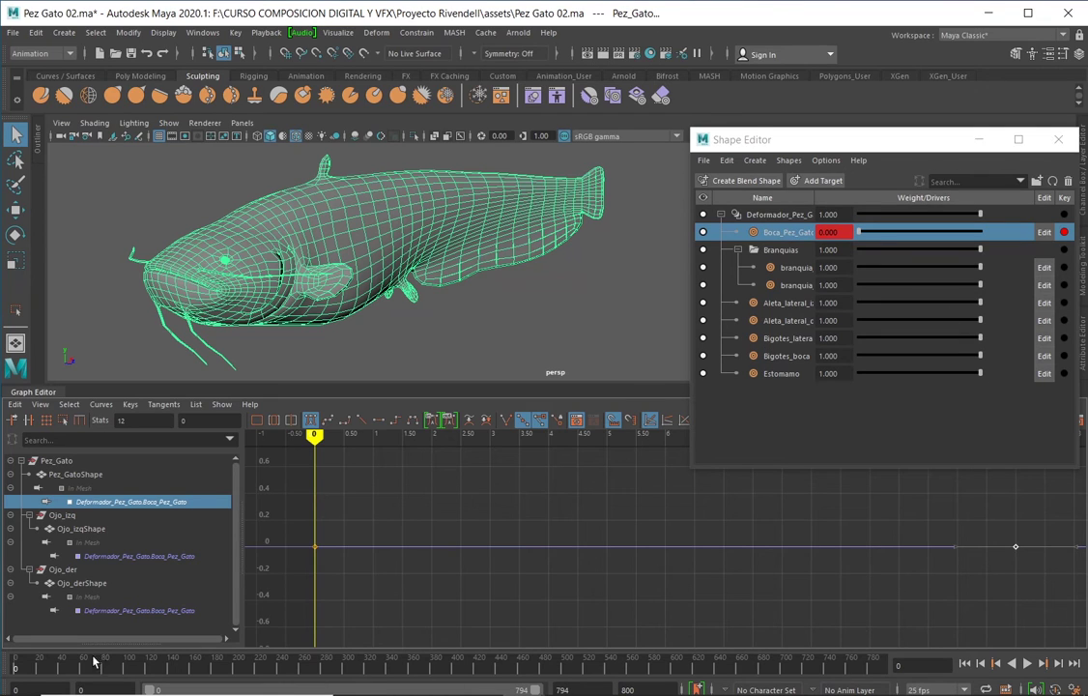
Set the Boca_Pez_Gato weight to 1 at frame 25 and key it
click(899, 665)
text(2)
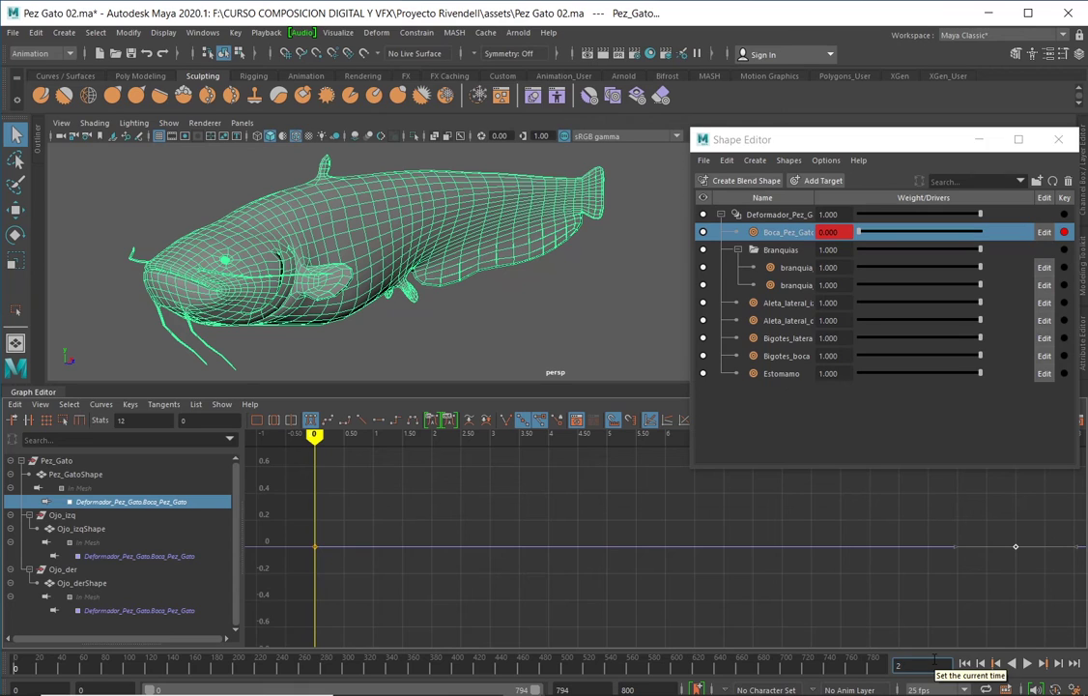
text(5)
key(Return)
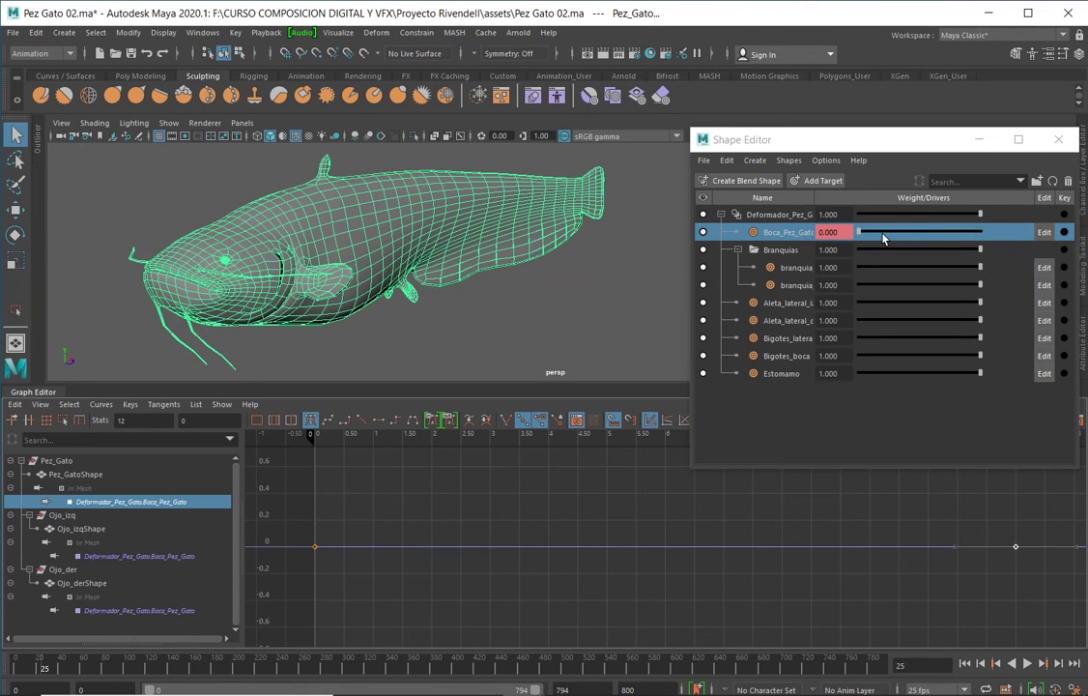
drag(860, 233, 993, 249)
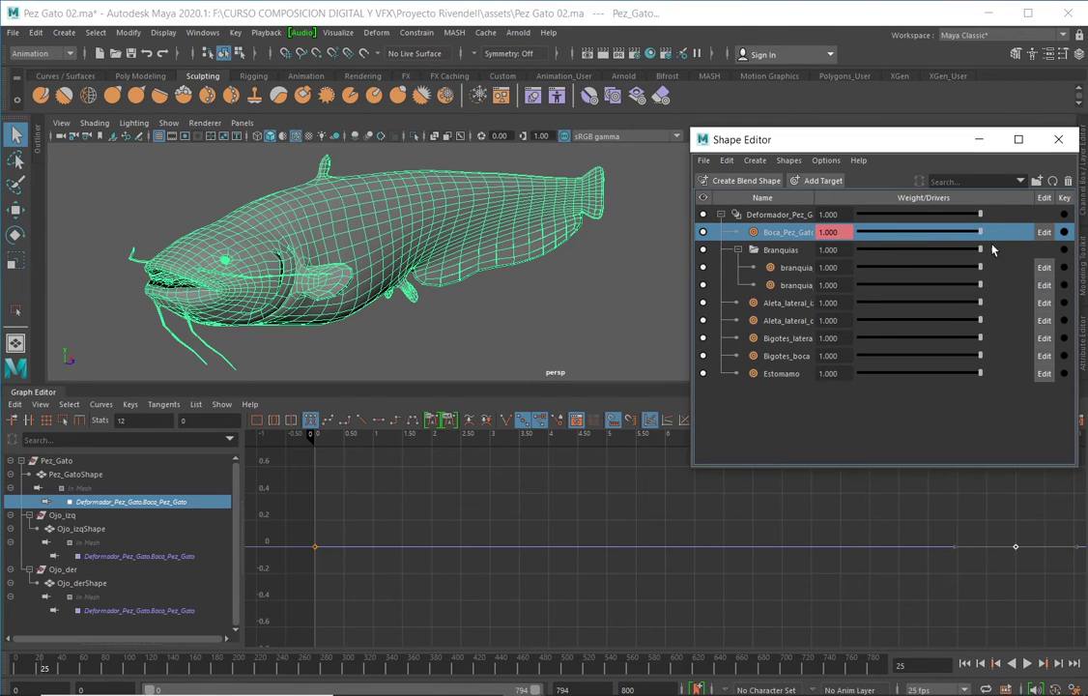
right_click(841, 233)
click(863, 257)
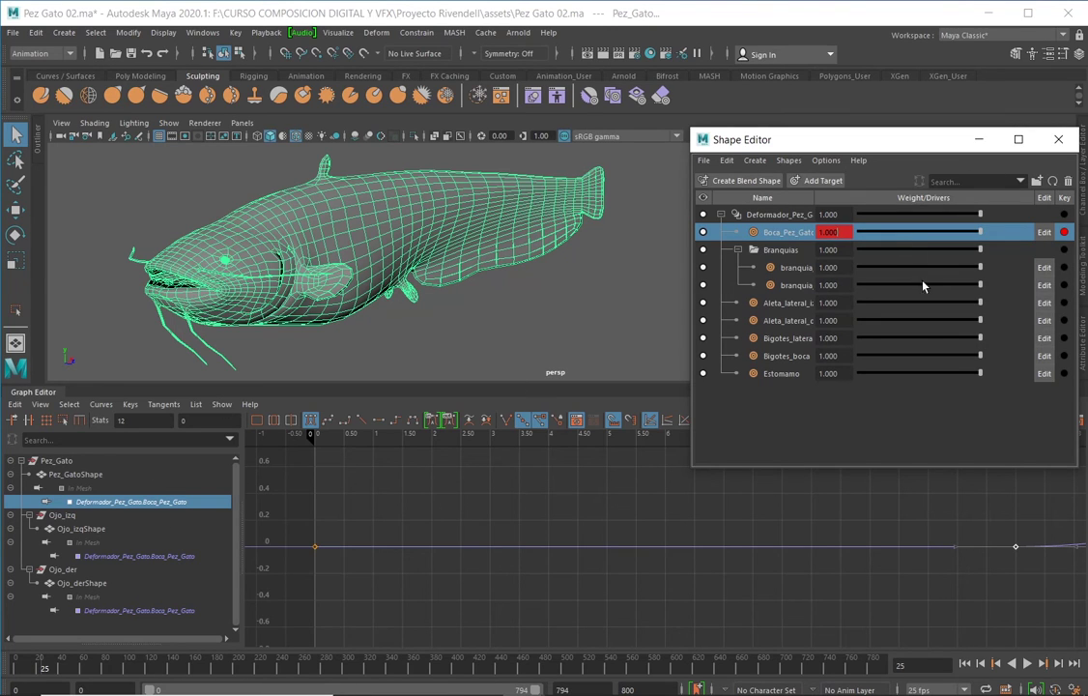
Return to frame 0 and play the animation to check the mouth opening
click(302, 665)
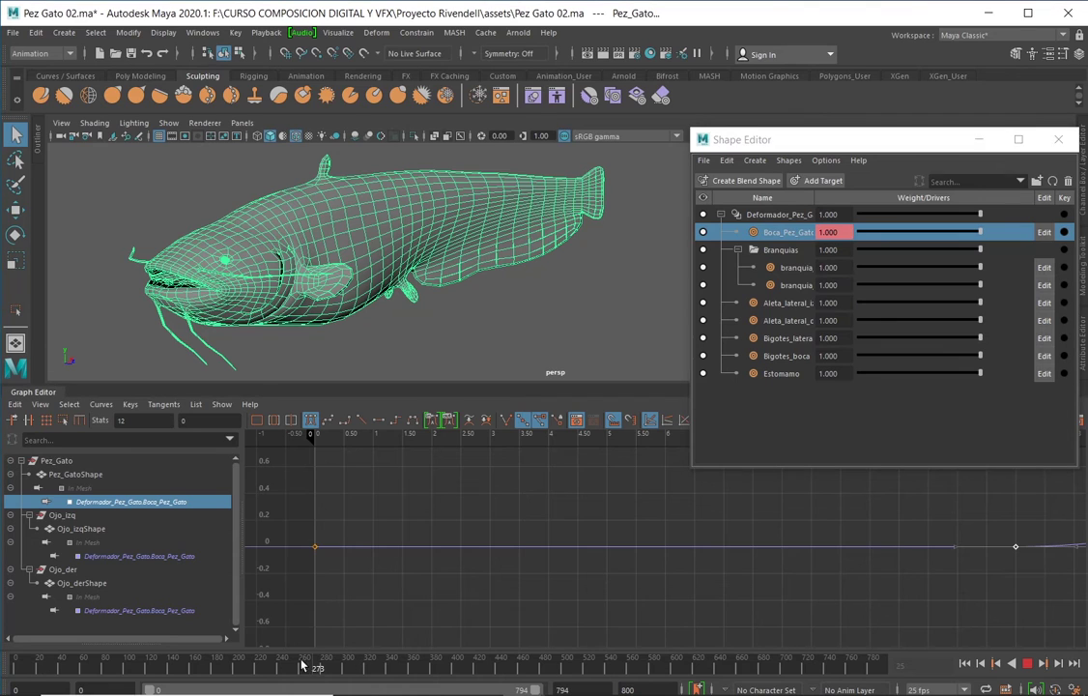
drag(301, 665, 45, 665)
click(16, 662)
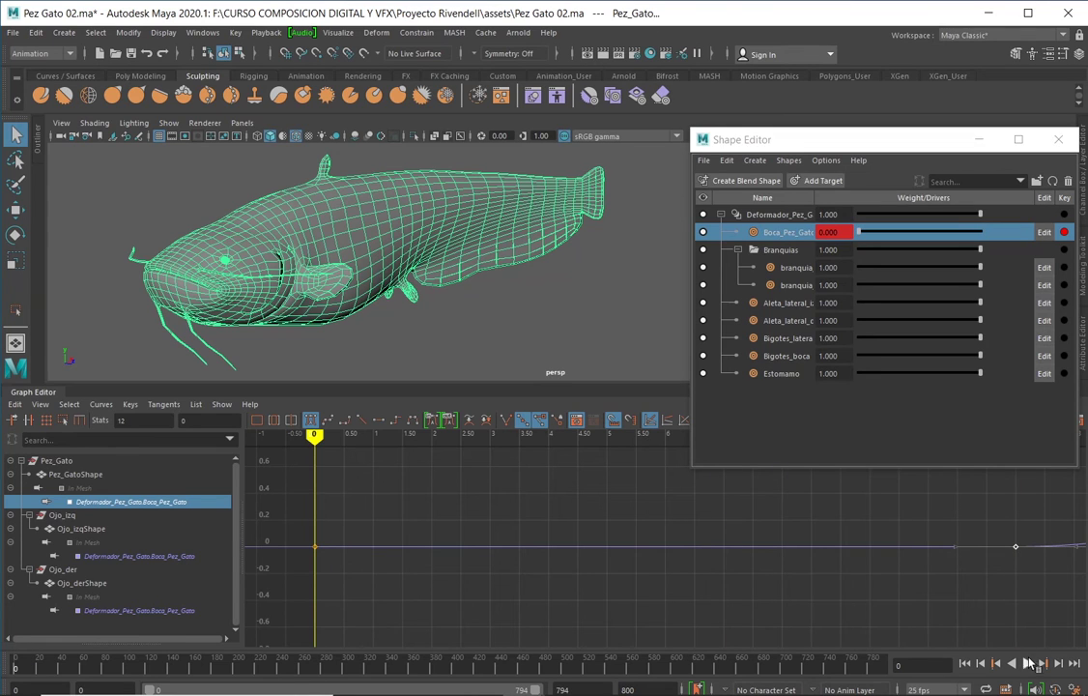
click(1028, 662)
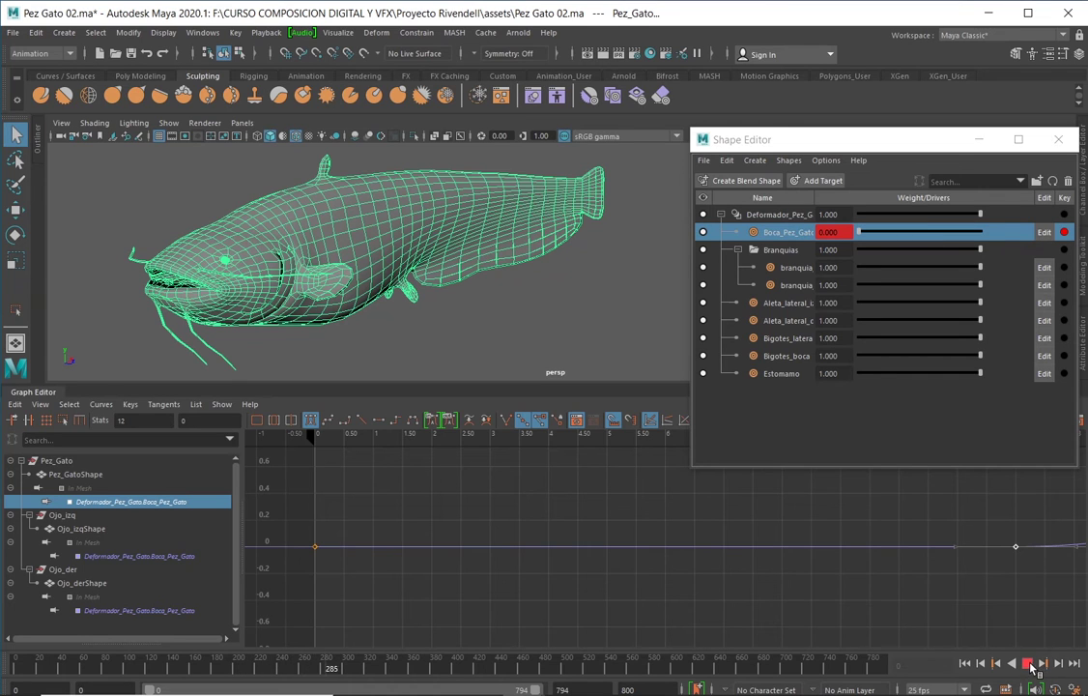
click(1028, 664)
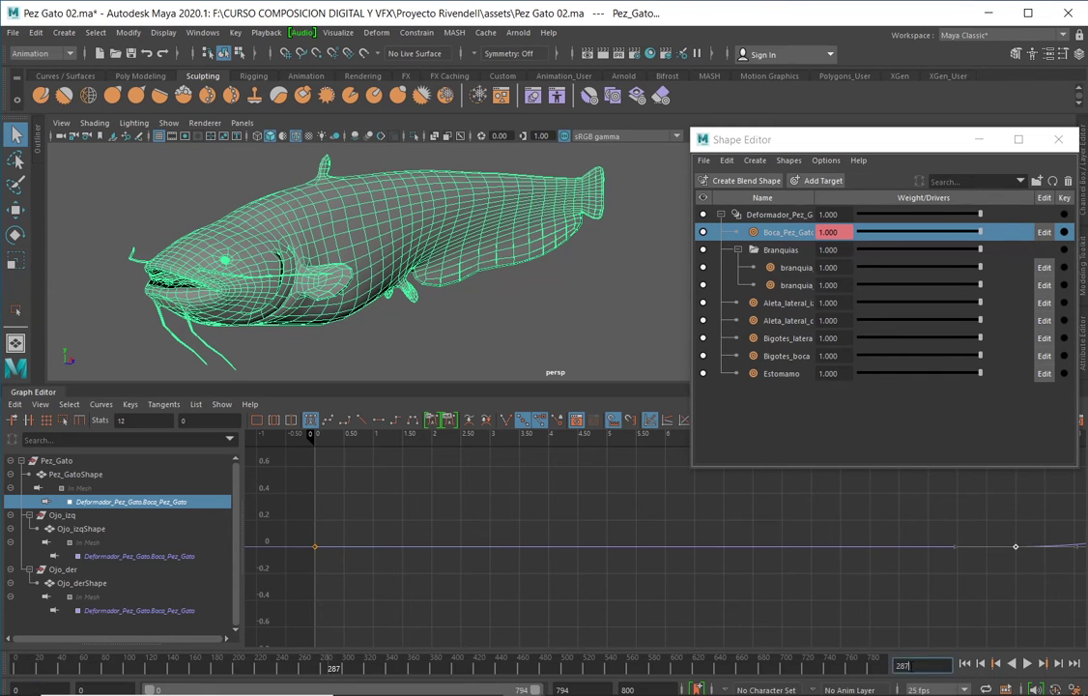
Set the animation end time to 400, shorten the playback range to end at frame 109, and test the playback
double_click(908, 665)
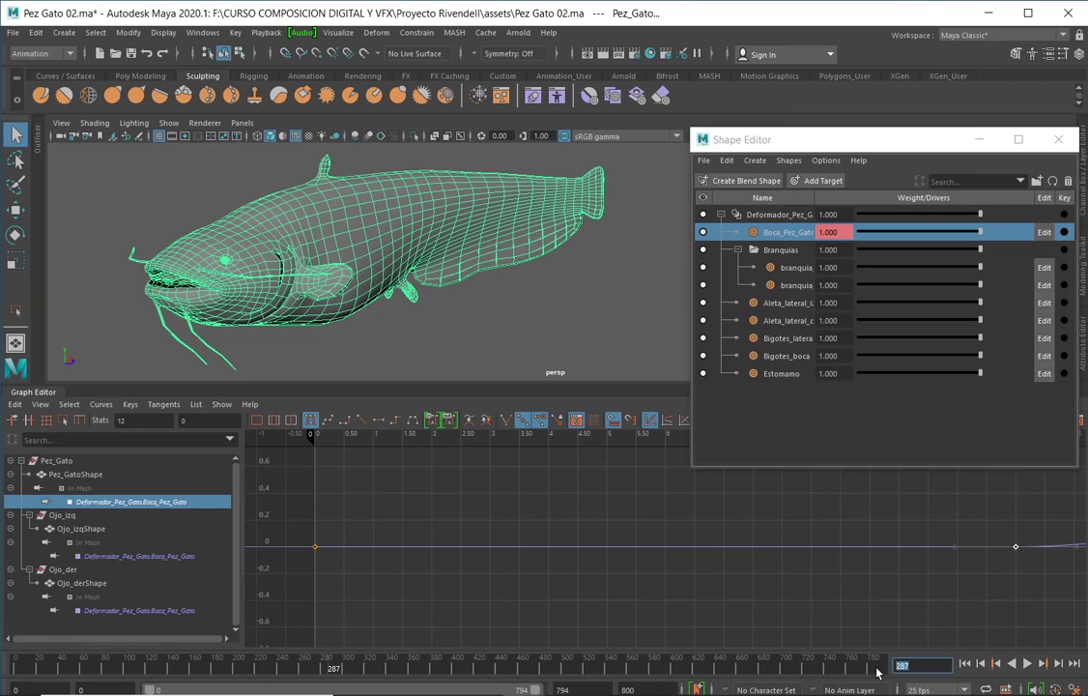
double_click(628, 689)
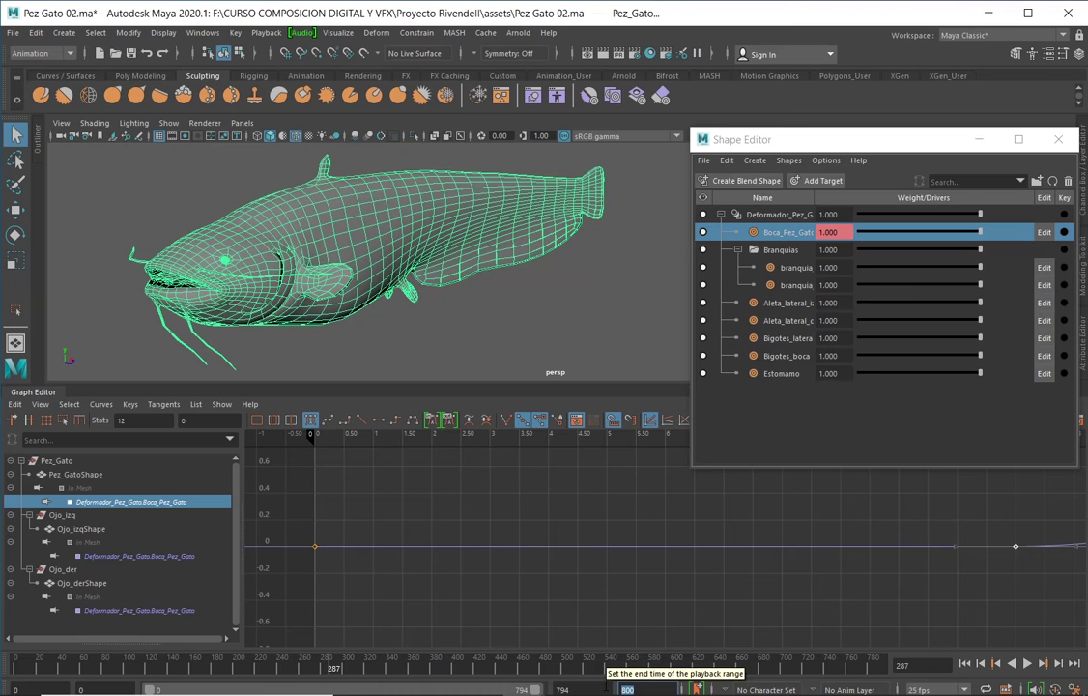
text(4)
key(Return)
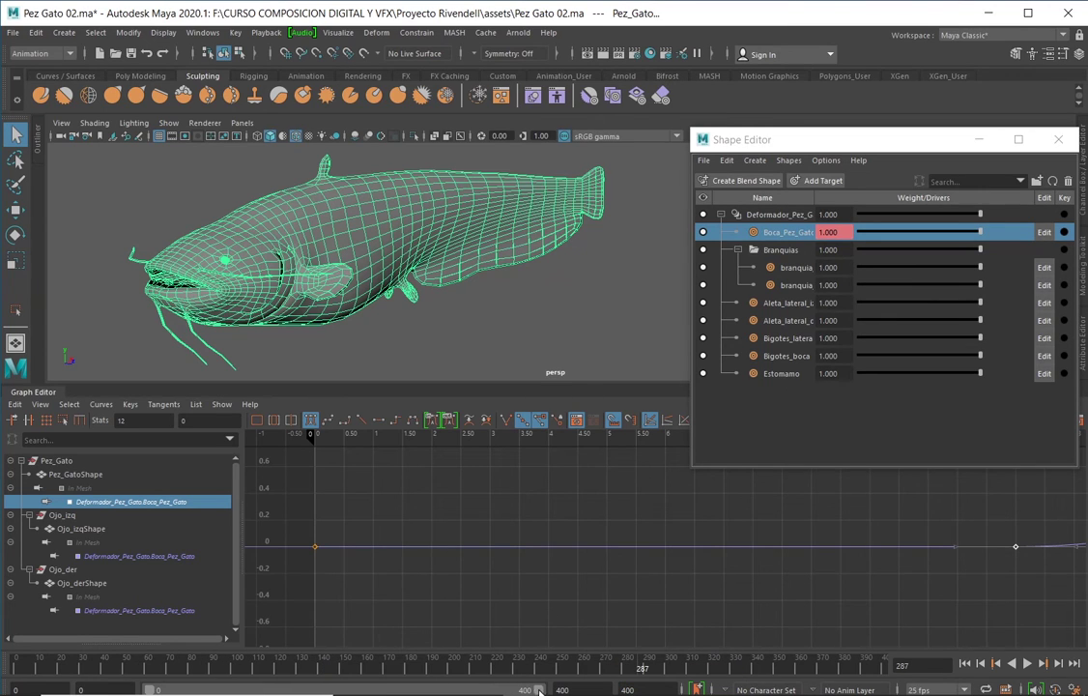
drag(534, 689, 244, 689)
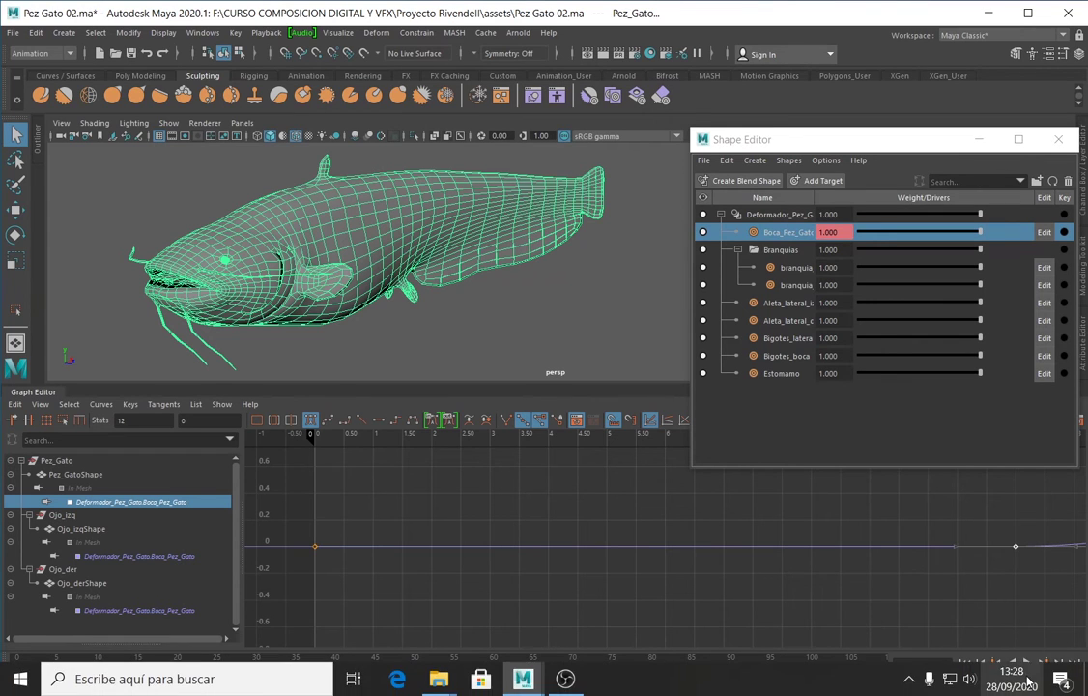
click(1027, 664)
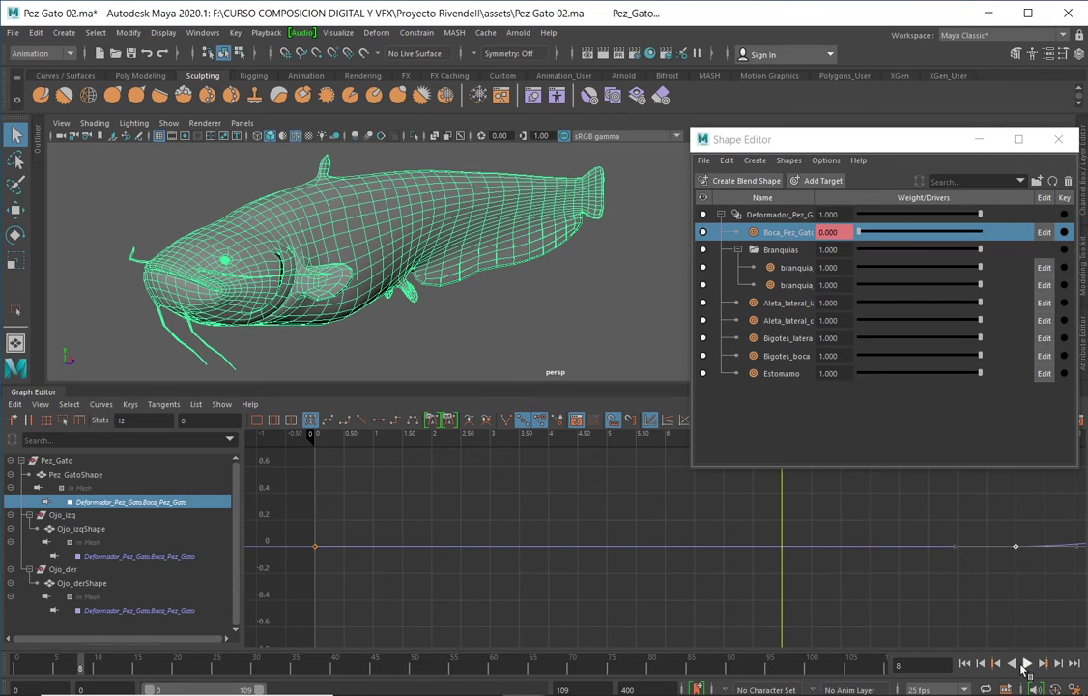
click(1027, 664)
Insert a key at frame 26 on the fish's Boca_Pez_Gato curve and move it to frame 28 at a value of about 0.825
scroll(865, 538, down, 5)
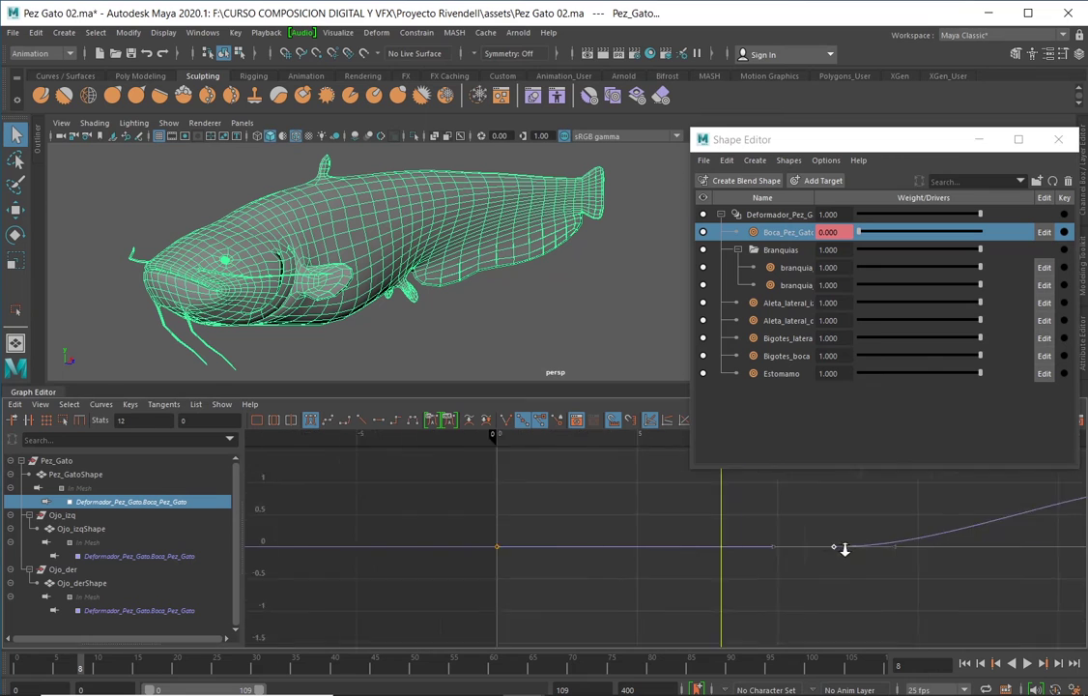
alt+middle_drag(881, 533, 640, 548)
scroll(640, 548, up, 5)
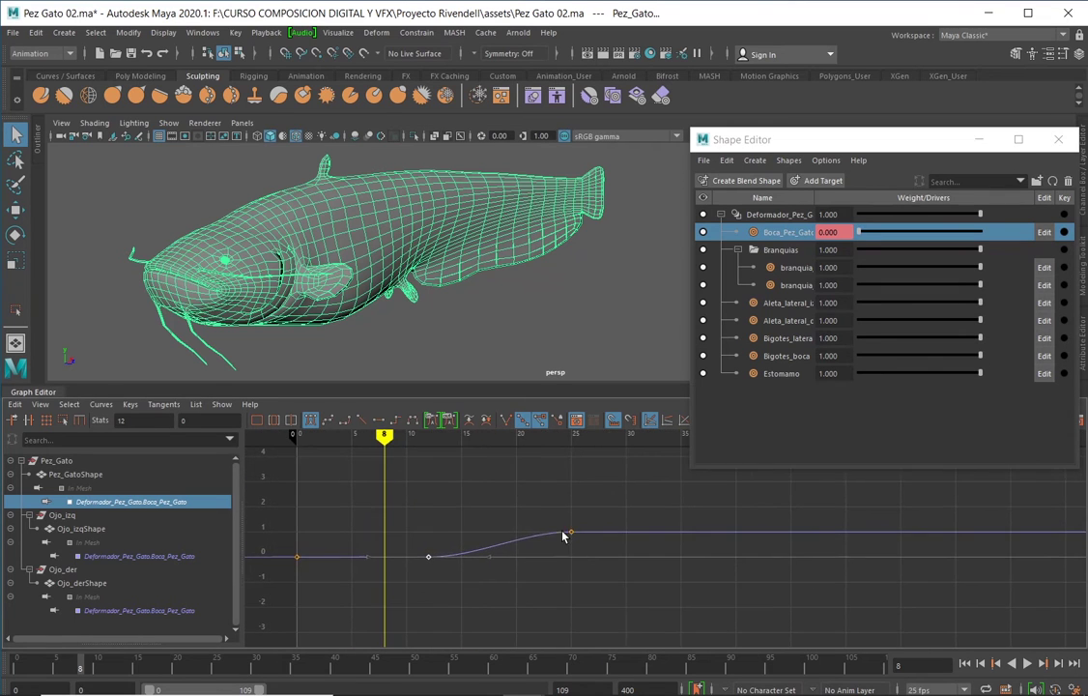
alt+middle_drag(571, 543, 680, 555)
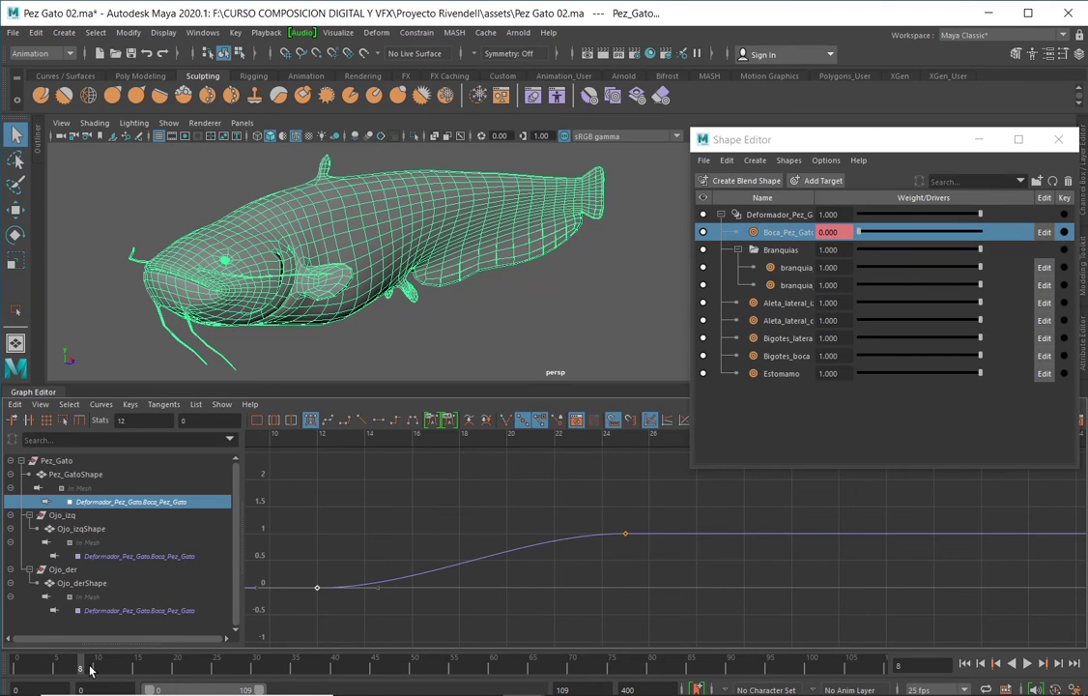
drag(90, 668, 223, 666)
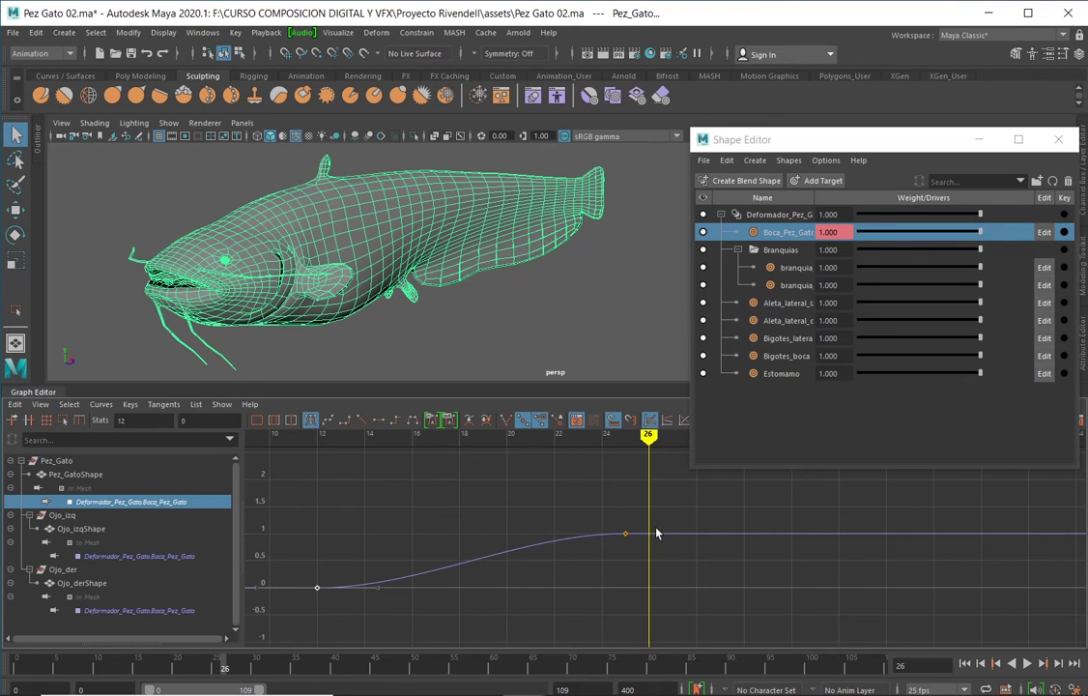
right_drag(648, 539, 665, 537)
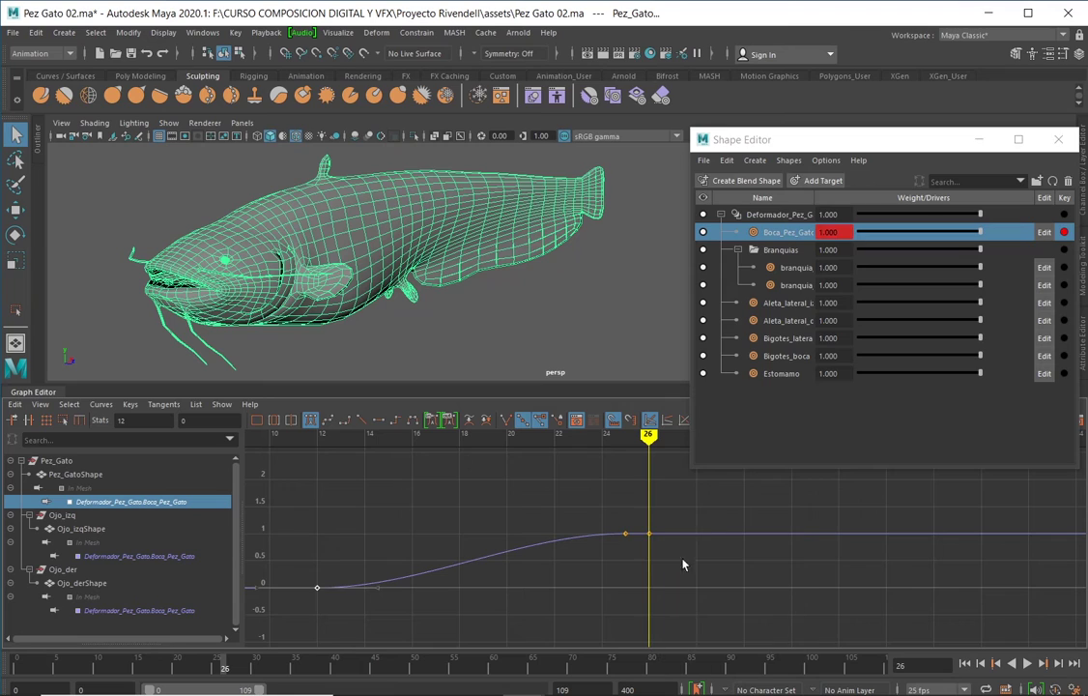
click(649, 535)
drag(649, 536, 695, 543)
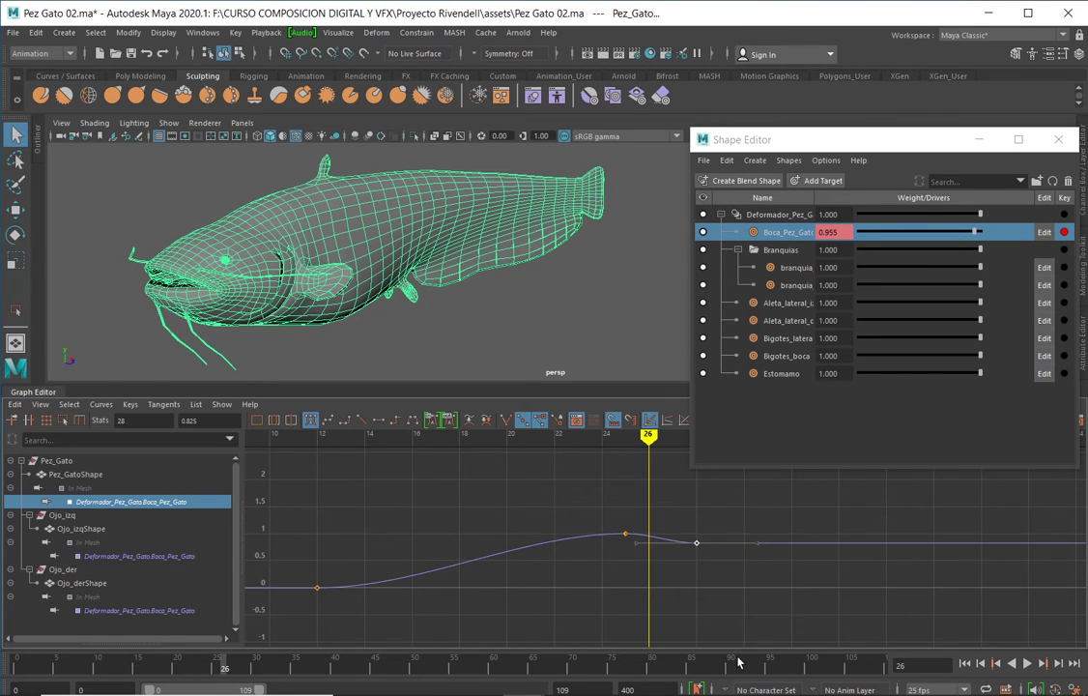
Play and scrub the animation up to frame 30 to check the mouth's settling motion, and return to frame 0
key(alt+v)
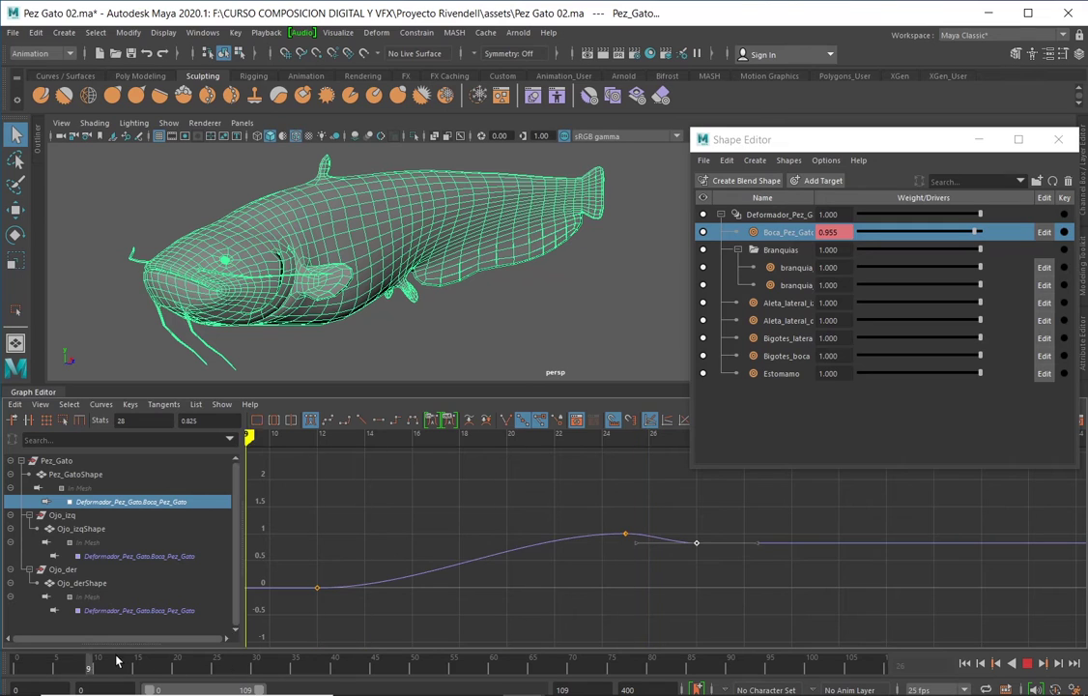
drag(116, 661, 246, 676)
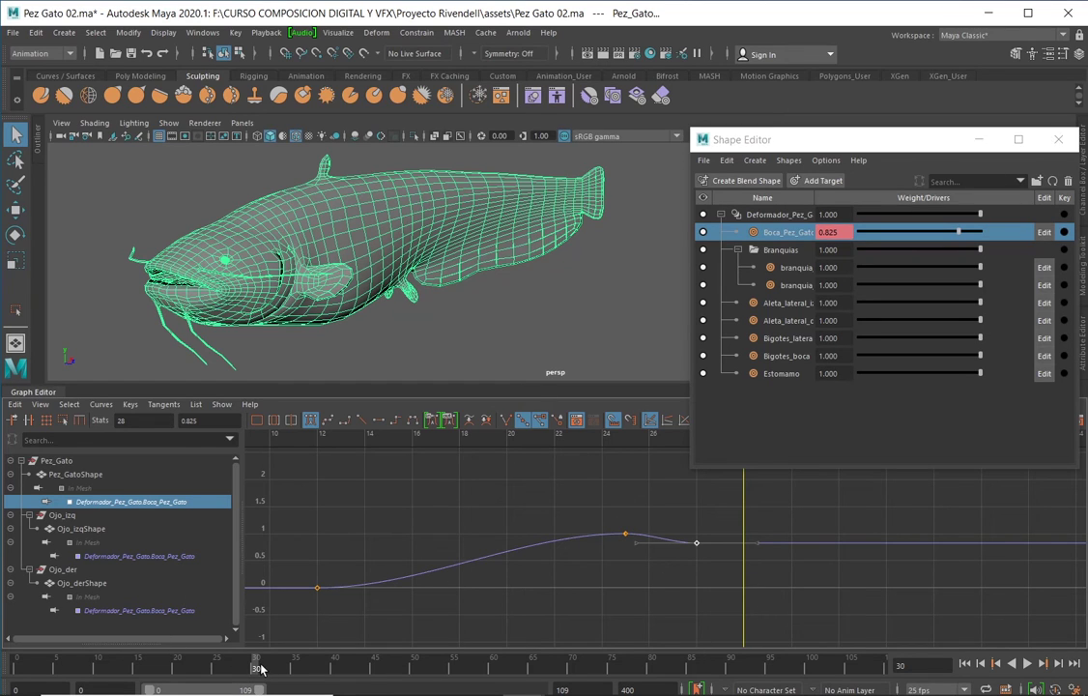
drag(253, 666, 16, 668)
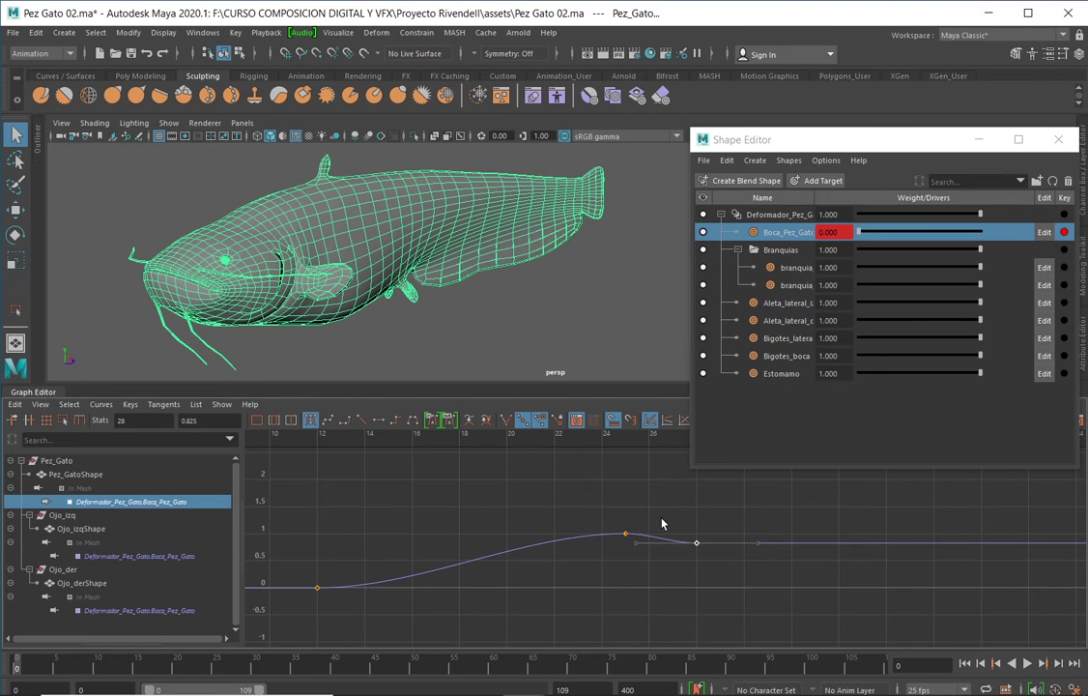
Switch to the Modeling command set and look up the Combine operation for meshes
alt+middle_drag(611, 532, 642, 557)
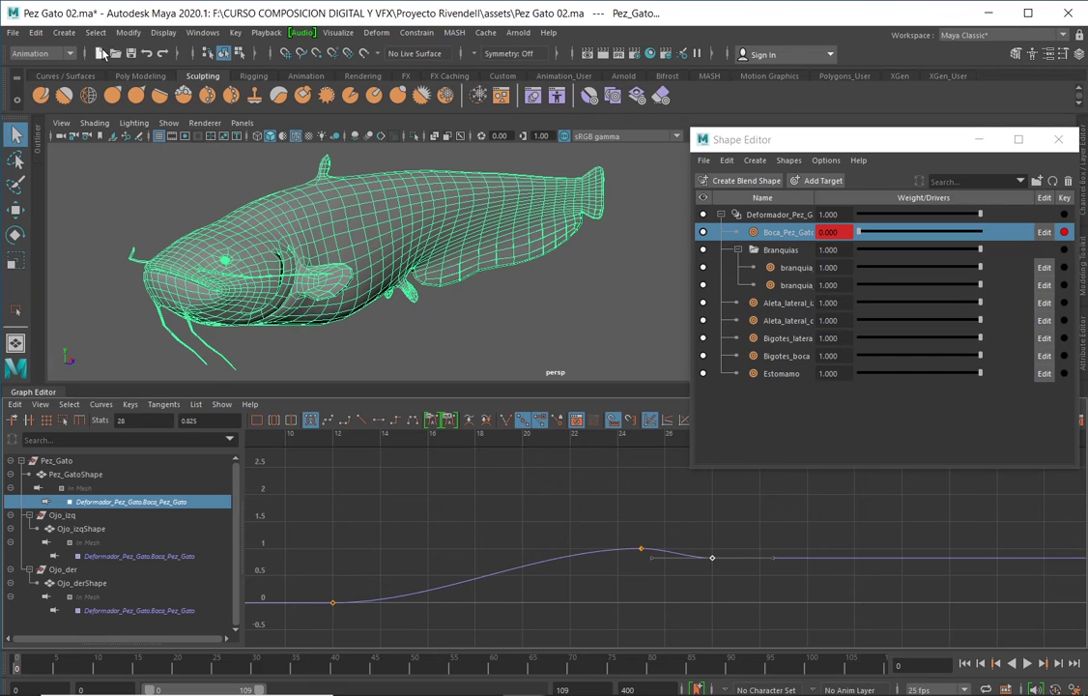
click(72, 55)
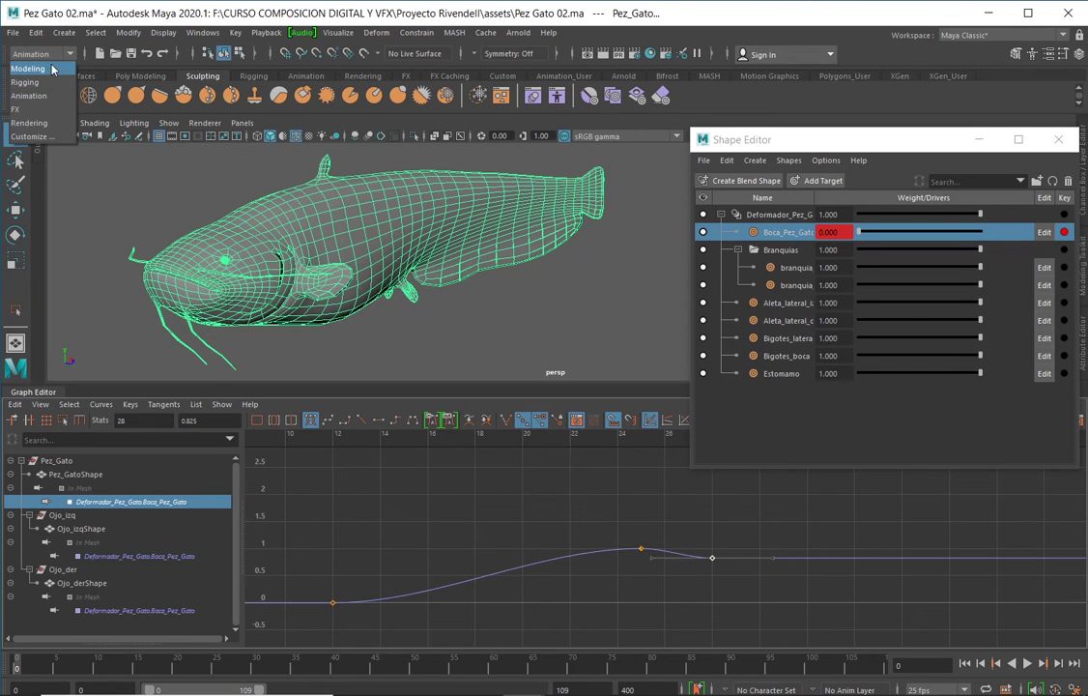
click(28, 69)
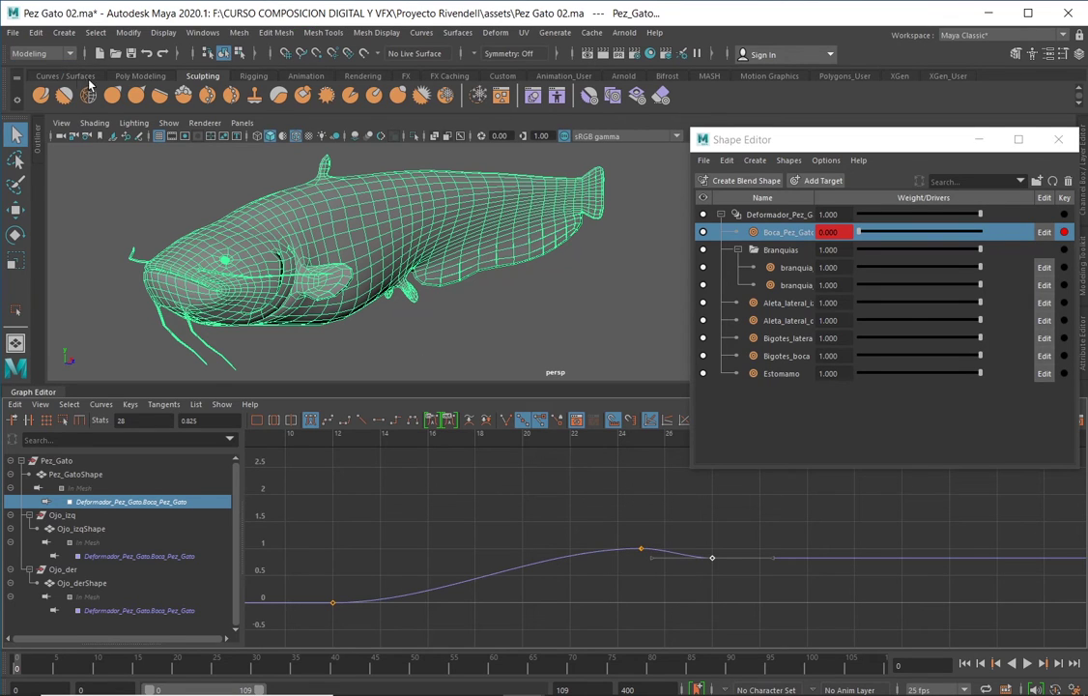
click(238, 32)
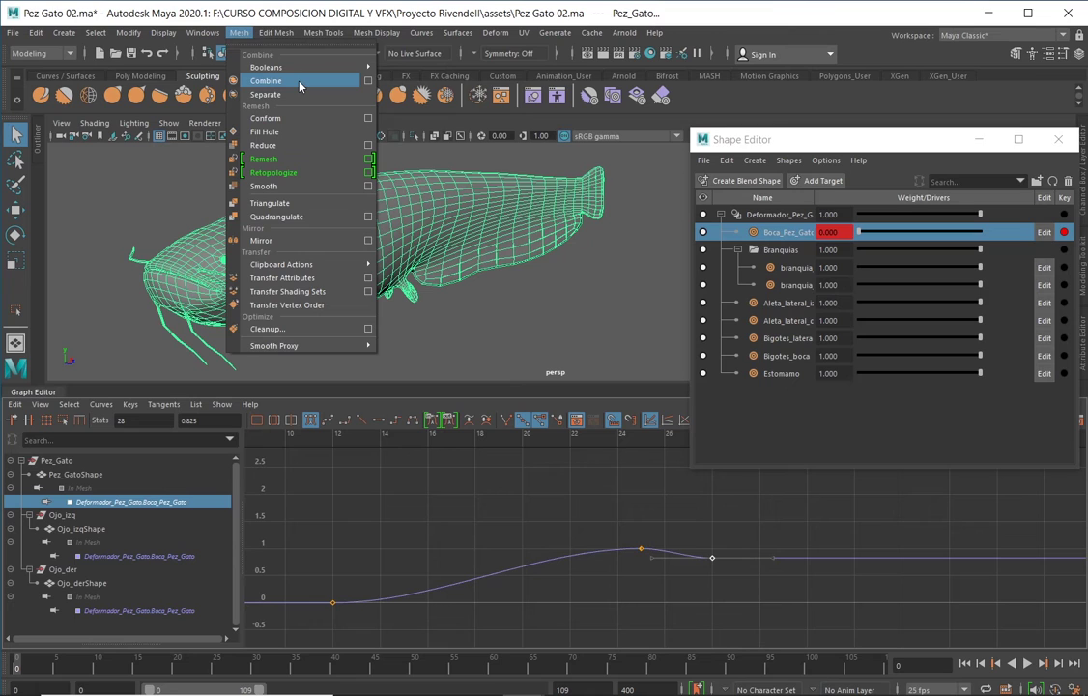
click(331, 13)
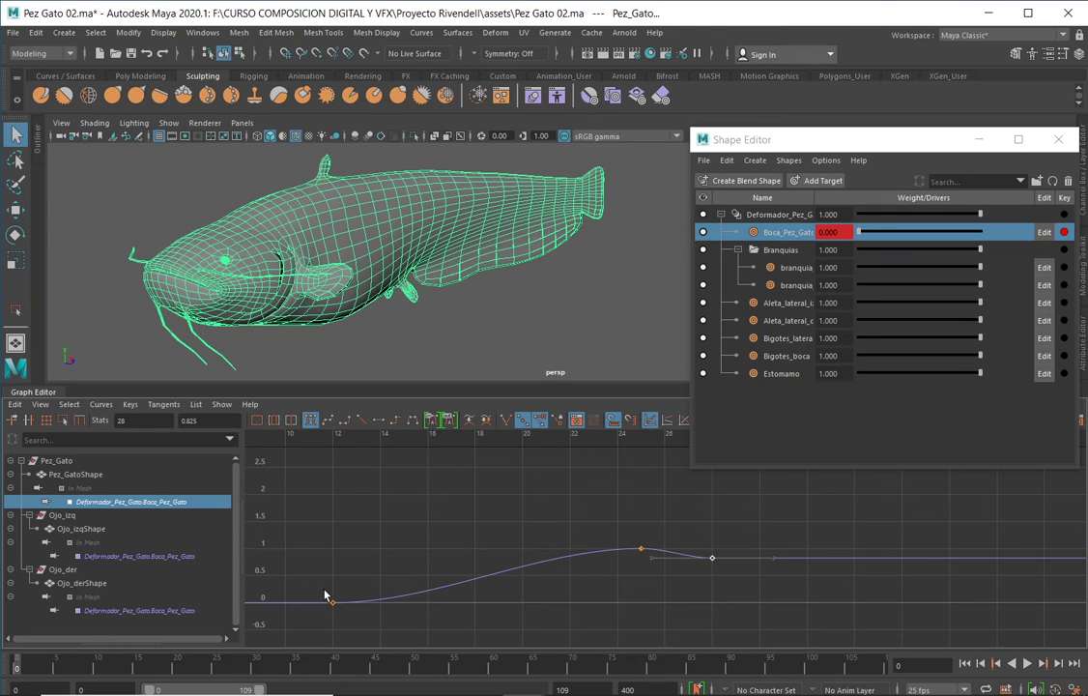
Shorten the playback range to end at frame 37 while the mouth animation plays, and stop playback
mouse_move(1018, 688)
click(1028, 663)
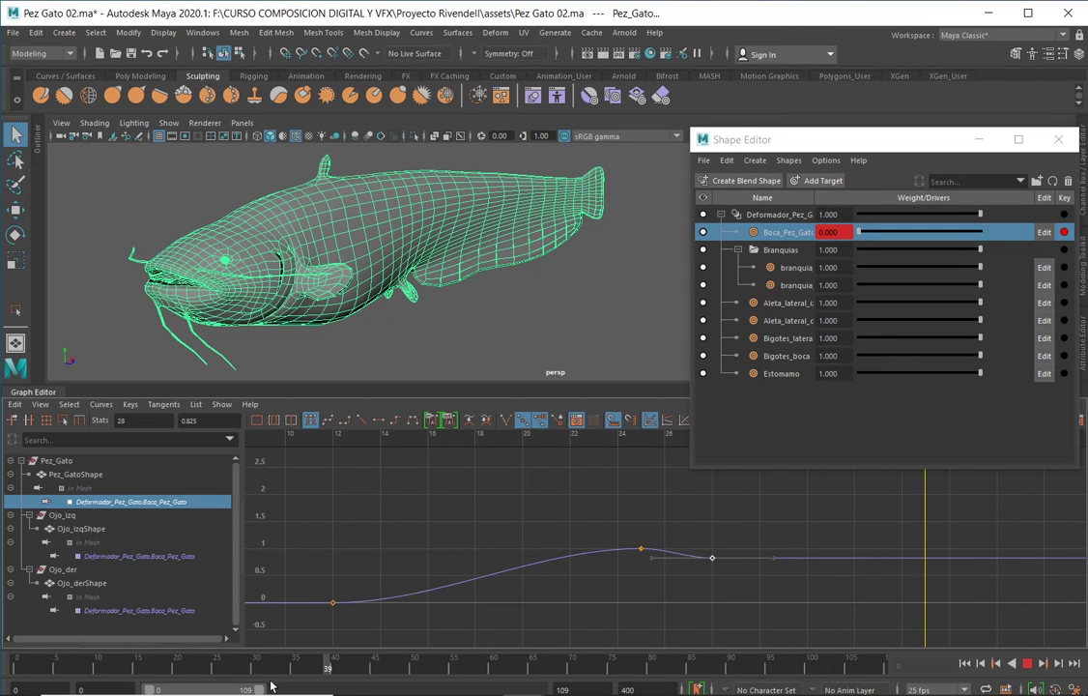
drag(261, 689, 188, 688)
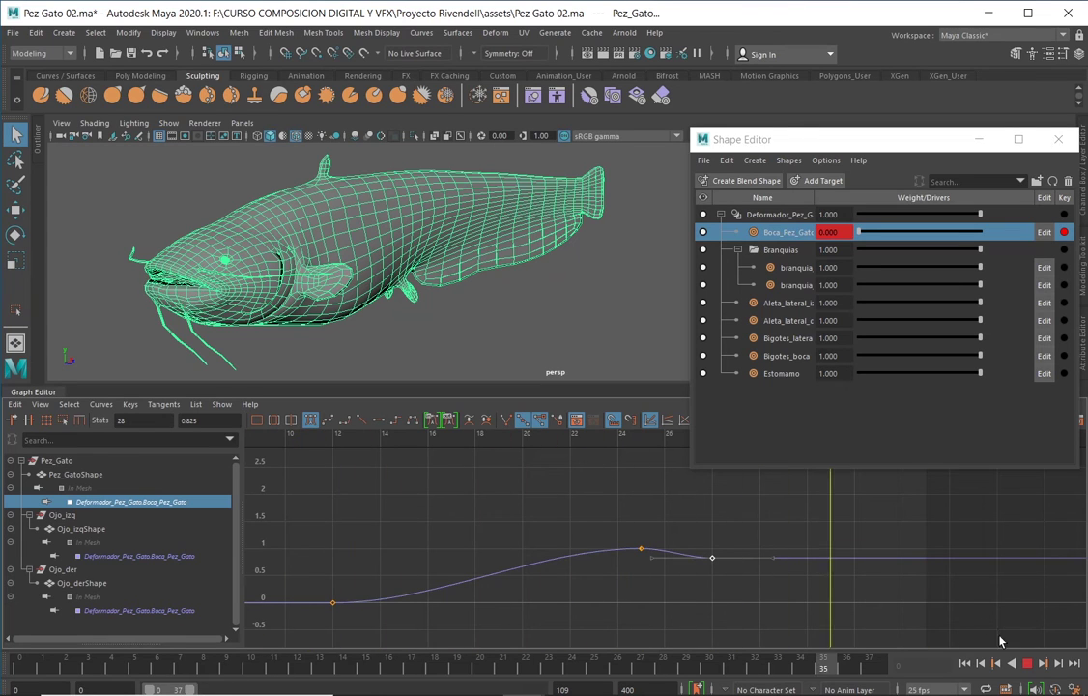
click(1027, 663)
Insert a Boca_Pez_Gato key at frame 32 and apply spline tangents to the keys at frames 25, 28 and 32
right_click(754, 563)
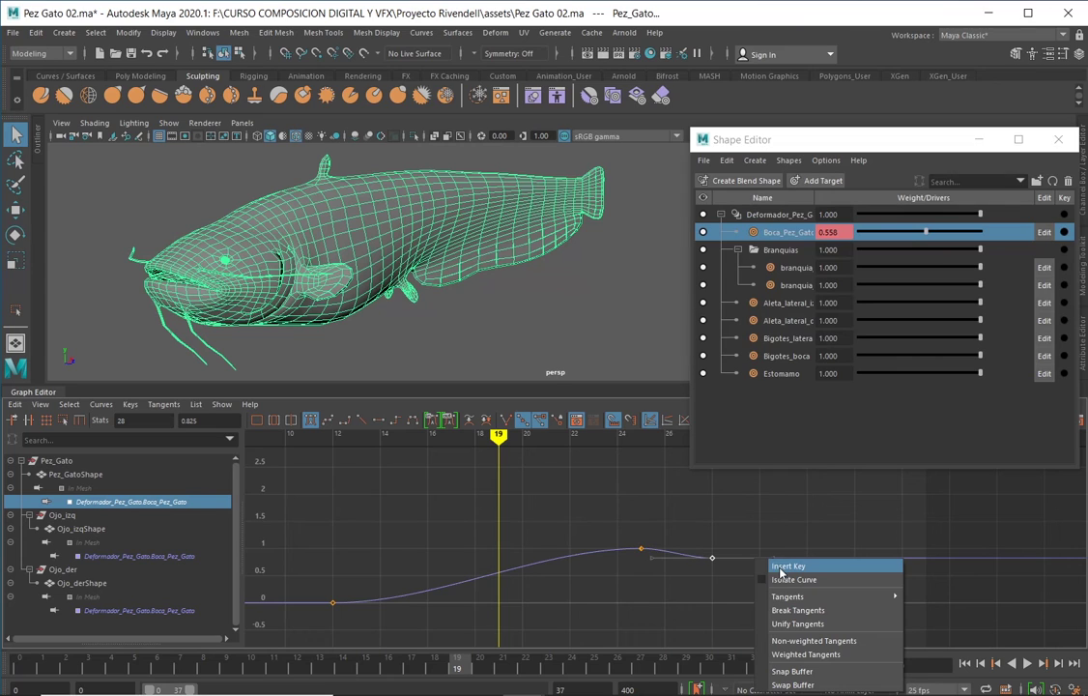
click(779, 567)
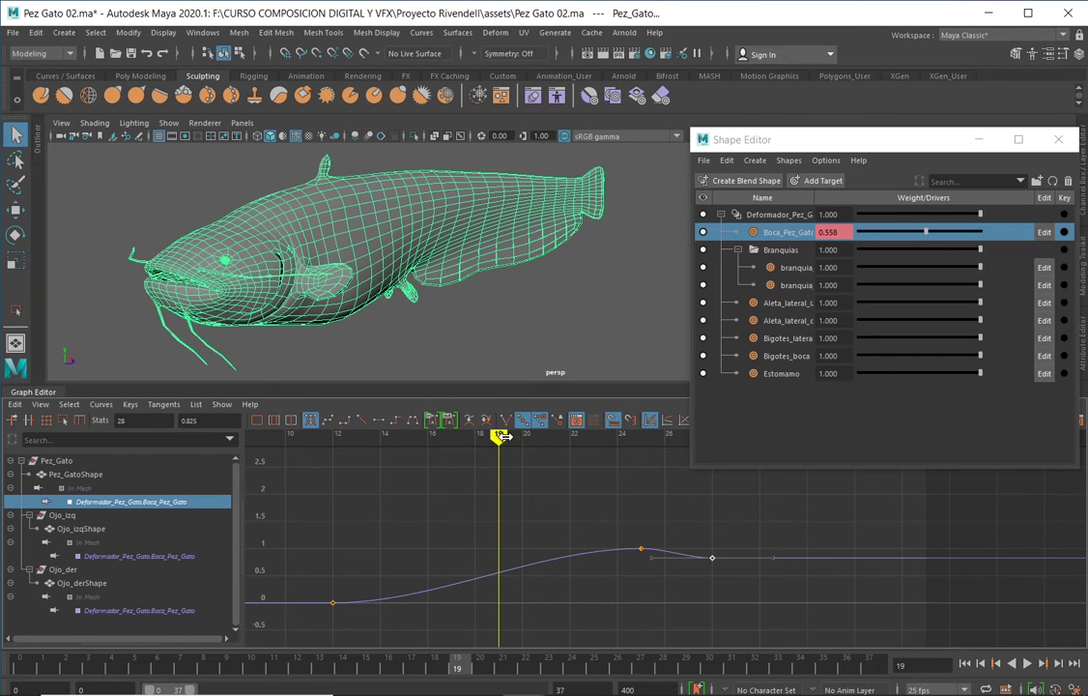
drag(503, 436, 807, 451)
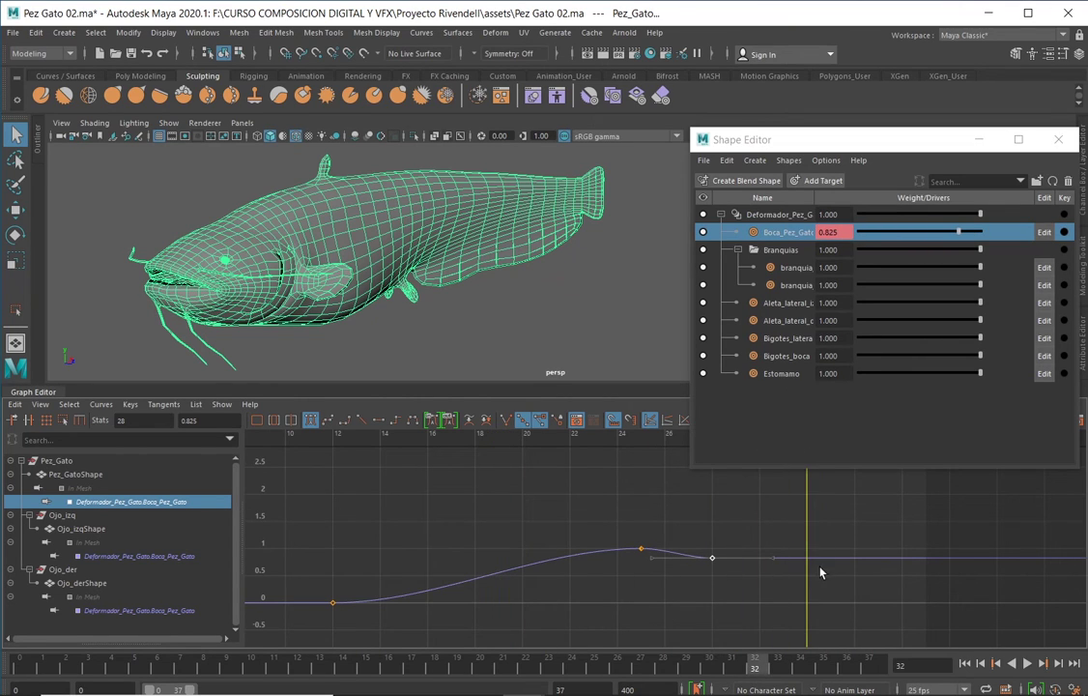
right_click(810, 555)
click(828, 565)
drag(823, 540, 612, 582)
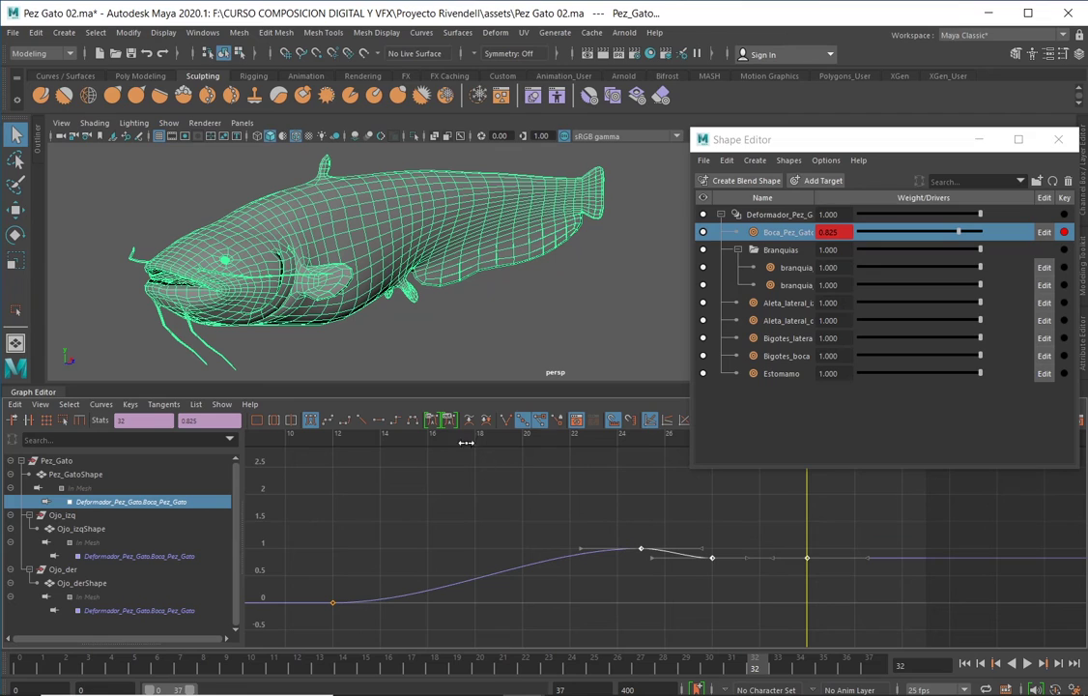
click(328, 421)
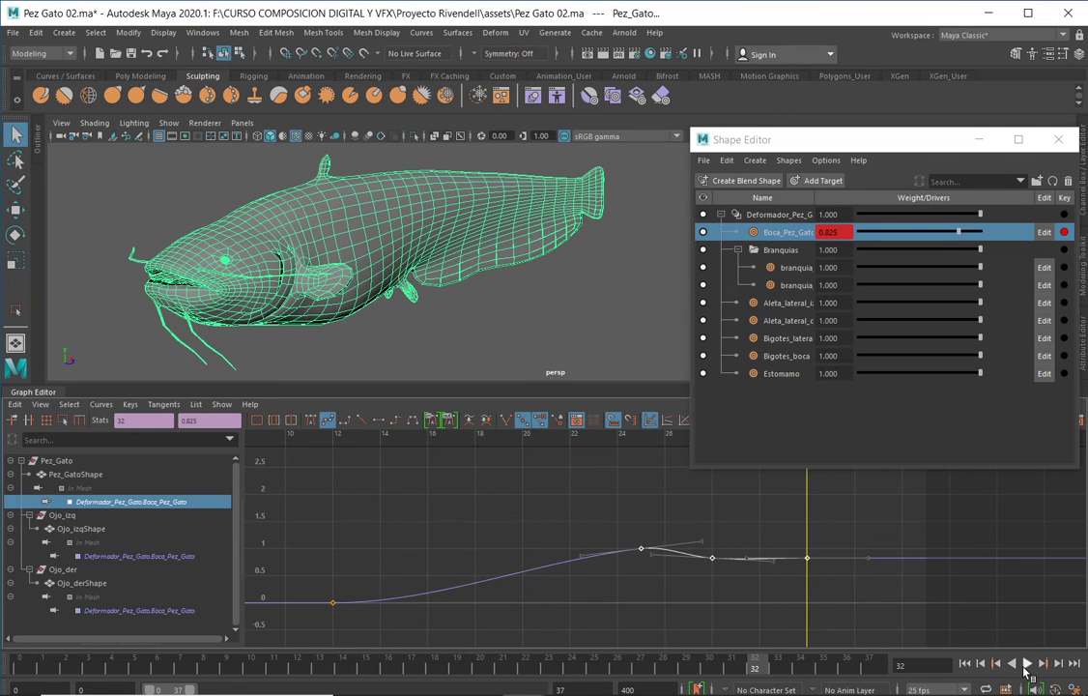
Play the animation while viewing the fish from the side, and inspect the open mouth up close at frame 27
click(1029, 664)
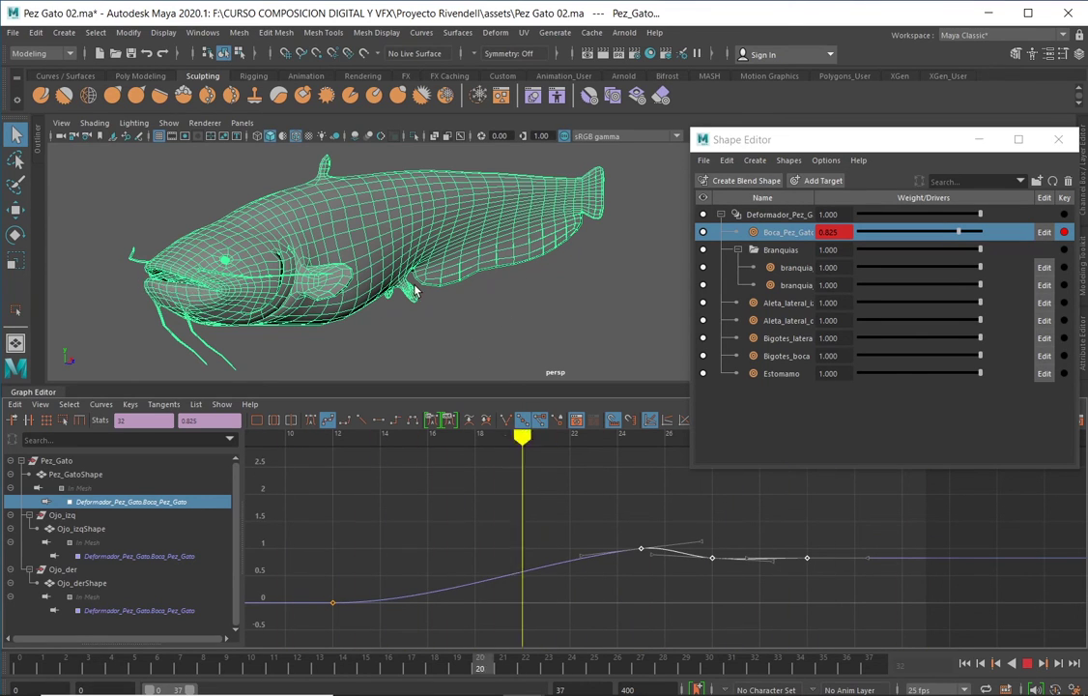
mouse_move(348, 258)
alt+mouse_down()
mouse_move(325, 266)
mouse_move(416, 316)
alt+mouse_up()
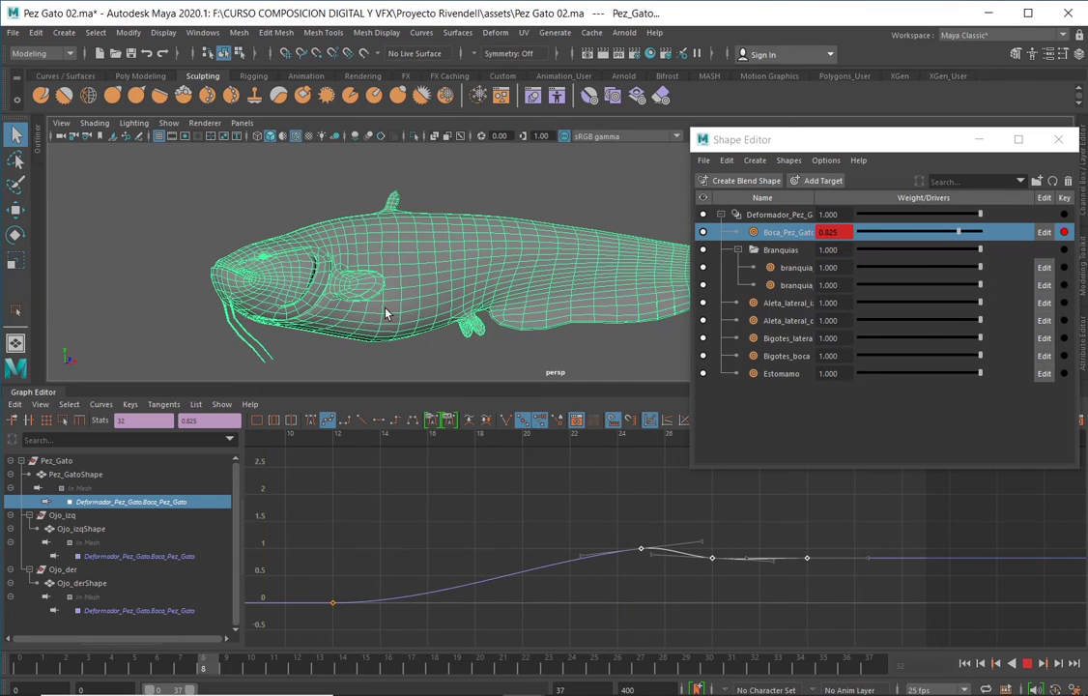
mouse_move(381, 310)
alt+right_down()
mouse_move(503, 304)
mouse_move(304, 329)
alt+right_up()
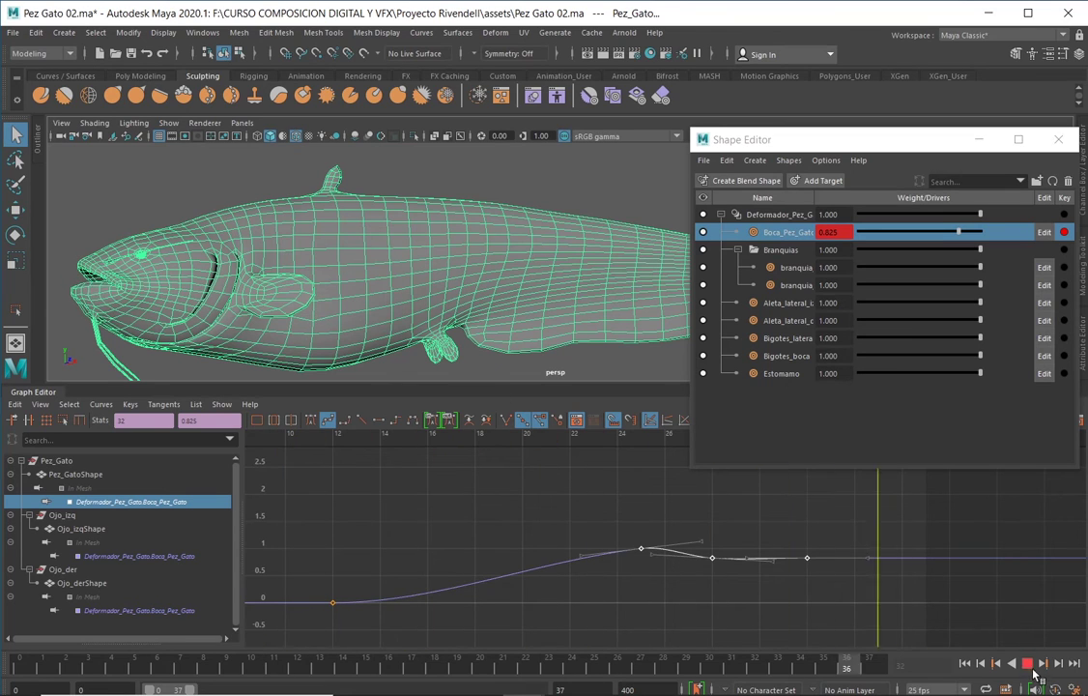
click(250, 663)
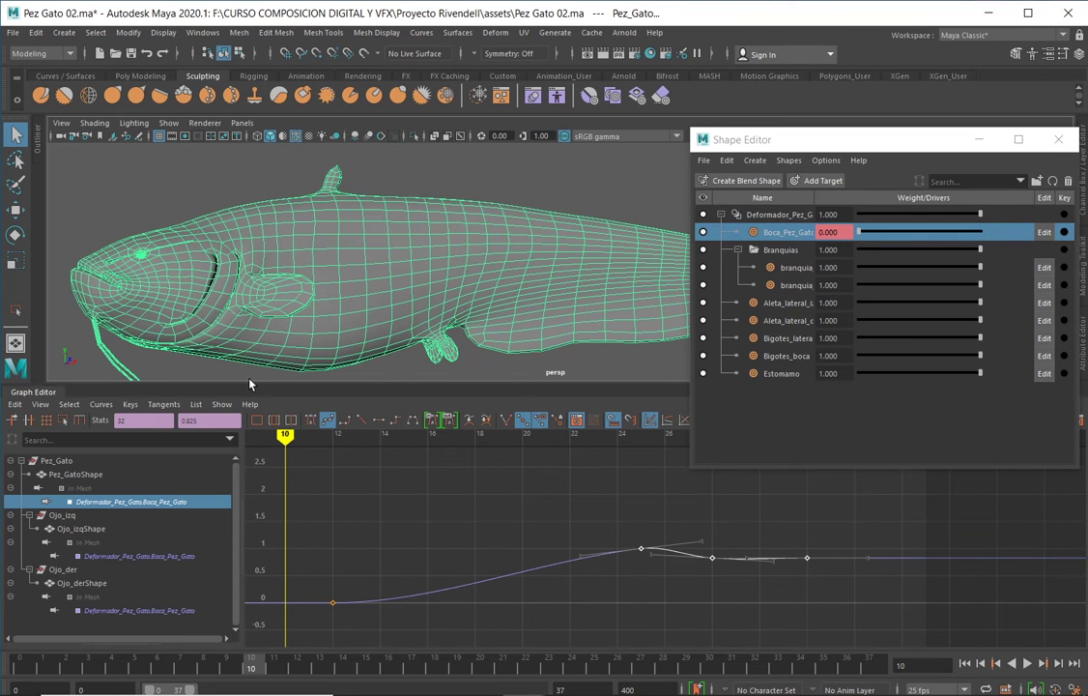
mouse_move(285, 435)
mouse_down()
mouse_move(663, 435)
mouse_move(695, 448)
mouse_up()
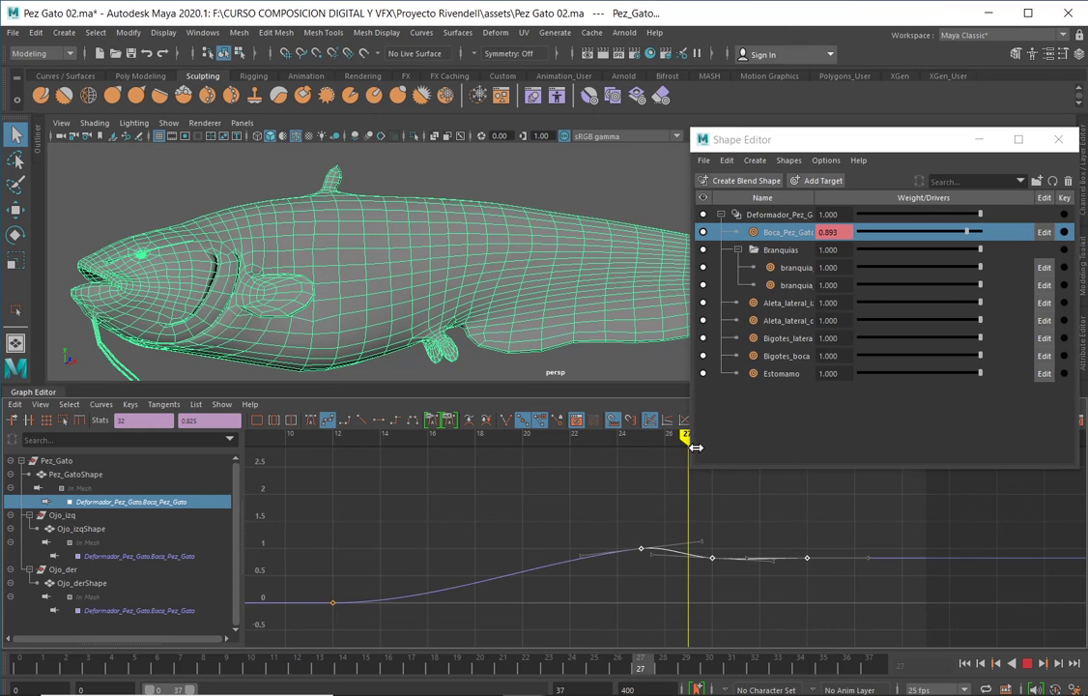
scroll(198, 232, up, 3)
alt+drag(179, 239, 312, 272)
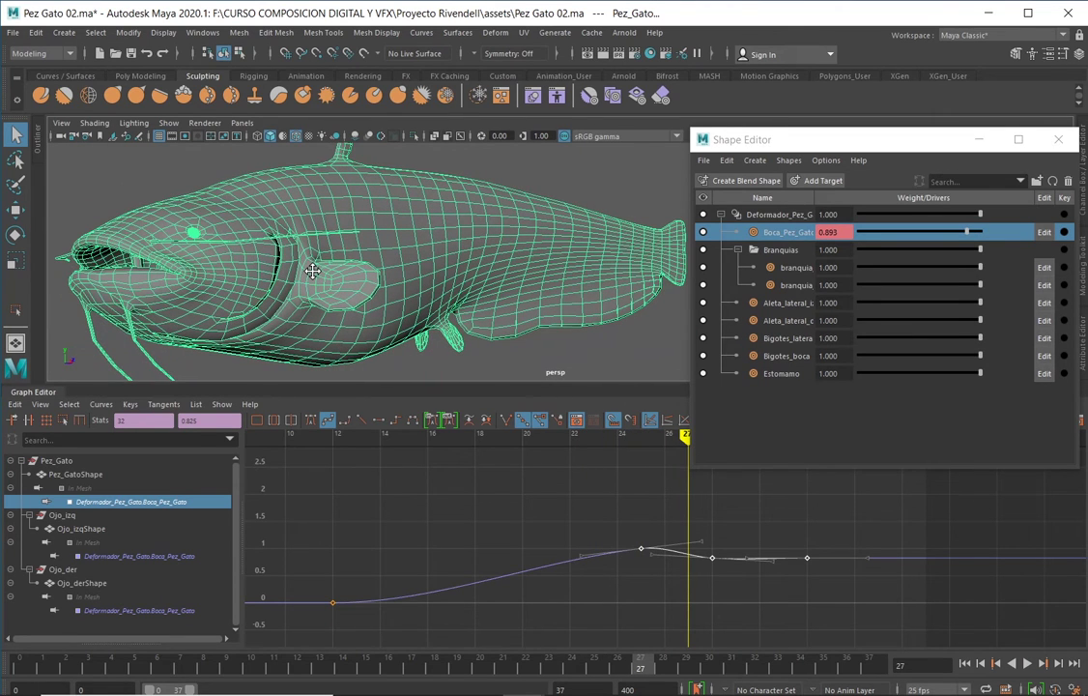
Switch back to the Animation command set and open the Paint Blend Shape Weights Tool with its settings
click(58, 53)
click(42, 97)
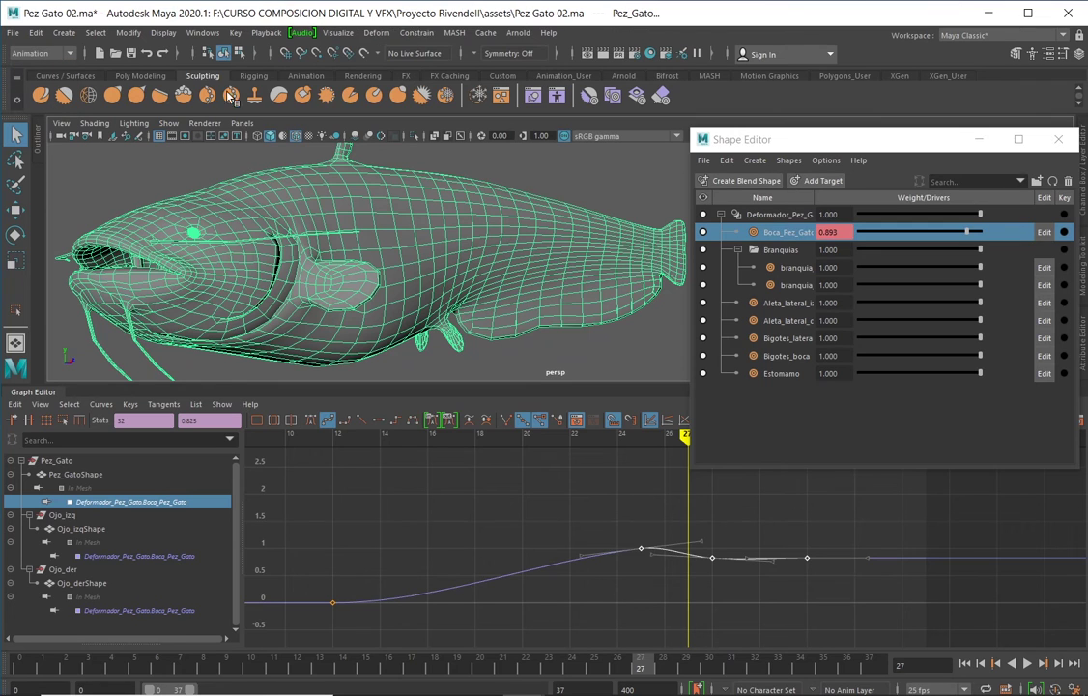
click(377, 32)
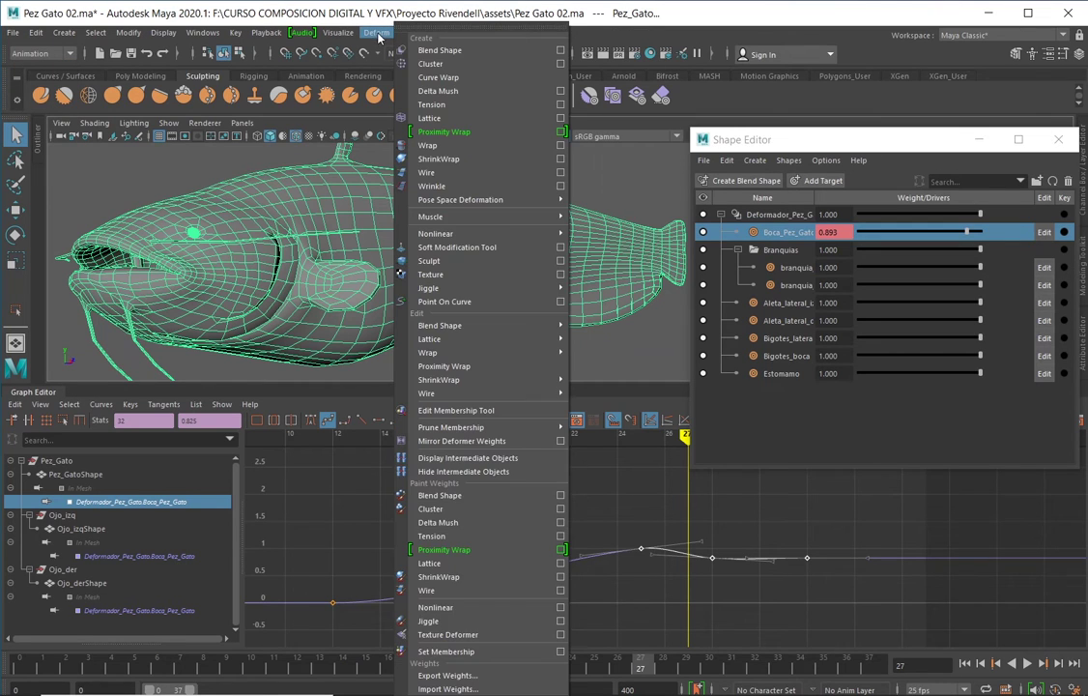
click(561, 495)
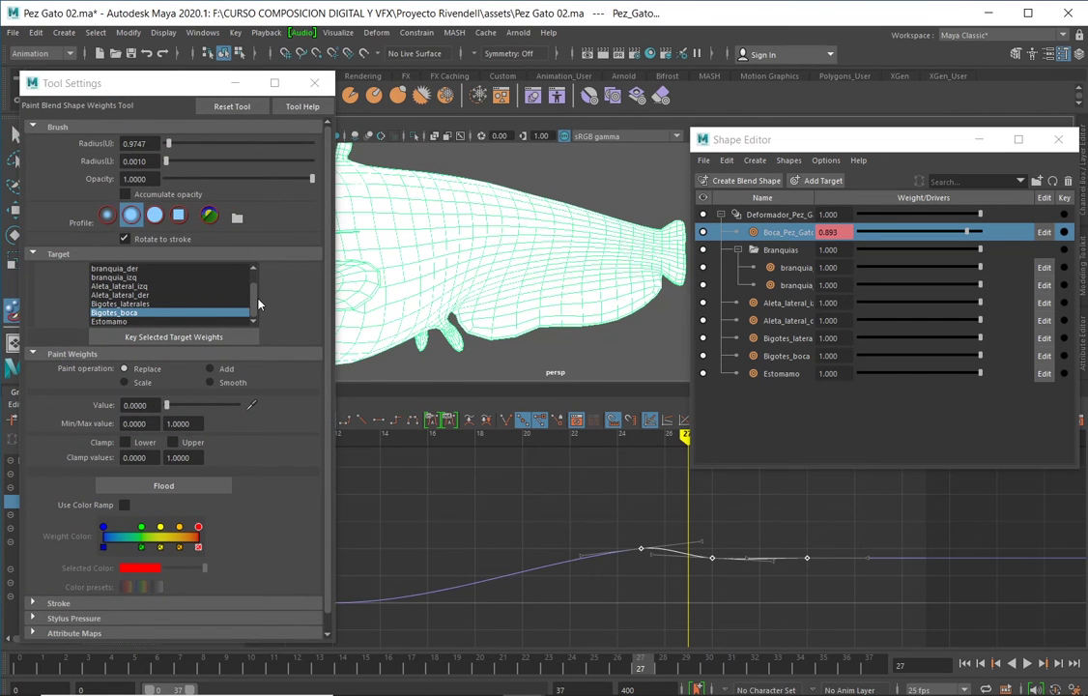
Choose Boca_Pez_Gato as the paint target, examine its weights around the mouth from the side, and scrub to frame 22
scroll(164, 281, up, 2)
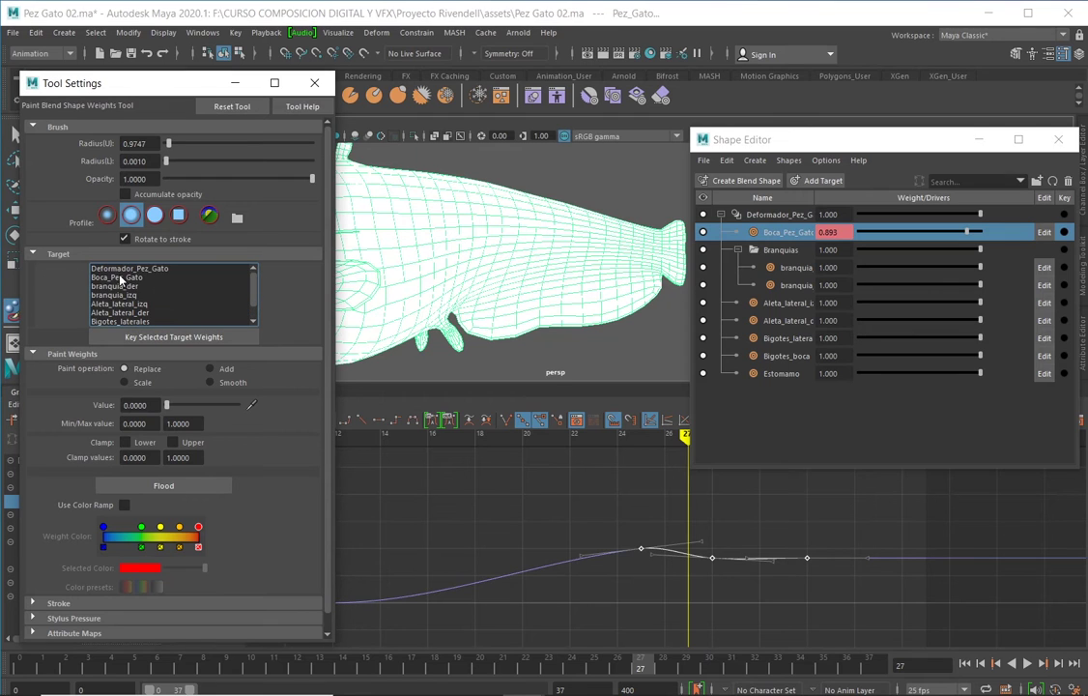
click(120, 279)
mouse_move(164, 87)
mouse_down()
mouse_move(250, 250)
mouse_move(816, 378)
mouse_up()
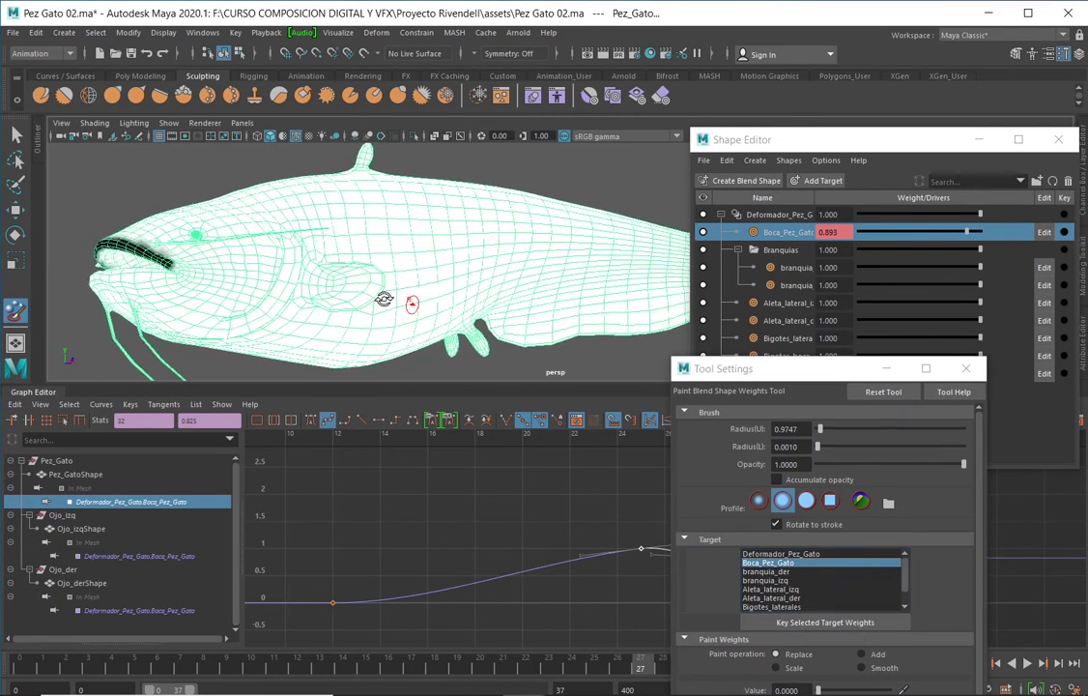
alt+drag(383, 299, 354, 306)
alt+drag(402, 263, 502, 308)
alt+drag(476, 270, 507, 290)
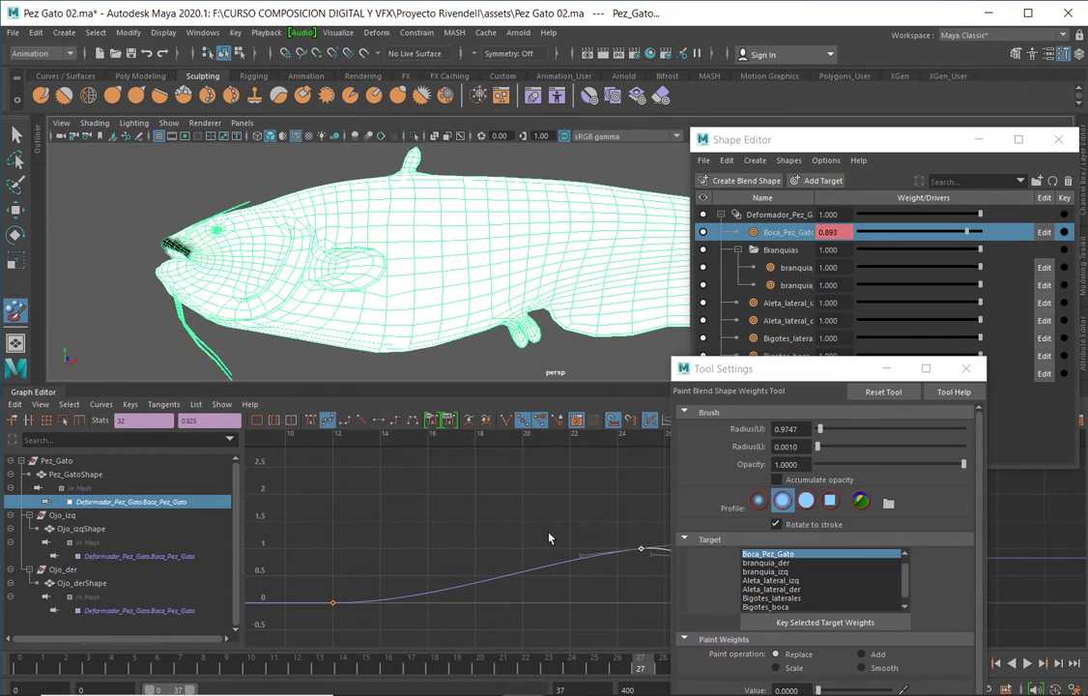
drag(26, 666, 570, 656)
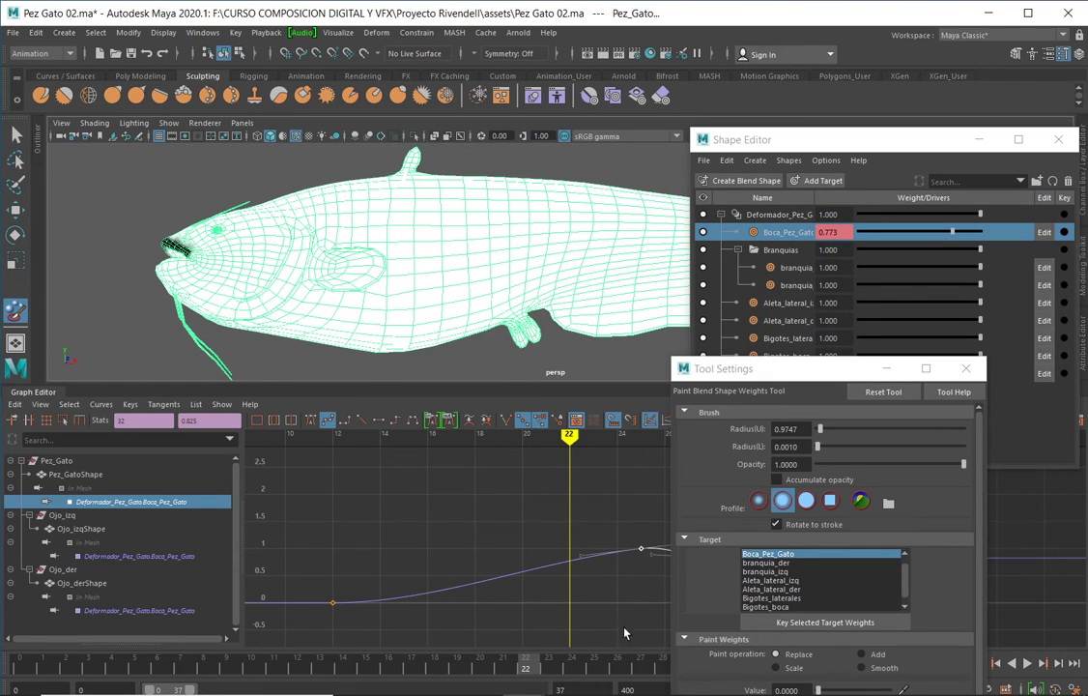
Change the paint target to branquia_der and paint weight 0 over the flank behind the lateral fin with a brush radius of 4.4430
drag(843, 376, 917, 403)
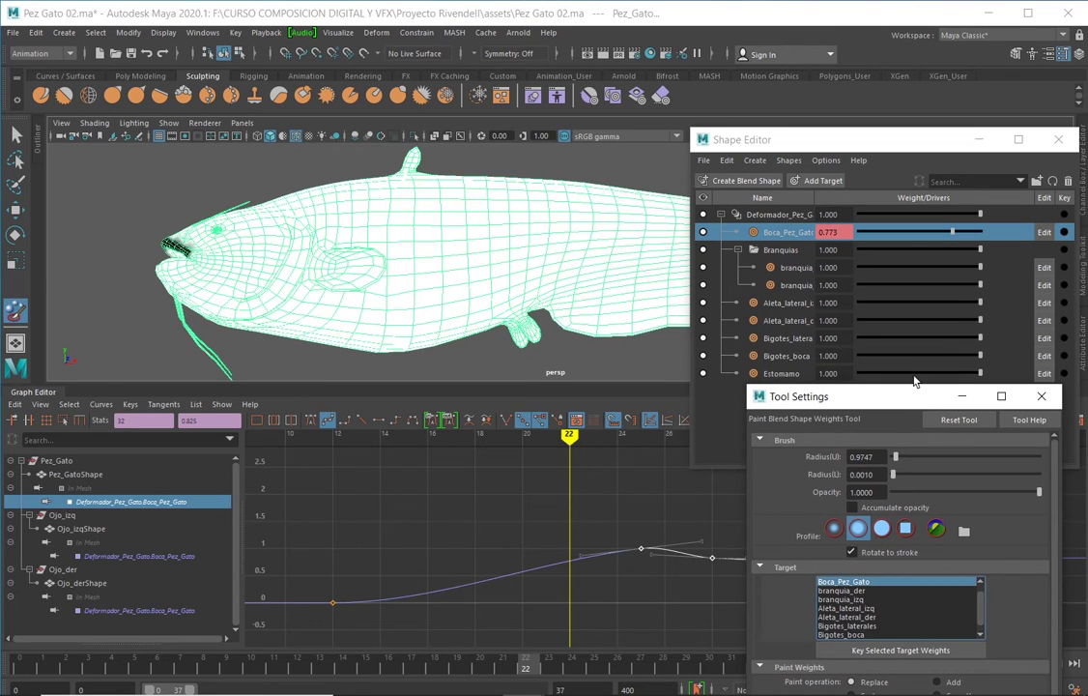
mouse_move(903, 398)
mouse_down()
mouse_move(905, 199)
mouse_move(920, 166)
mouse_up()
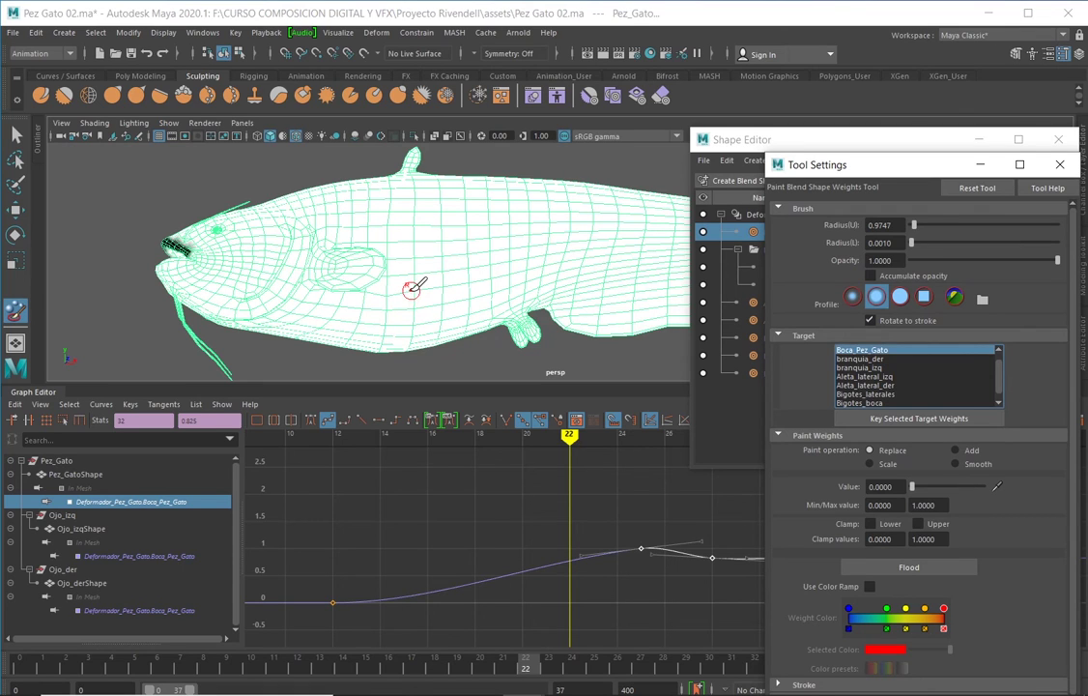
key(Down)
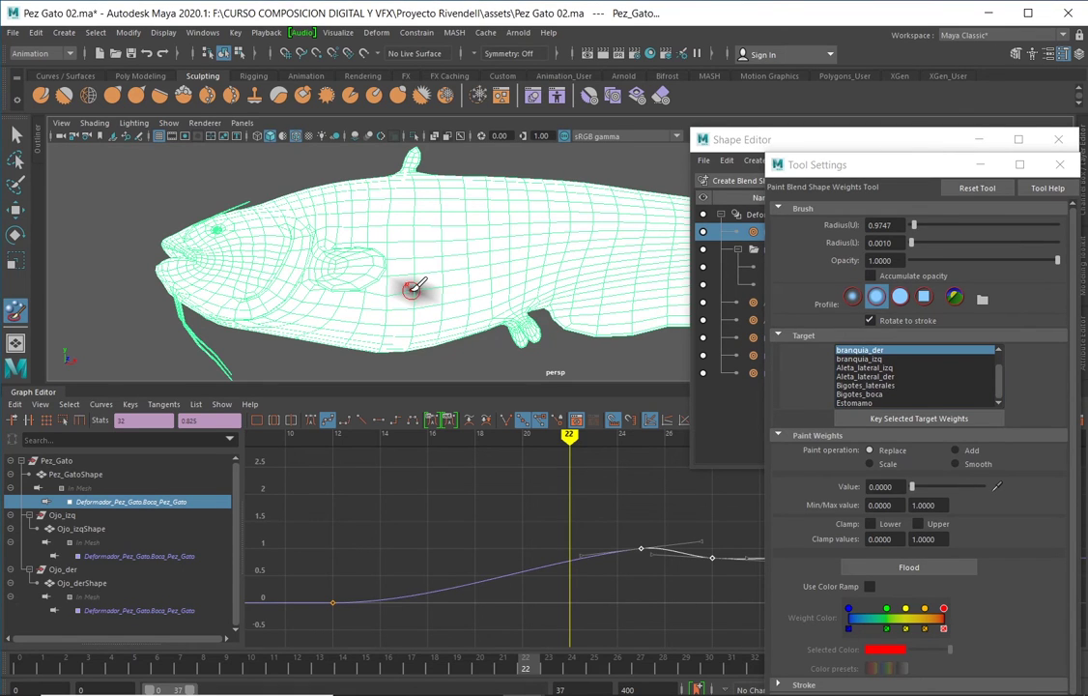
mouse_move(401, 289)
mouse_down()
mouse_move(425, 300)
mouse_move(417, 284)
mouse_move(423, 305)
mouse_move(343, 263)
mouse_up()
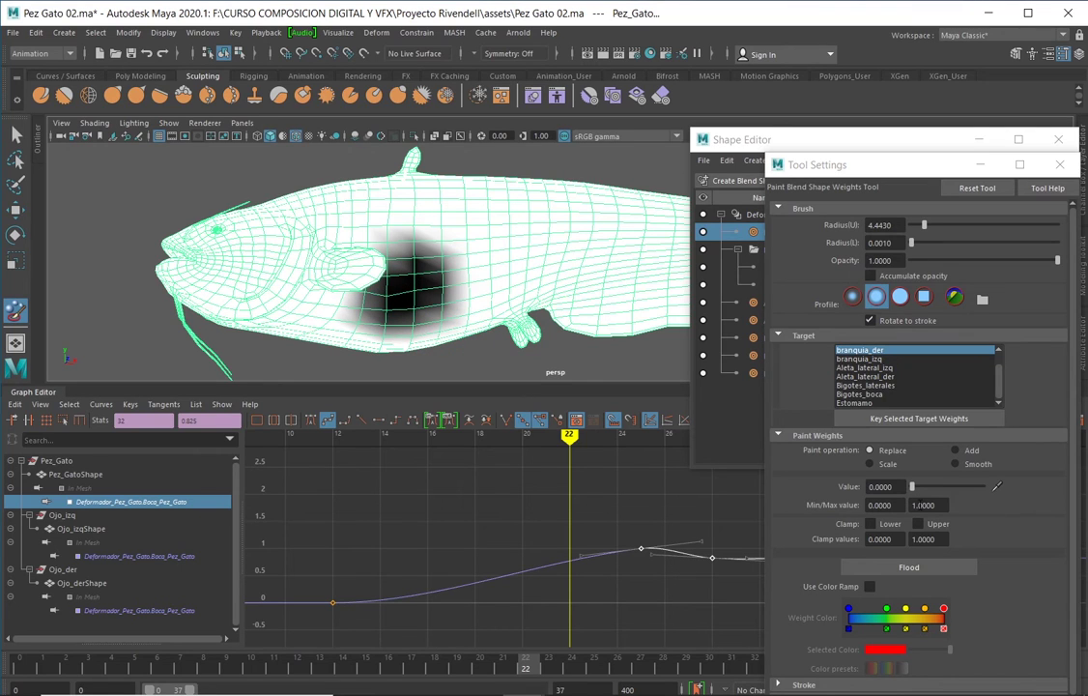
click(914, 490)
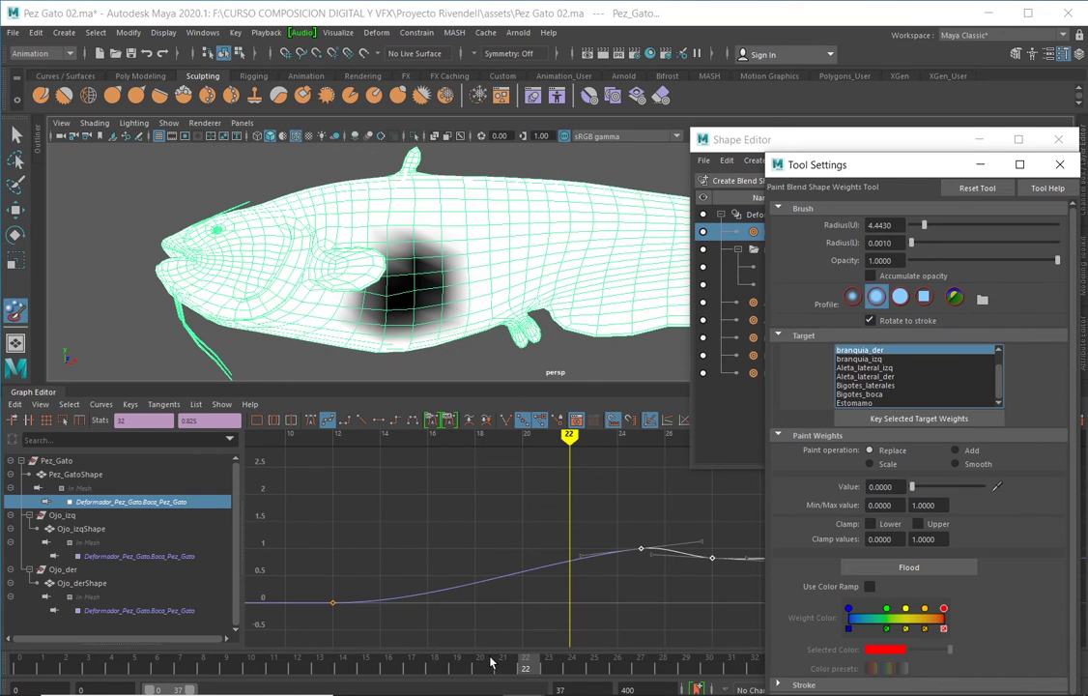
Check the mouth movement by scrubbing and playing the animation, and stop playback at frame 11
mouse_move(523, 667)
mouse_down()
mouse_move(294, 646)
mouse_move(525, 645)
mouse_move(319, 643)
mouse_up()
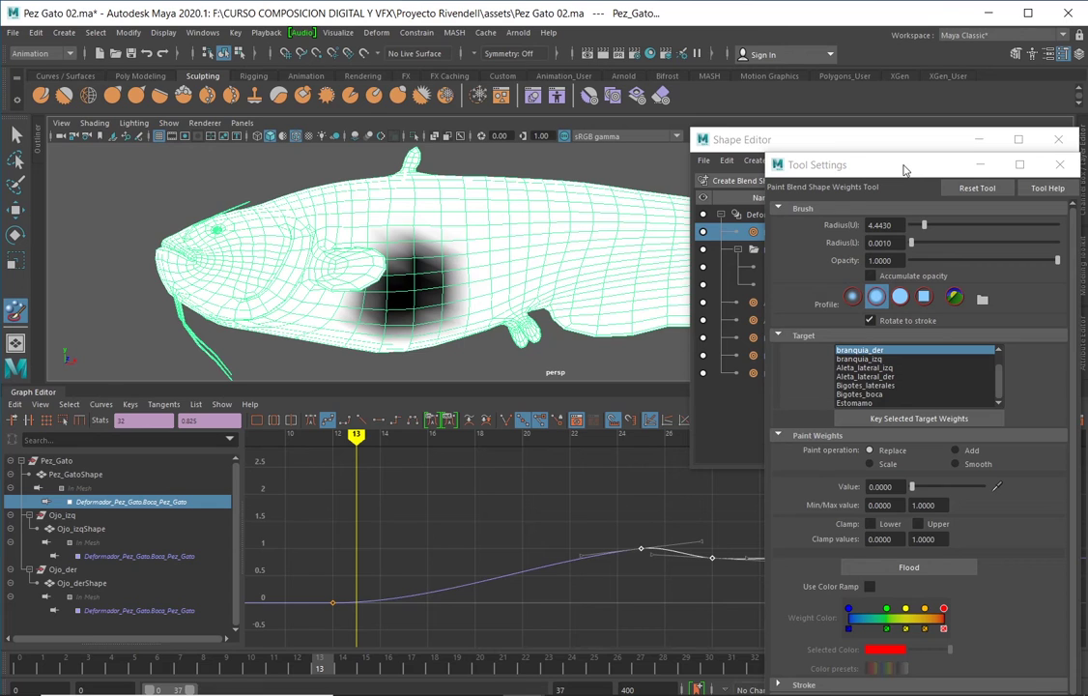
drag(904, 170, 749, 413)
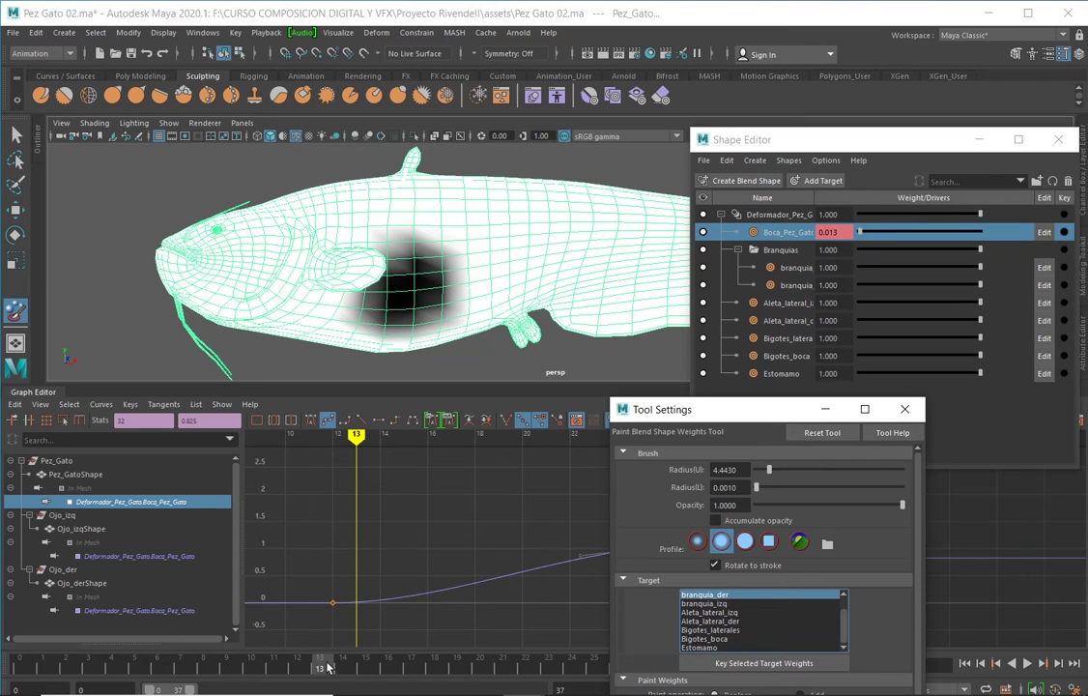
key(alt+v)
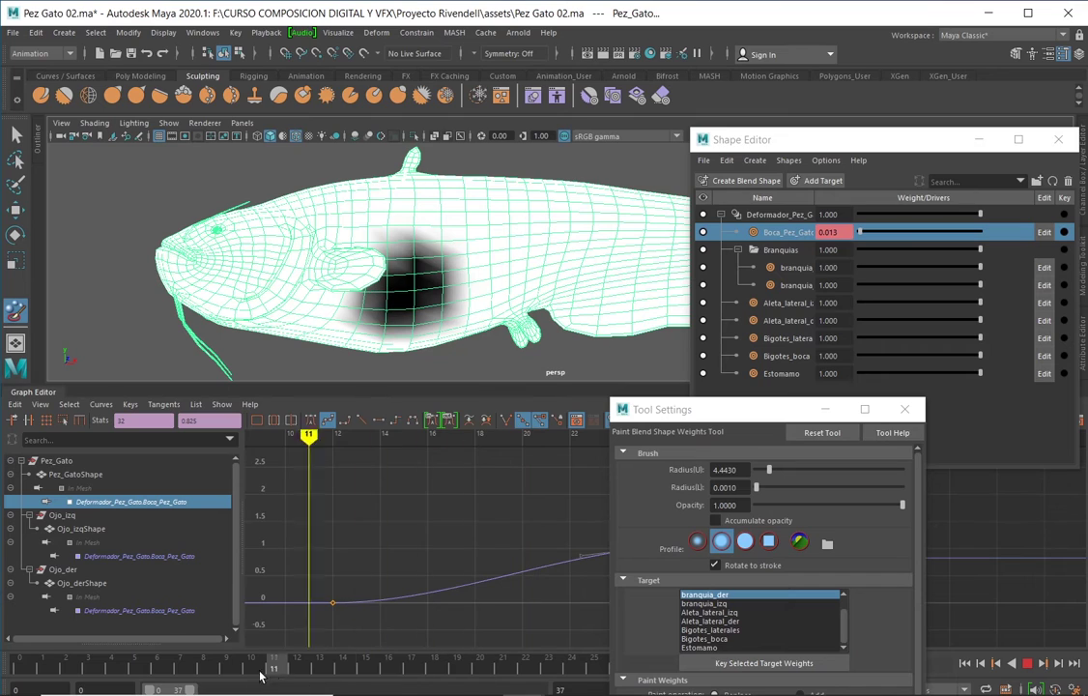
drag(391, 667, 284, 646)
key(alt+v)
Close the paint tool settings, return to the Select Tool, and view the fish from the front
click(905, 411)
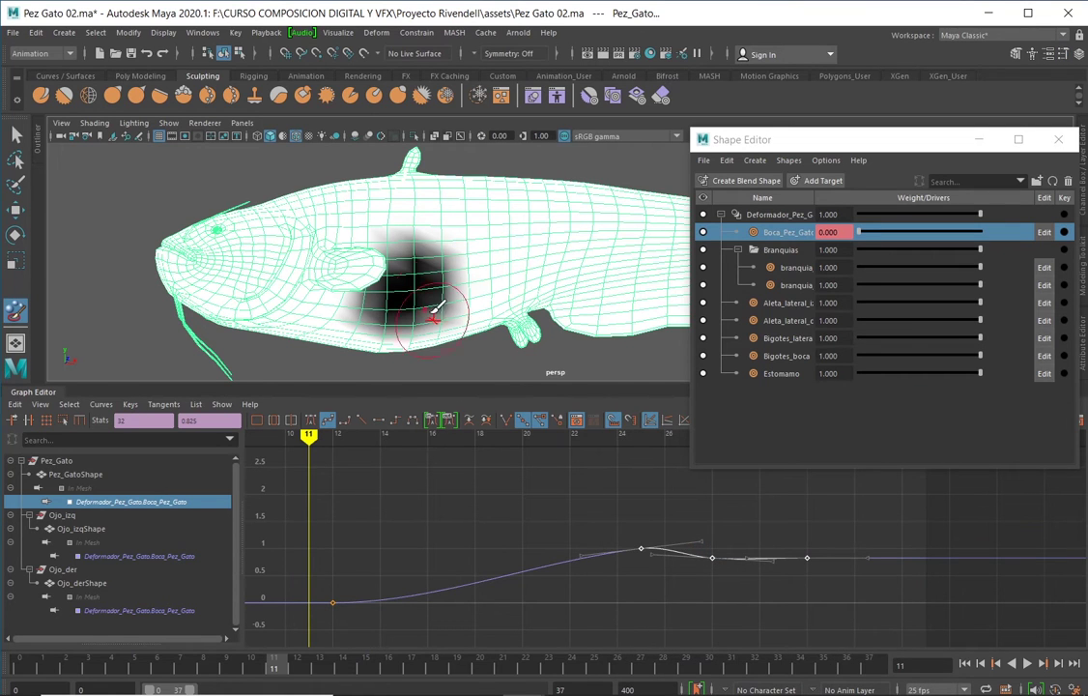
mouse_move(401, 218)
alt+mouse_down()
mouse_move(449, 212)
mouse_move(420, 188)
mouse_move(428, 224)
mouse_move(213, 177)
alt+mouse_up()
click(15, 134)
mouse_move(454, 281)
alt+mouse_down()
mouse_move(511, 298)
mouse_move(481, 266)
mouse_move(431, 278)
alt+mouse_up()
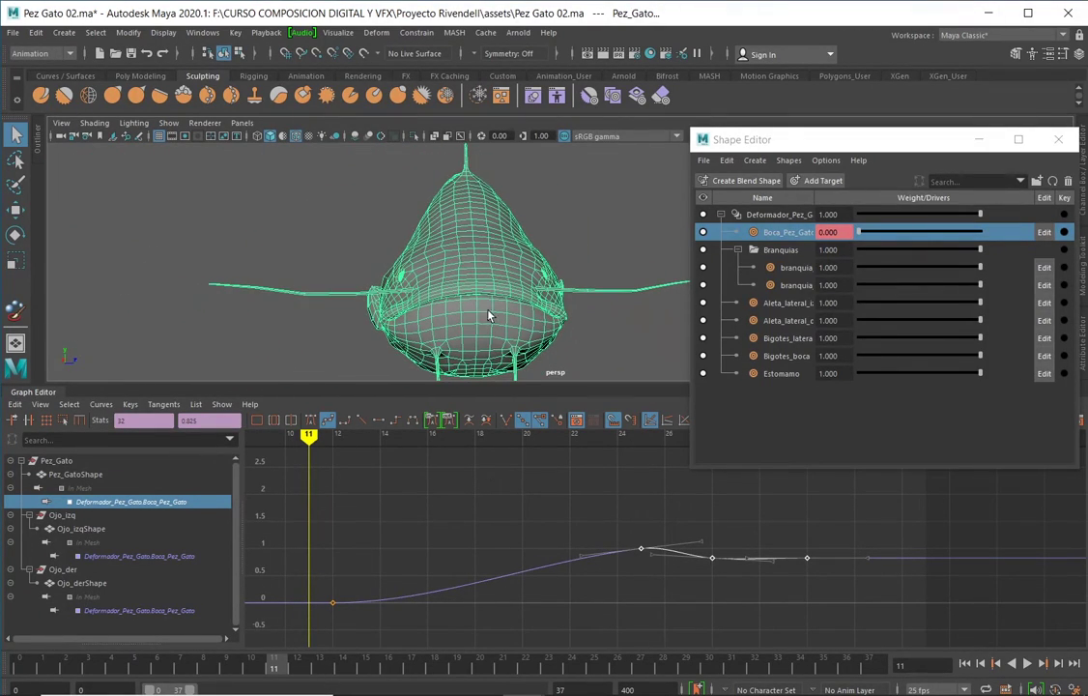
Scrub to frame 36 and set the playback range to run from frame 0 to 72
drag(41, 666, 847, 658)
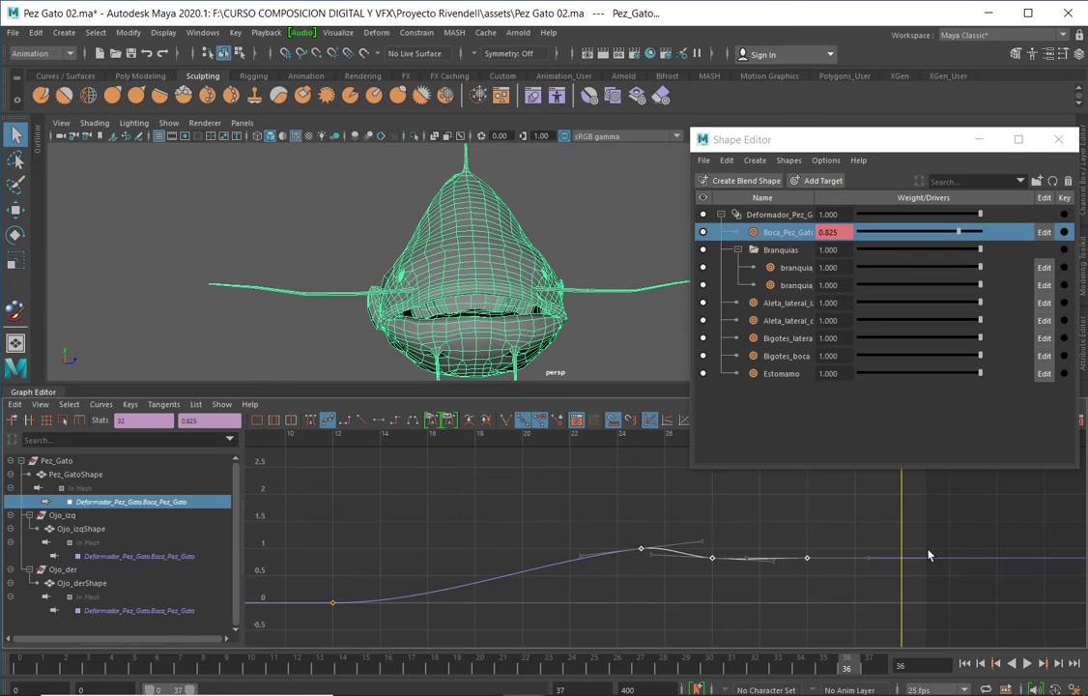
alt+middle_drag(927, 555, 855, 563)
alt+right_drag(856, 563, 783, 559)
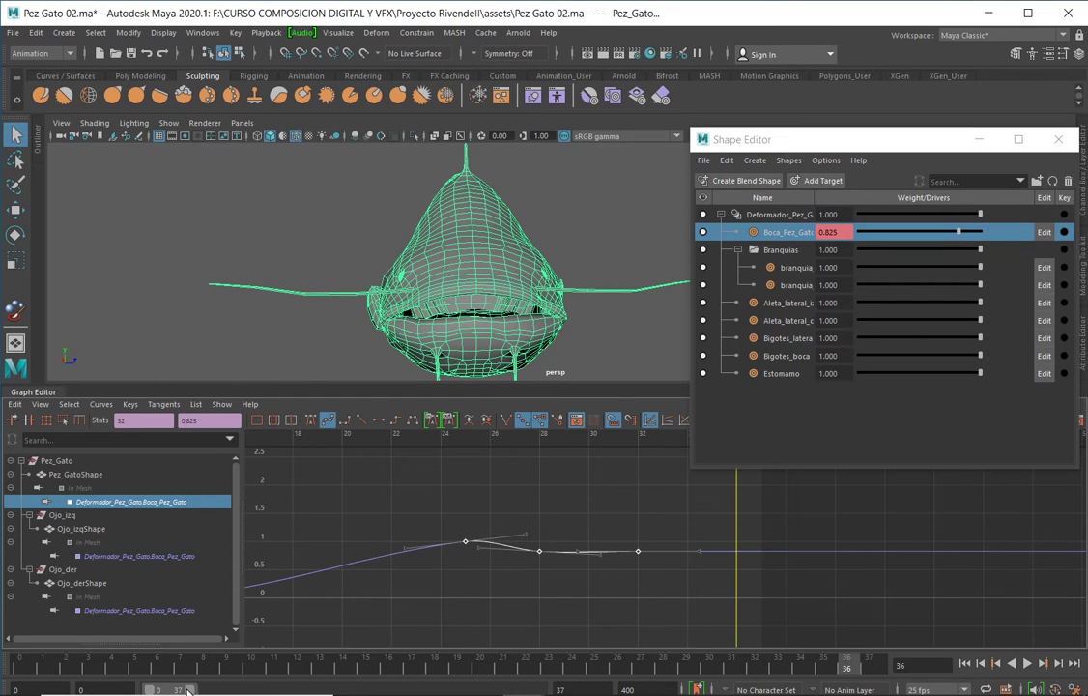
drag(189, 690, 222, 690)
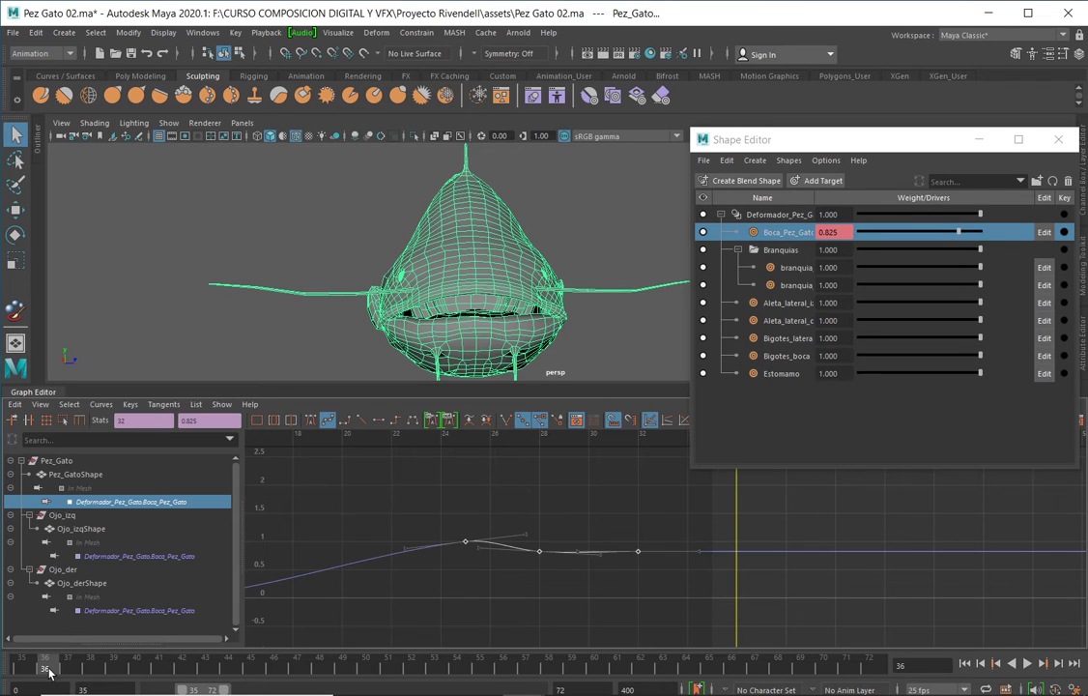
drag(225, 689, 140, 689)
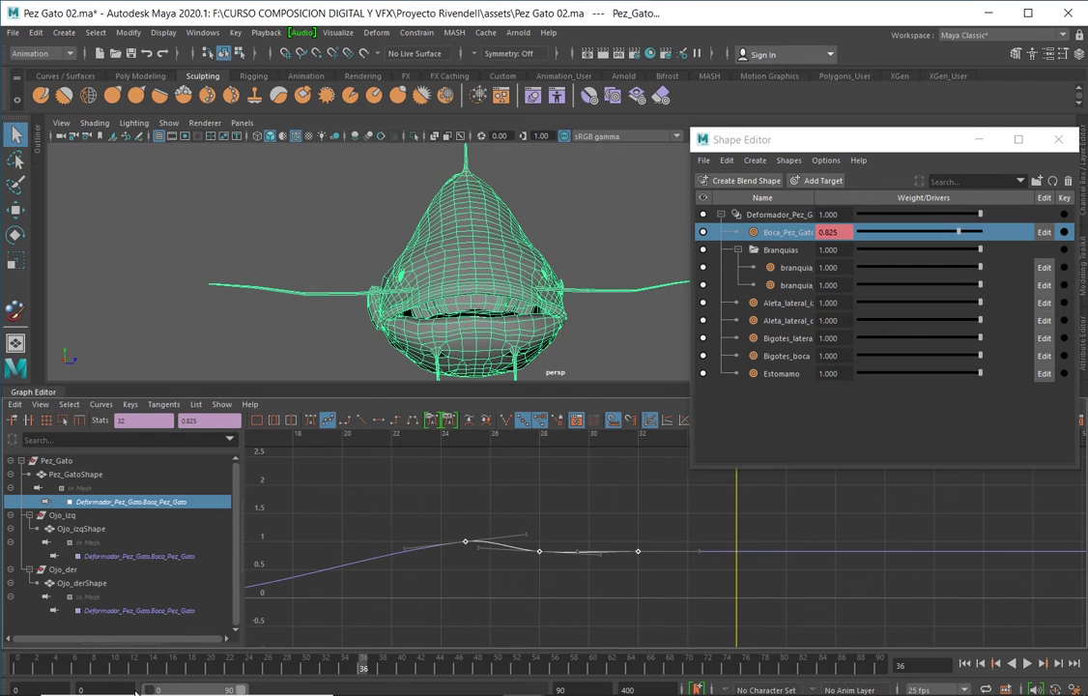
drag(243, 690, 224, 690)
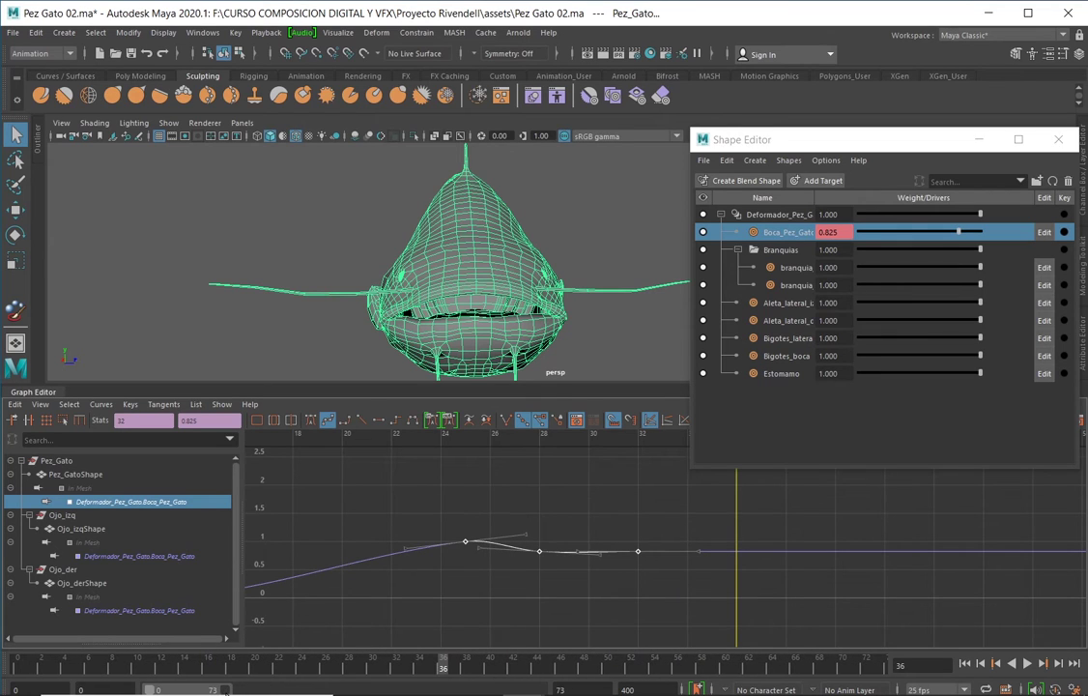
Insert a Boca_Pez_Gato key at frame 36, set its value to 1, and play the animation briefly
right_click(738, 554)
click(752, 556)
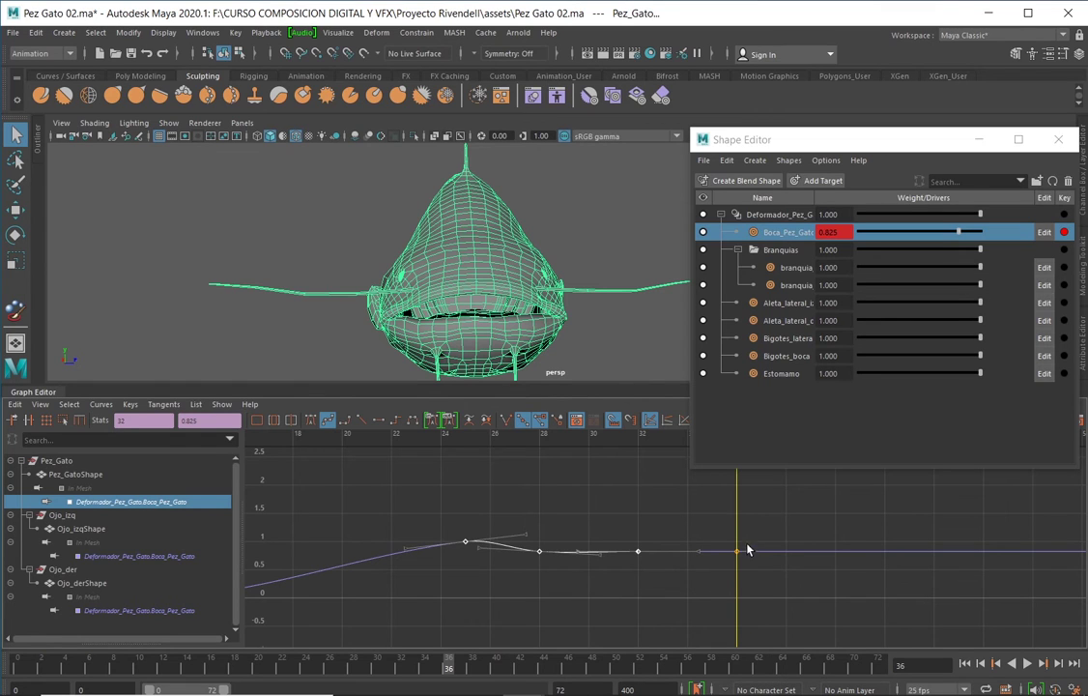
drag(753, 530, 695, 591)
middle_drag(738, 555, 734, 537)
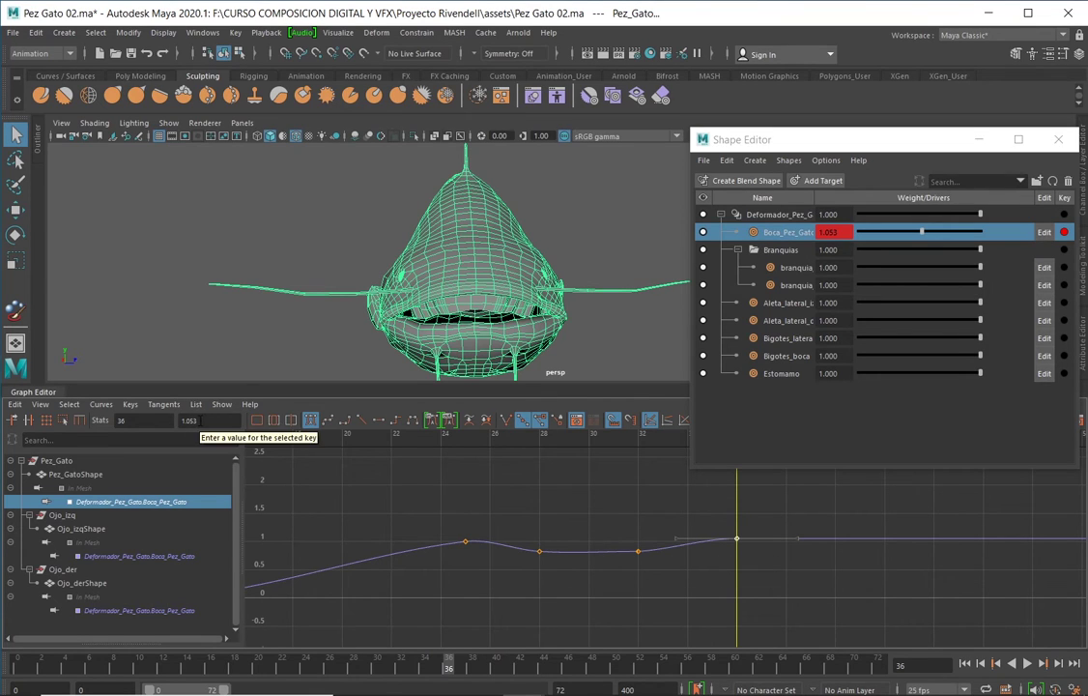
click(189, 421)
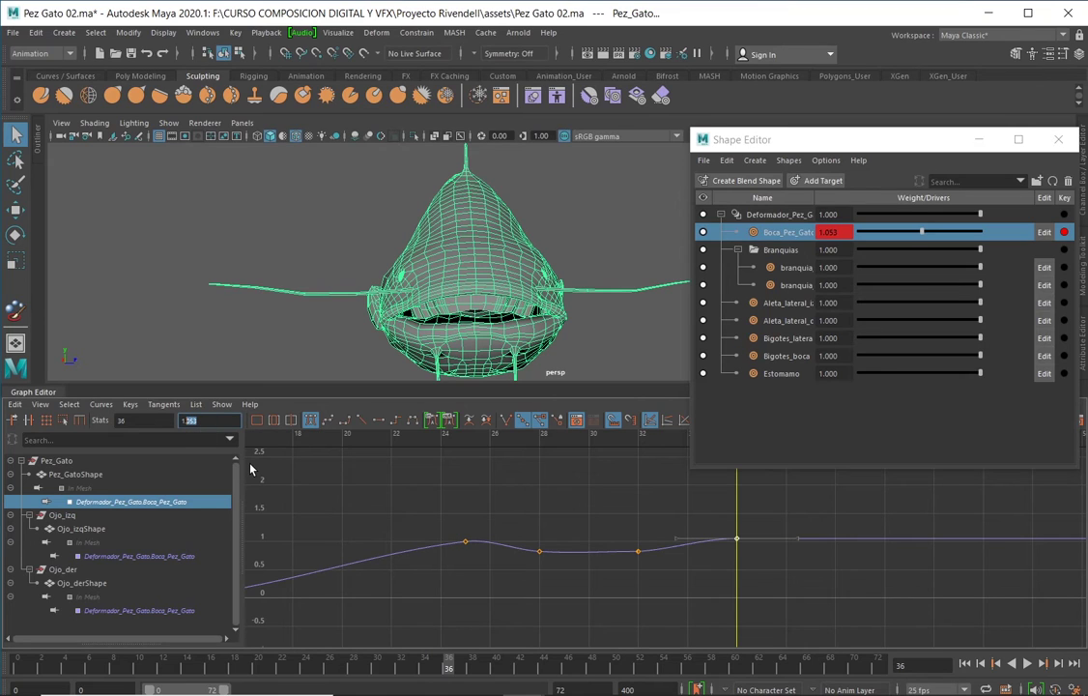
text(1)
key(Return)
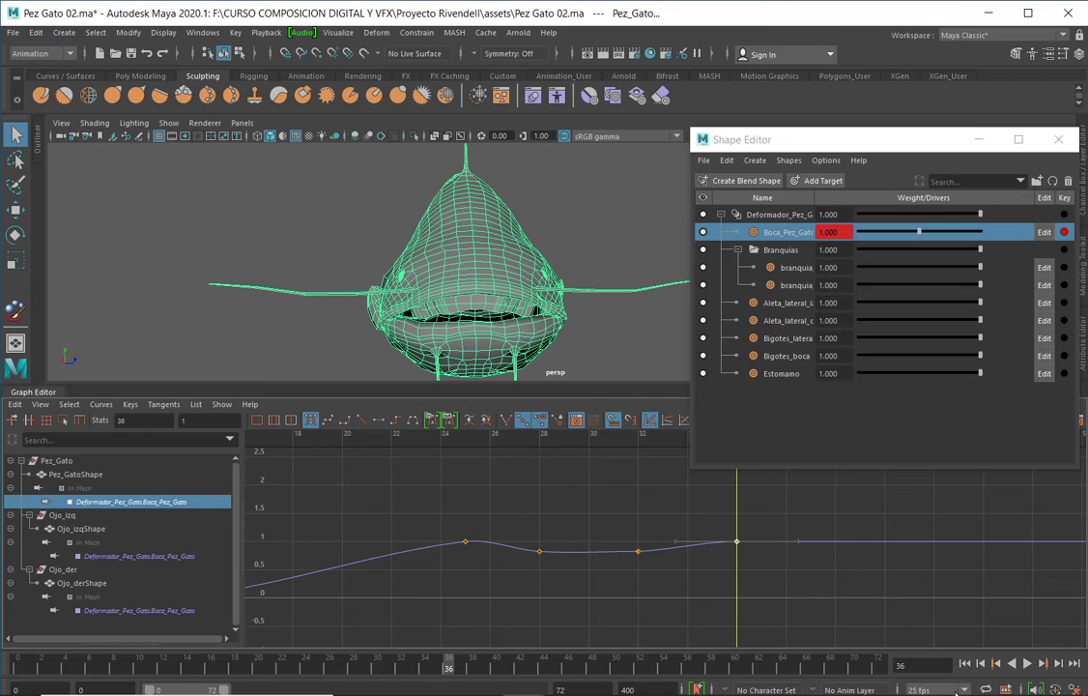
click(1027, 664)
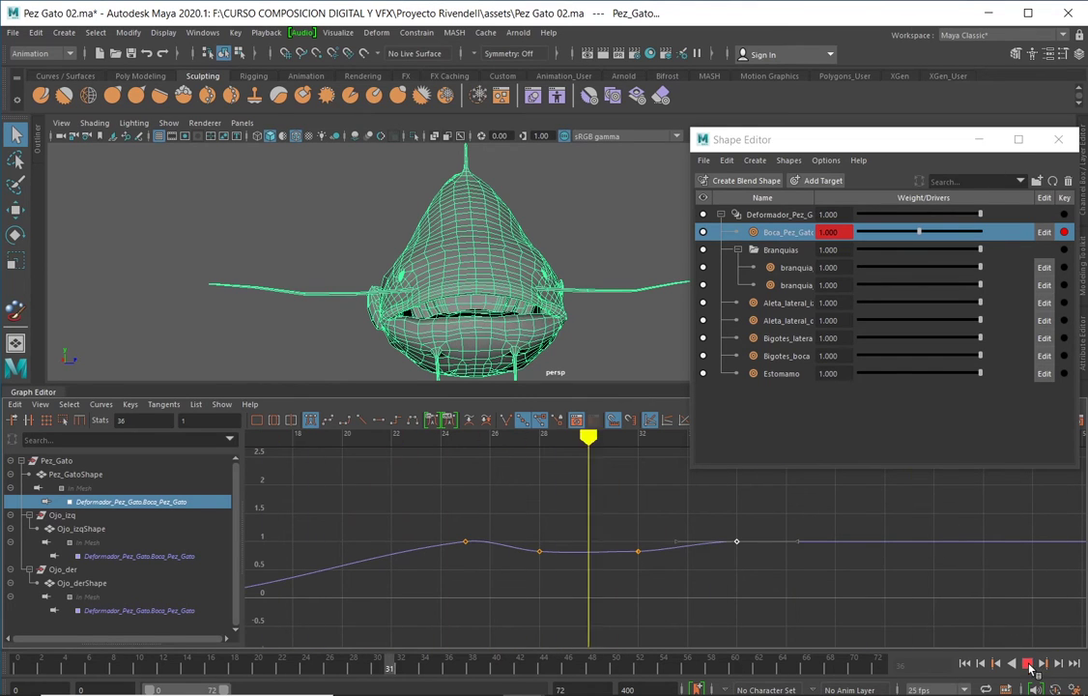
click(1027, 662)
right_click(853, 547)
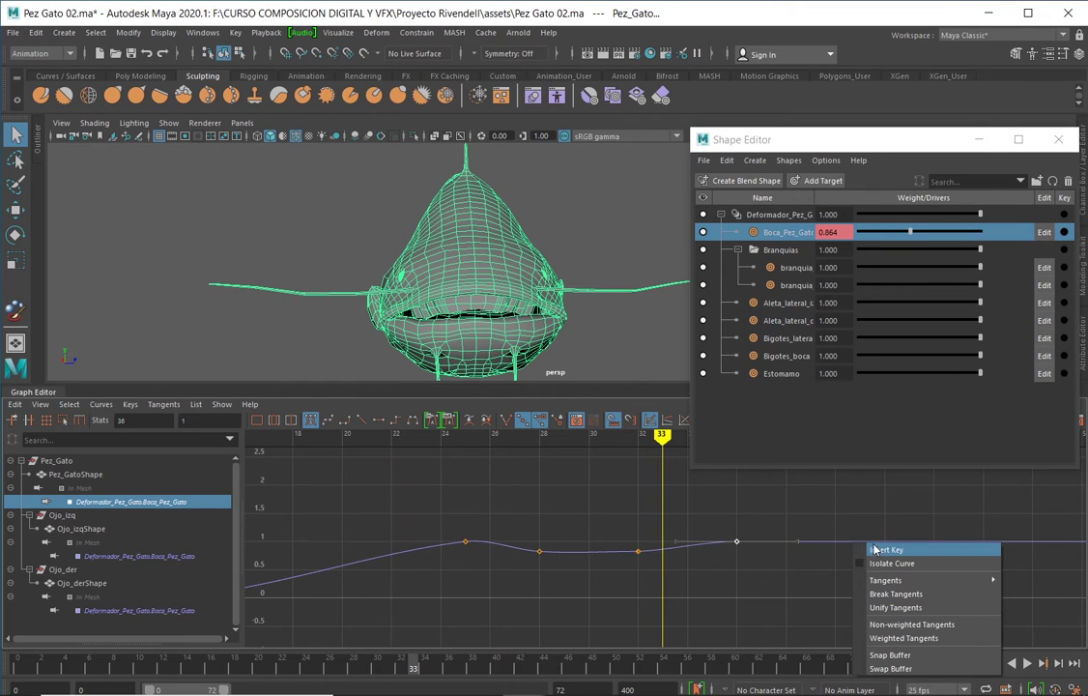
click(879, 549)
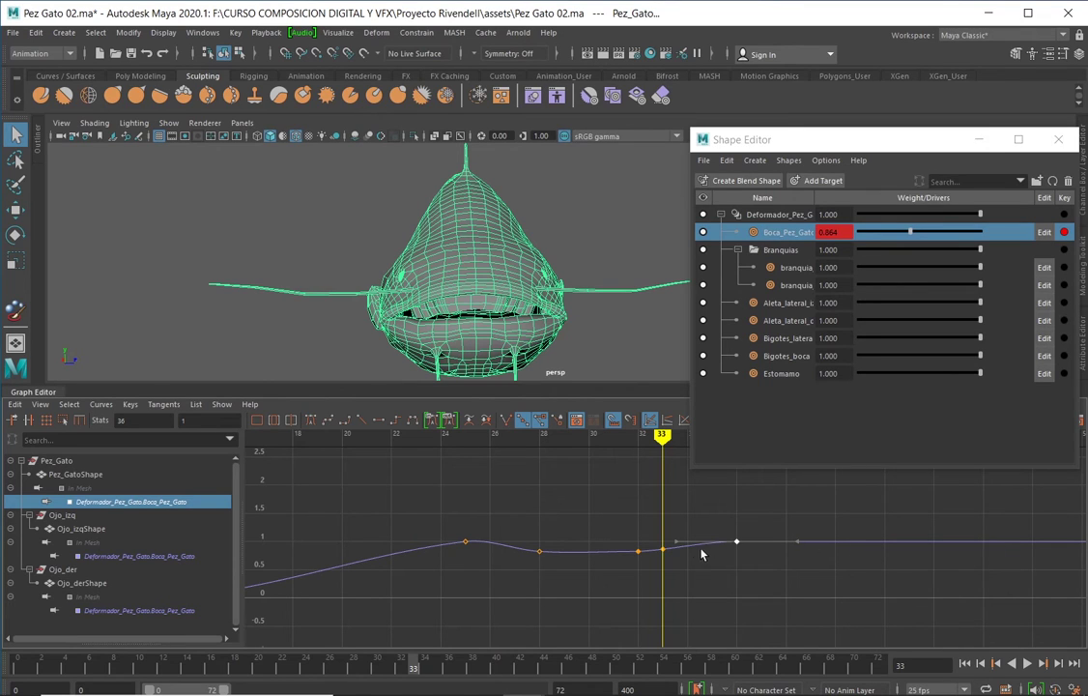
key(Delete)
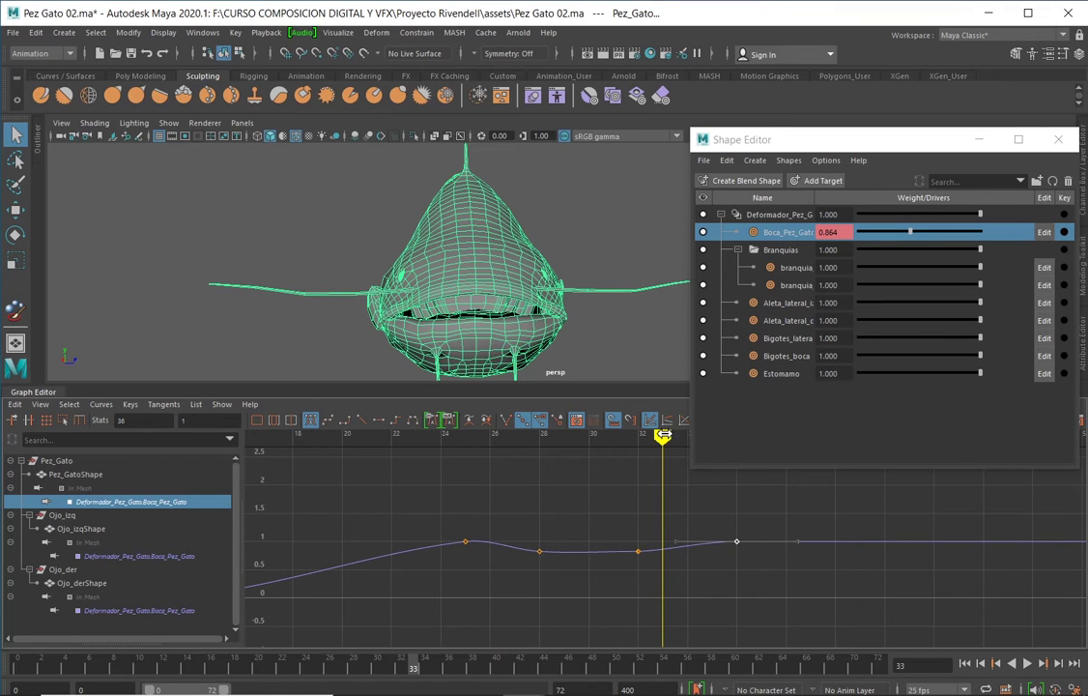
Insert a Boca_Pez_Gato key at frame 41 and select it on the curve
drag(662, 436, 859, 445)
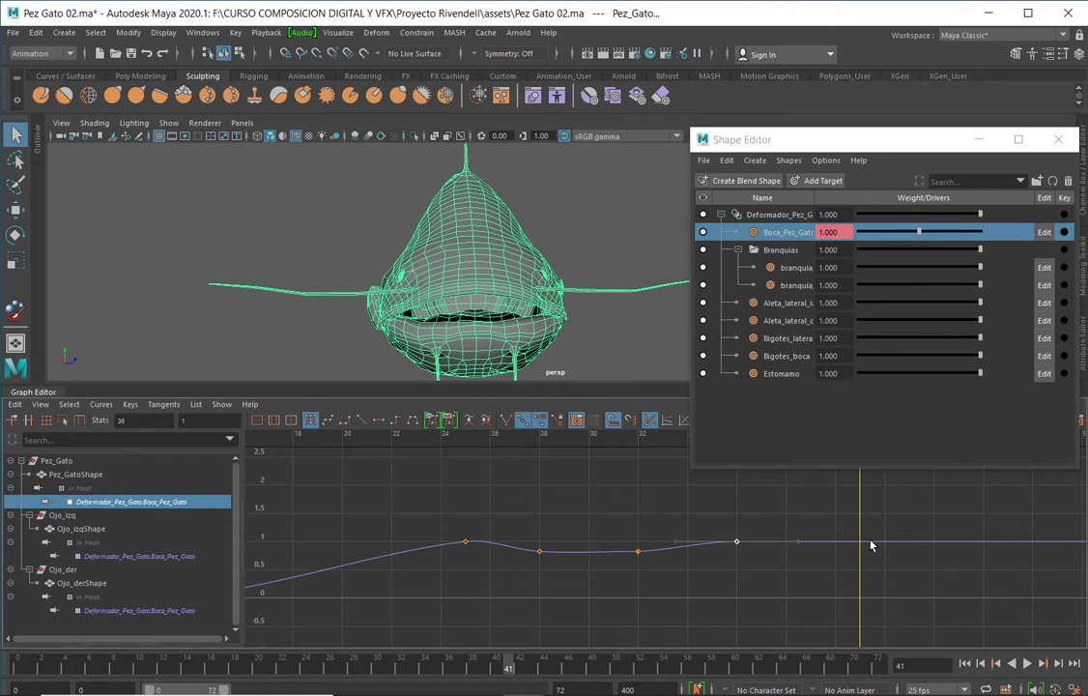
right_click(859, 549)
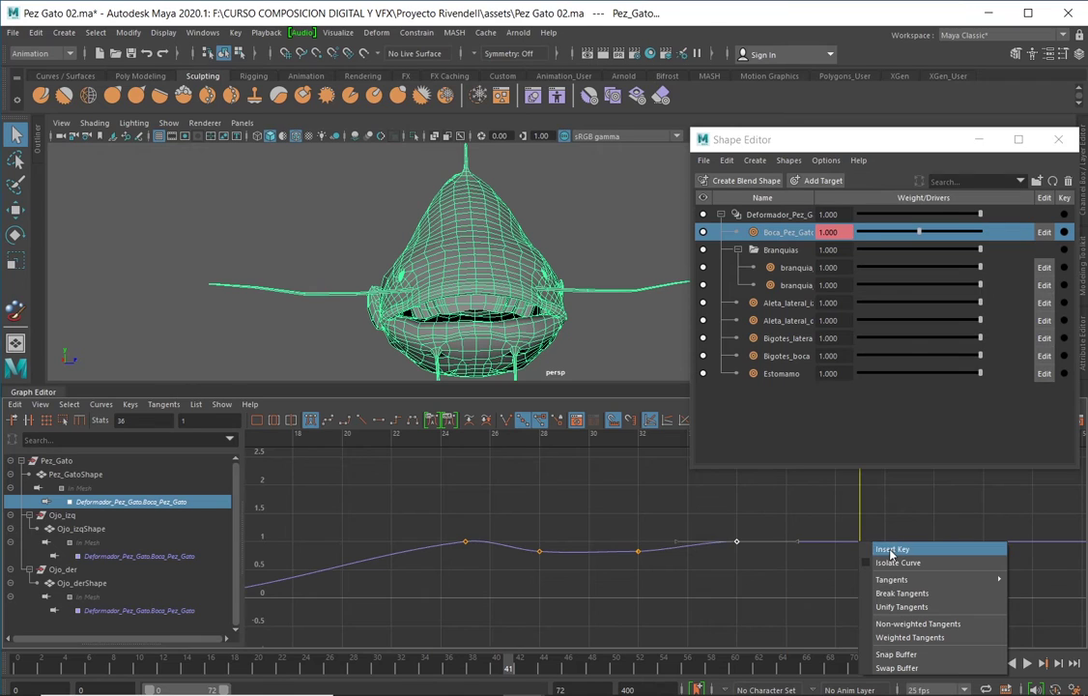
click(887, 551)
drag(846, 555, 846, 555)
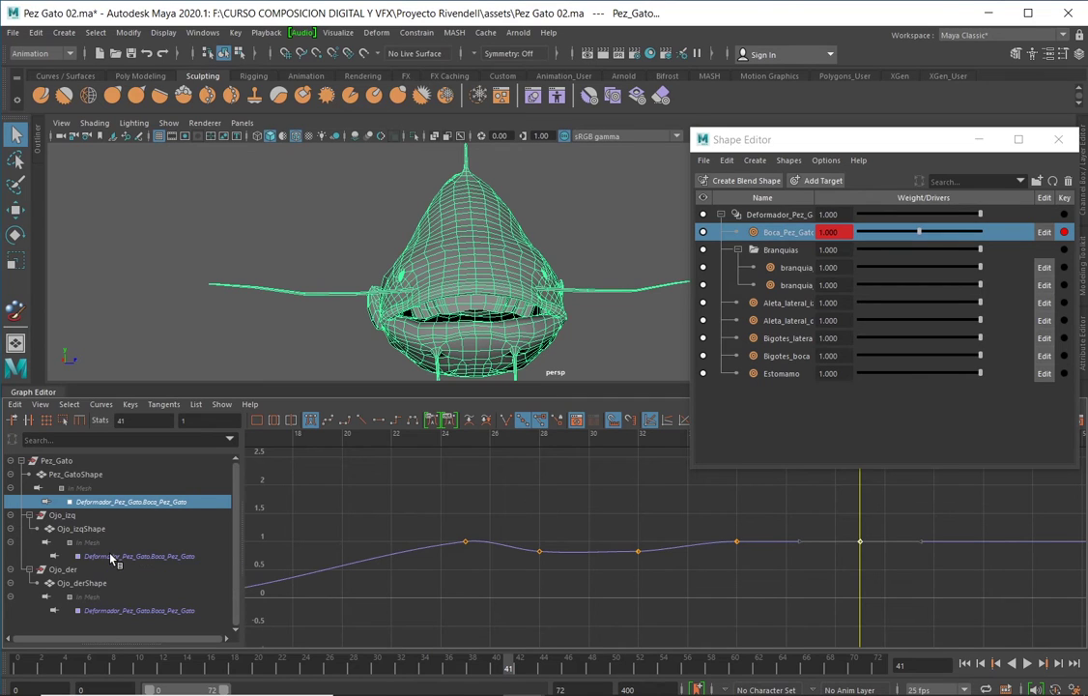
drag(111, 559, 113, 559)
click(36, 35)
mouse_move(122, 214)
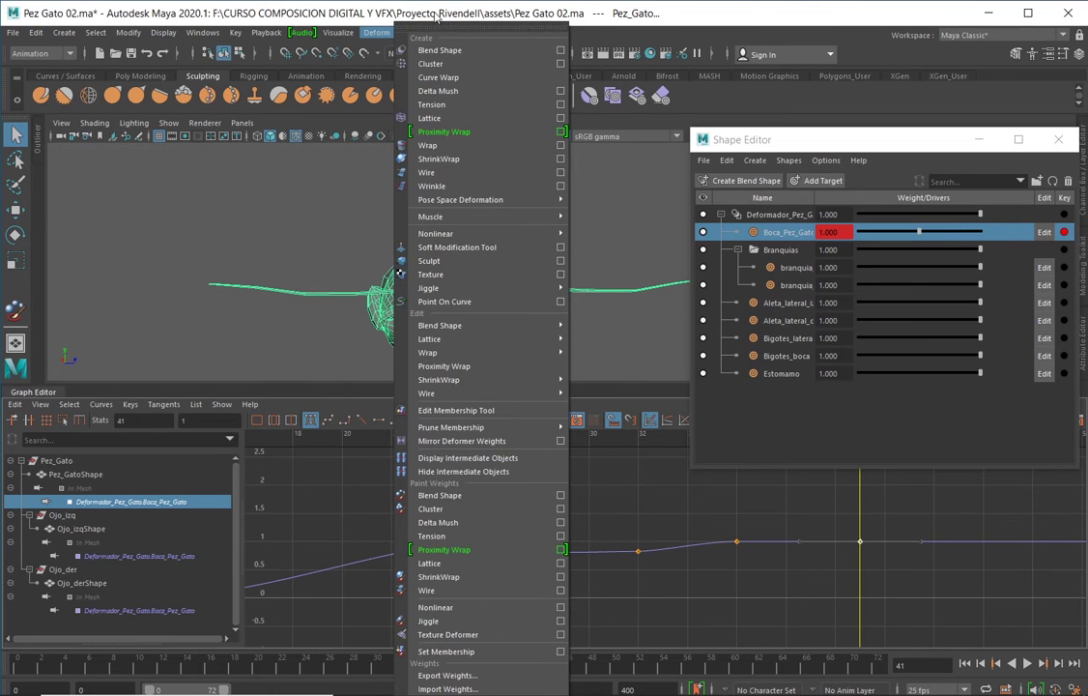
click(428, 287)
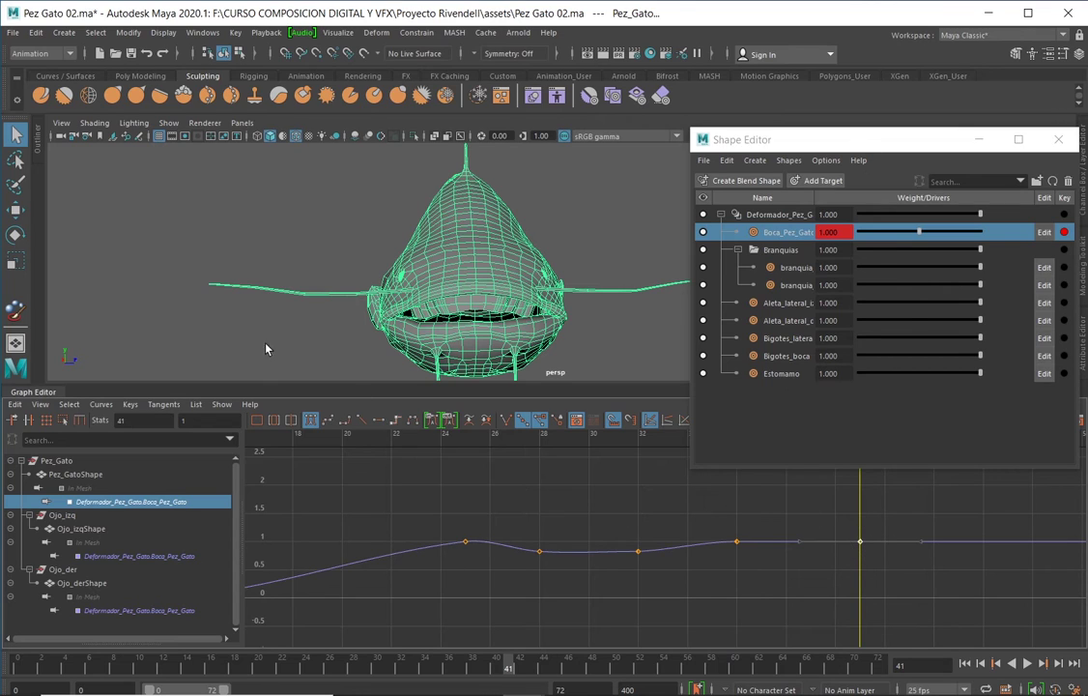
Set the frame 41 key's value to 0 and play the animation while viewing the fish from a three-quarter angle
click(219, 425)
text(0)
key(Return)
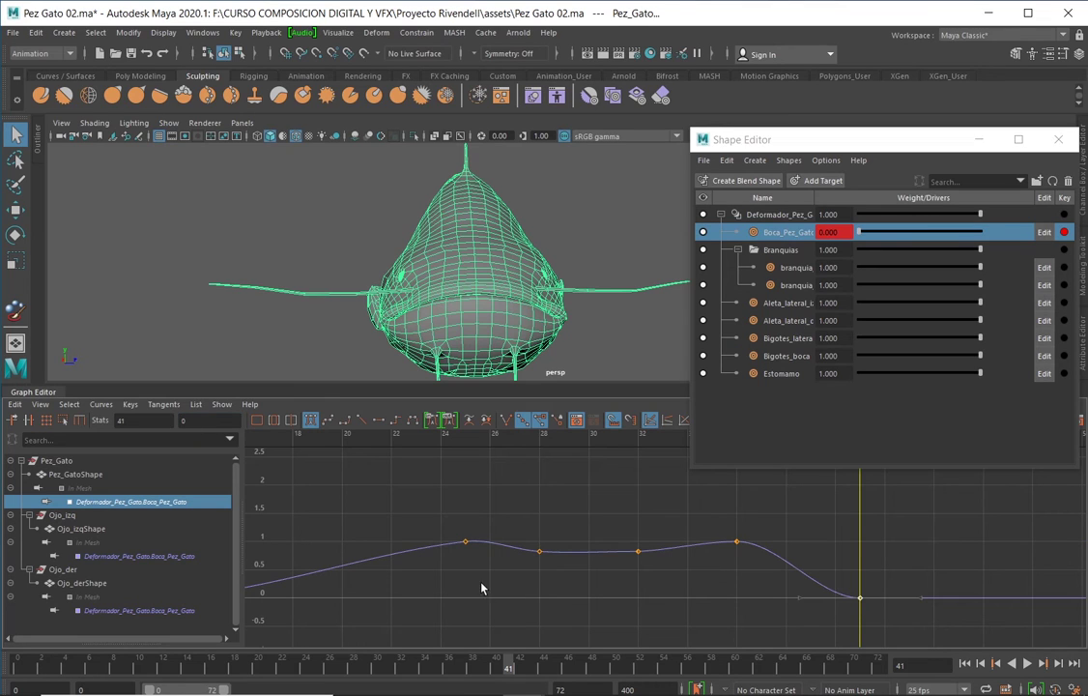
click(1027, 663)
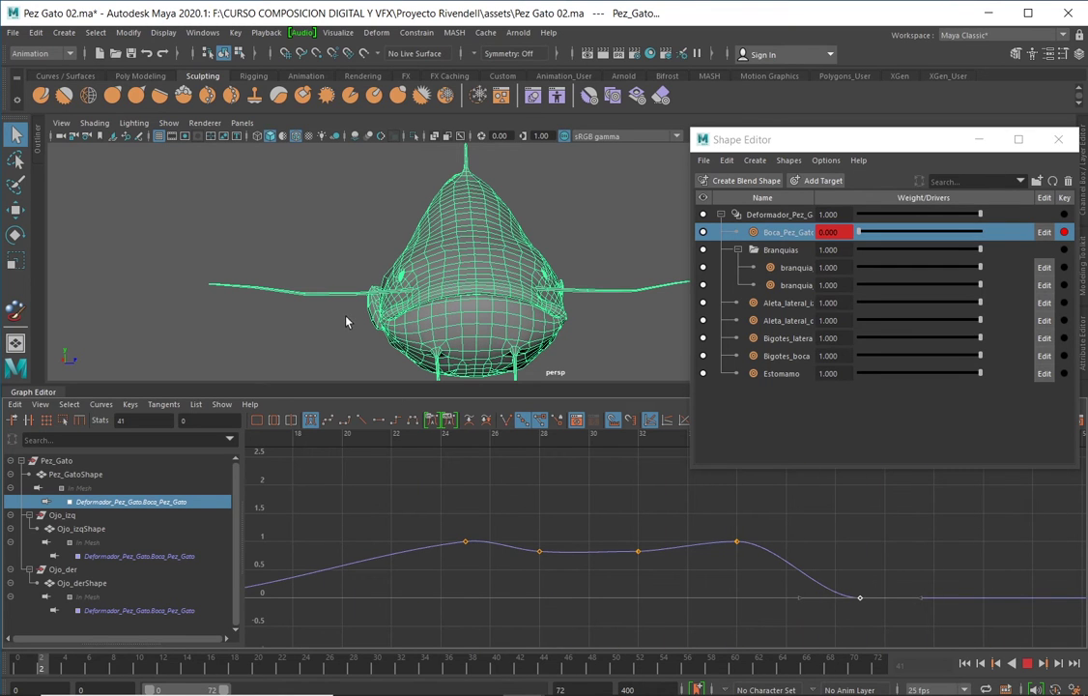
alt+drag(486, 284, 432, 287)
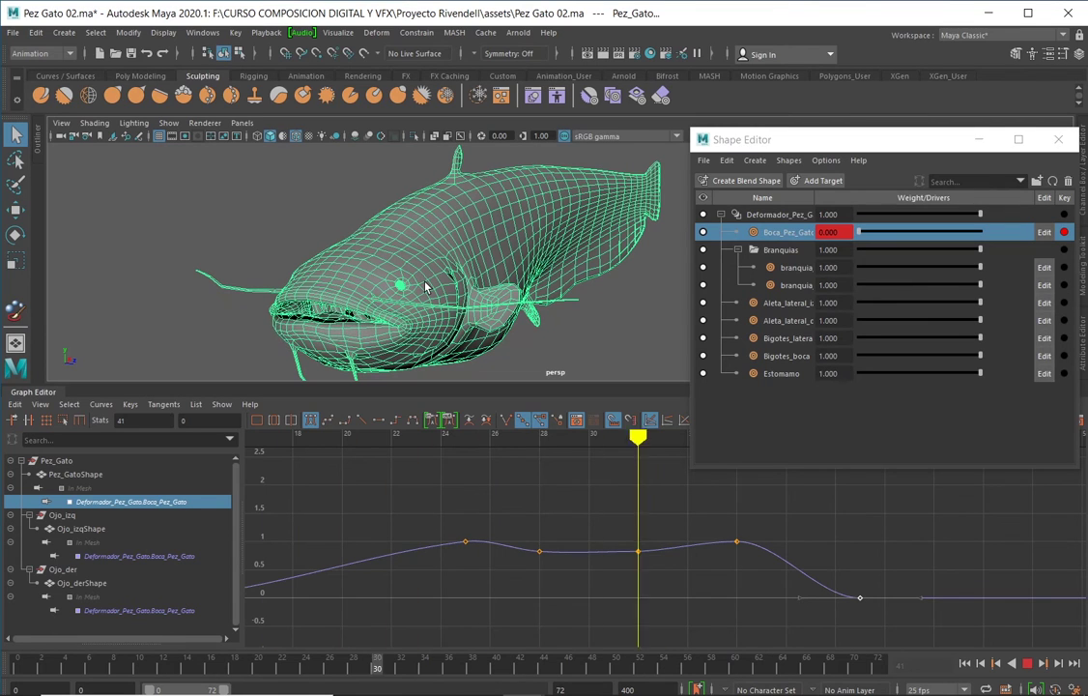
Stop playback and examine the open mouth and gills at frame 36 from the front and from the side
mouse_move(649, 688)
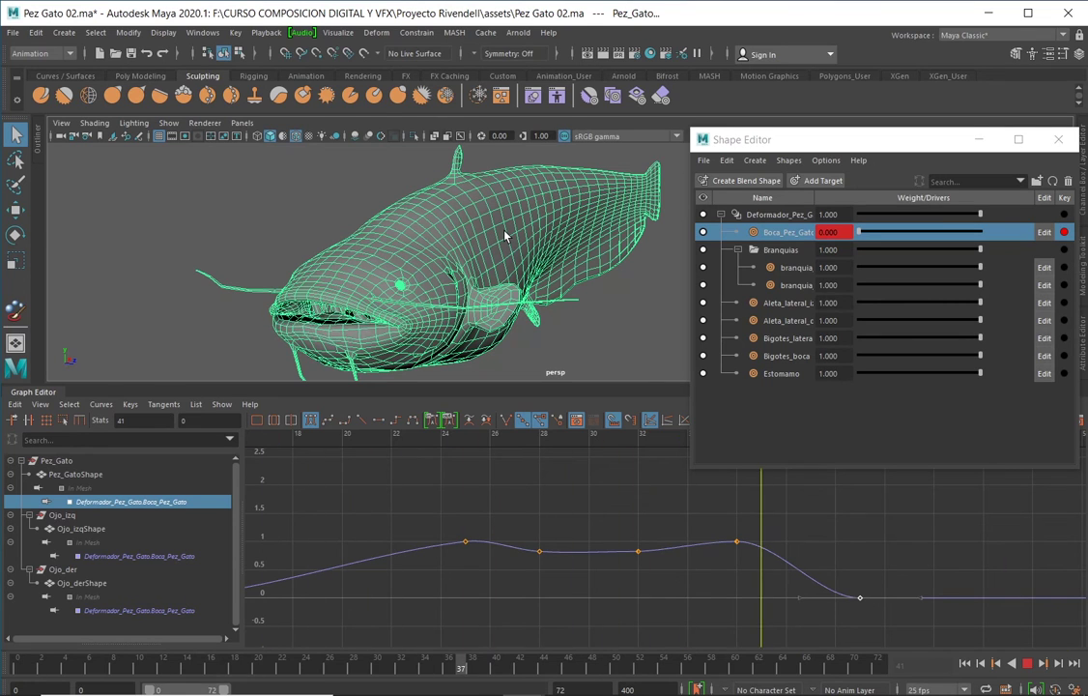
click(1029, 663)
alt+drag(352, 232, 266, 208)
alt+drag(352, 252, 322, 246)
alt+drag(393, 216, 364, 245)
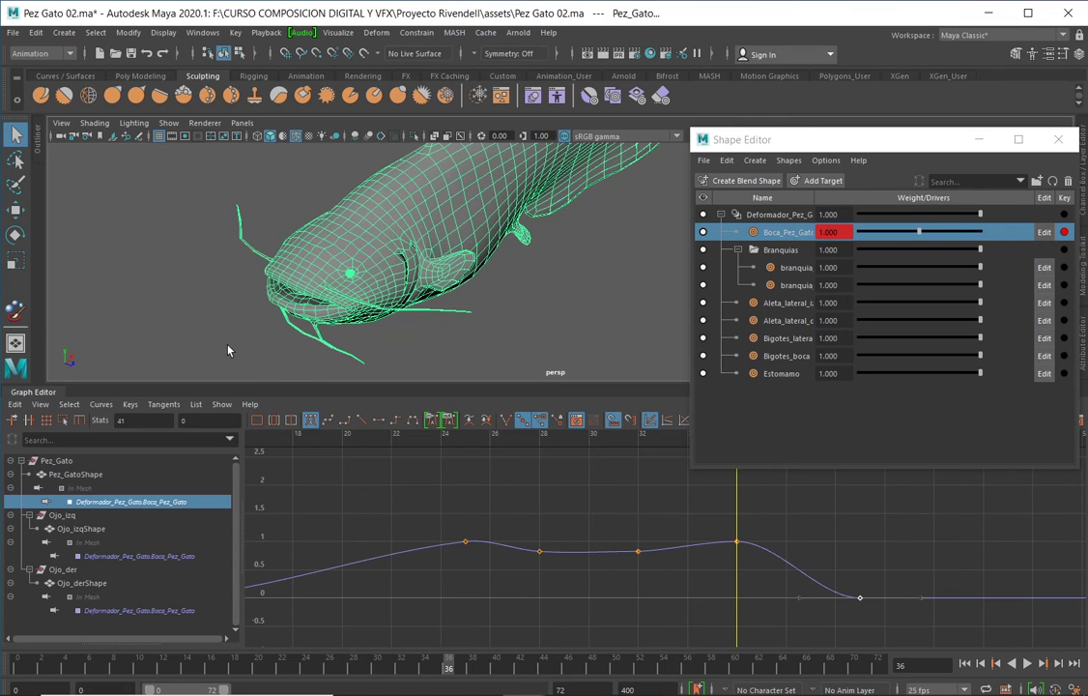
alt+drag(430, 295, 359, 237)
alt+middle_drag(390, 232, 422, 276)
alt+drag(422, 276, 468, 290)
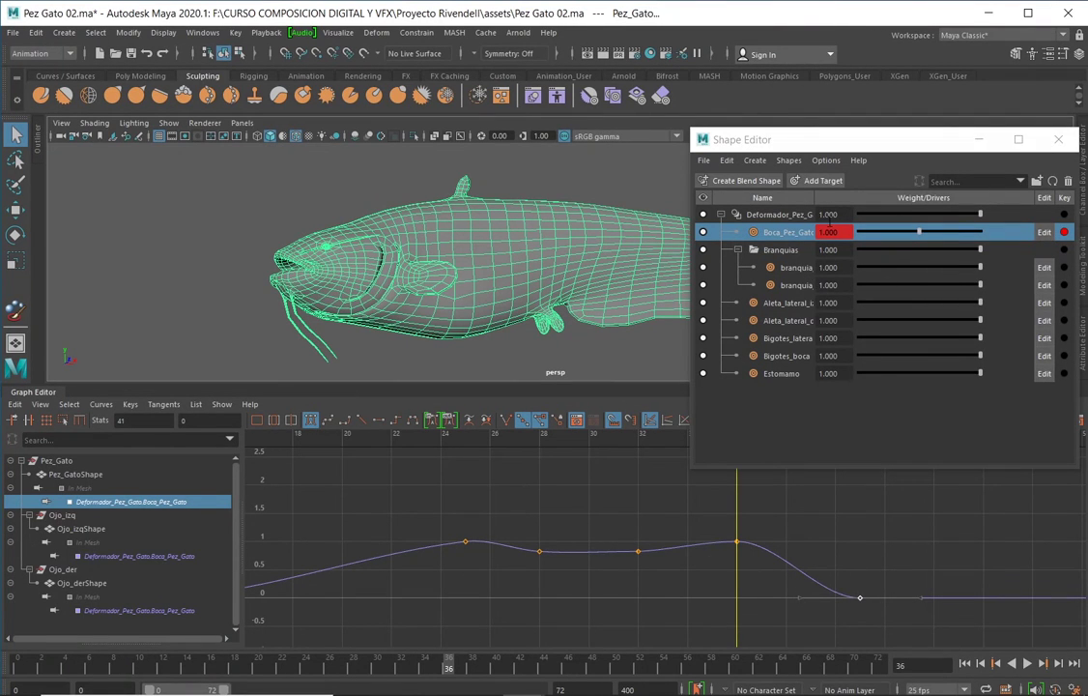
Widen the Shape Editor's Name column, go to frame 2, and set the branquia_izq and branquia_der weights to 0
drag(815, 197, 851, 196)
click(796, 271)
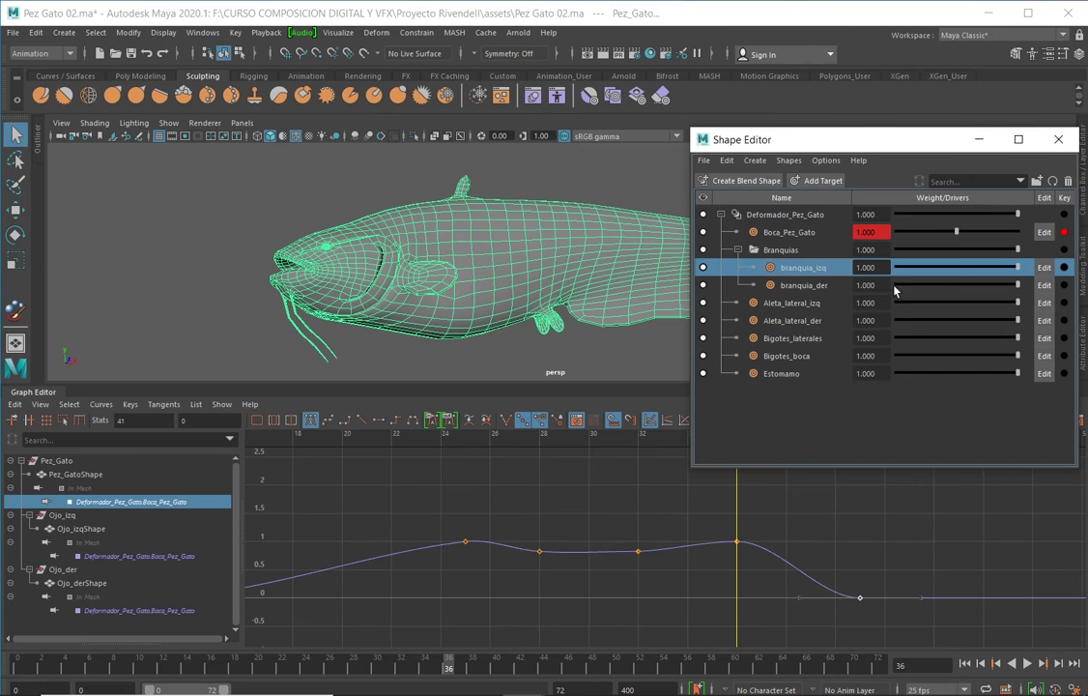
click(39, 663)
key(alt+v)
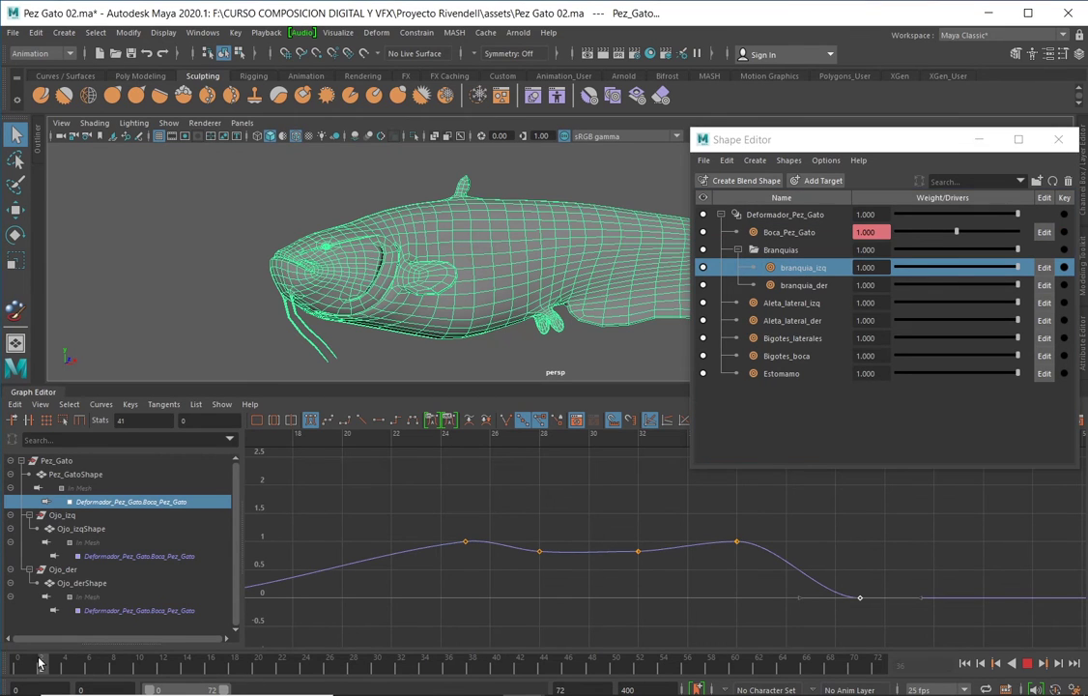
key(alt+v)
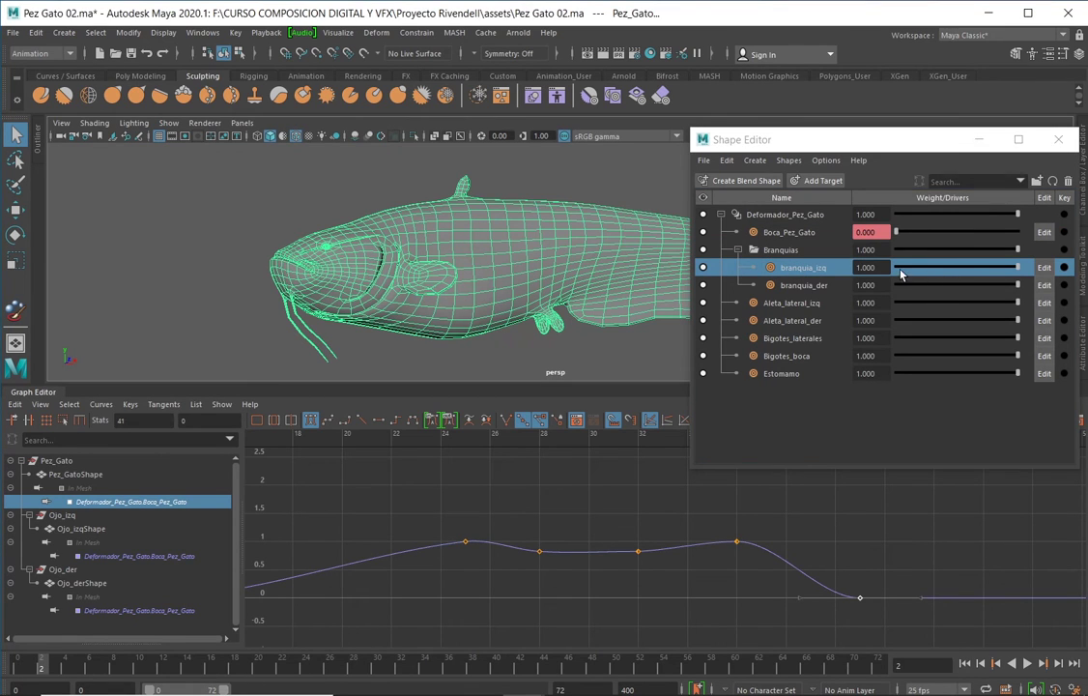
alt+drag(478, 311, 580, 333)
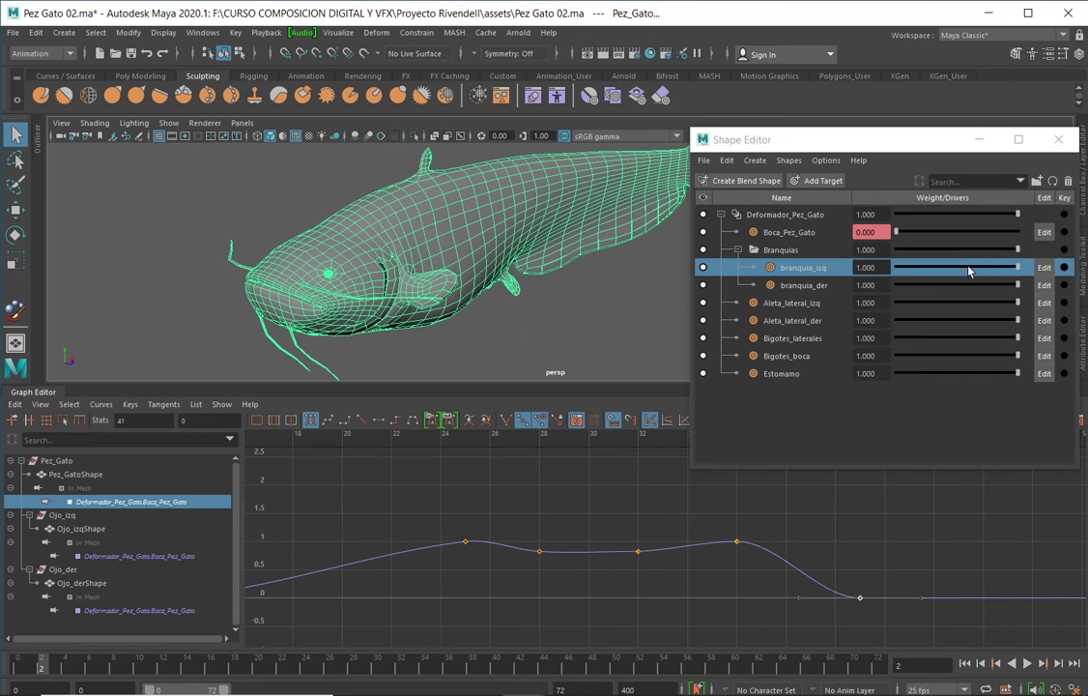
drag(1018, 261, 816, 270)
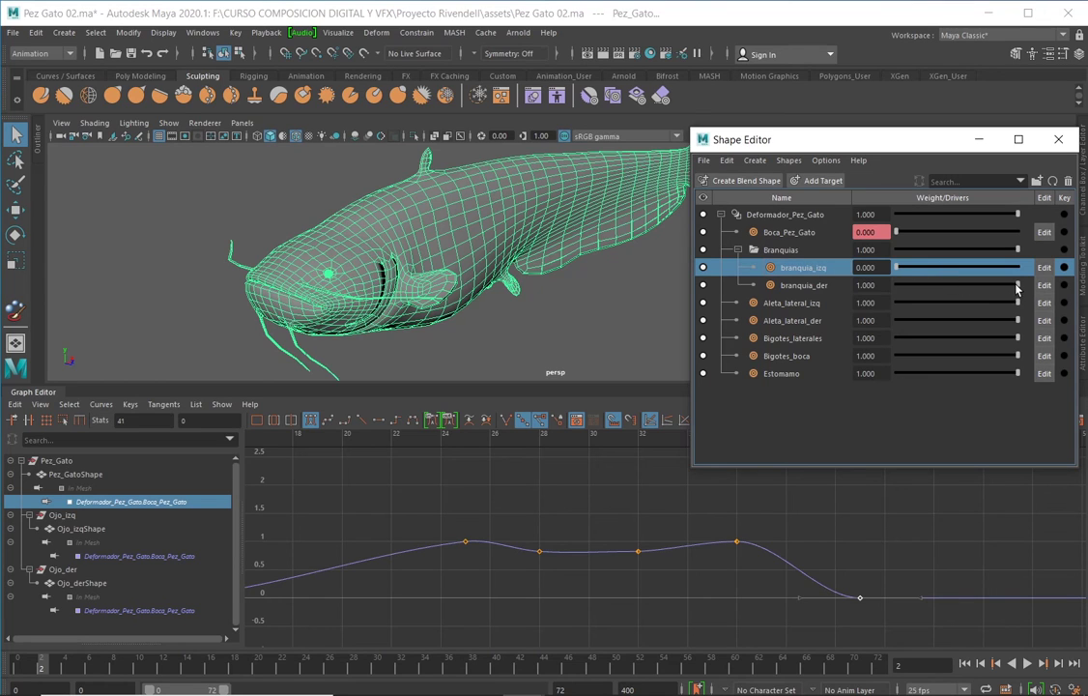
drag(1016, 285, 899, 287)
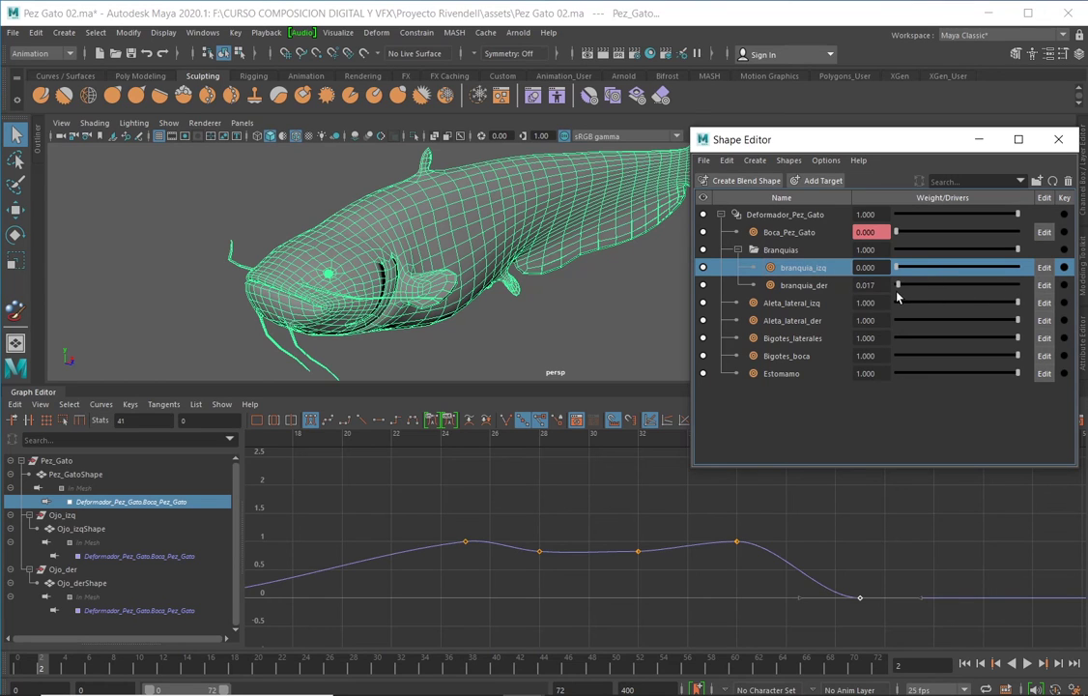
Try keying branquia_izq and branquia_der at frame 2, undo both keys, and return to frame 0
click(1063, 267)
click(1064, 285)
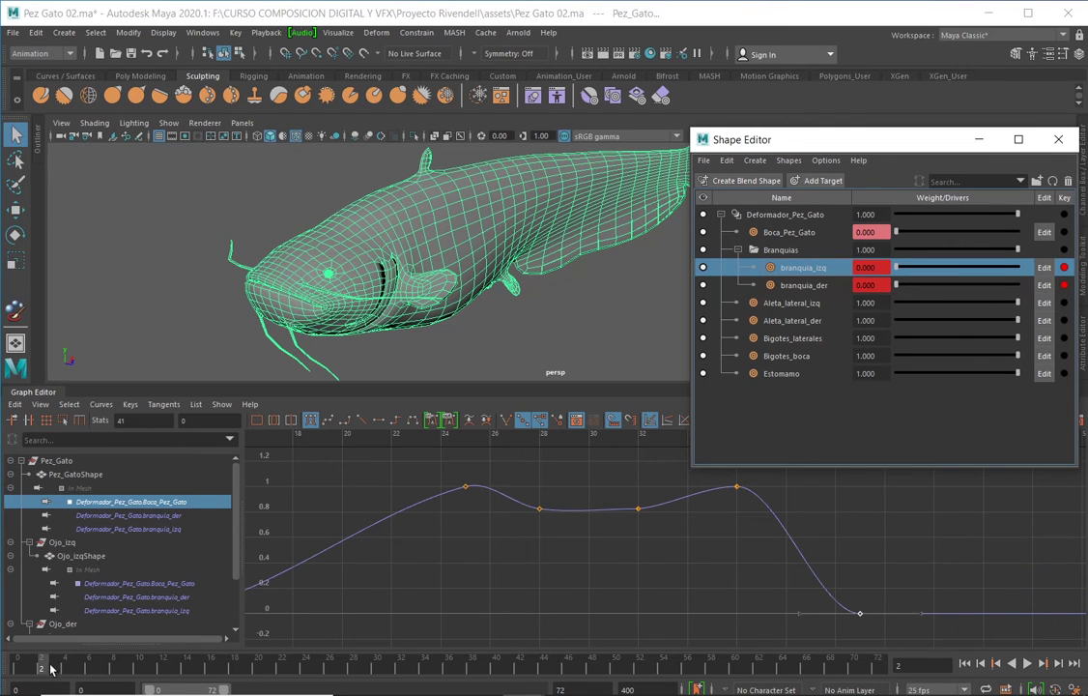
drag(46, 667, 8, 666)
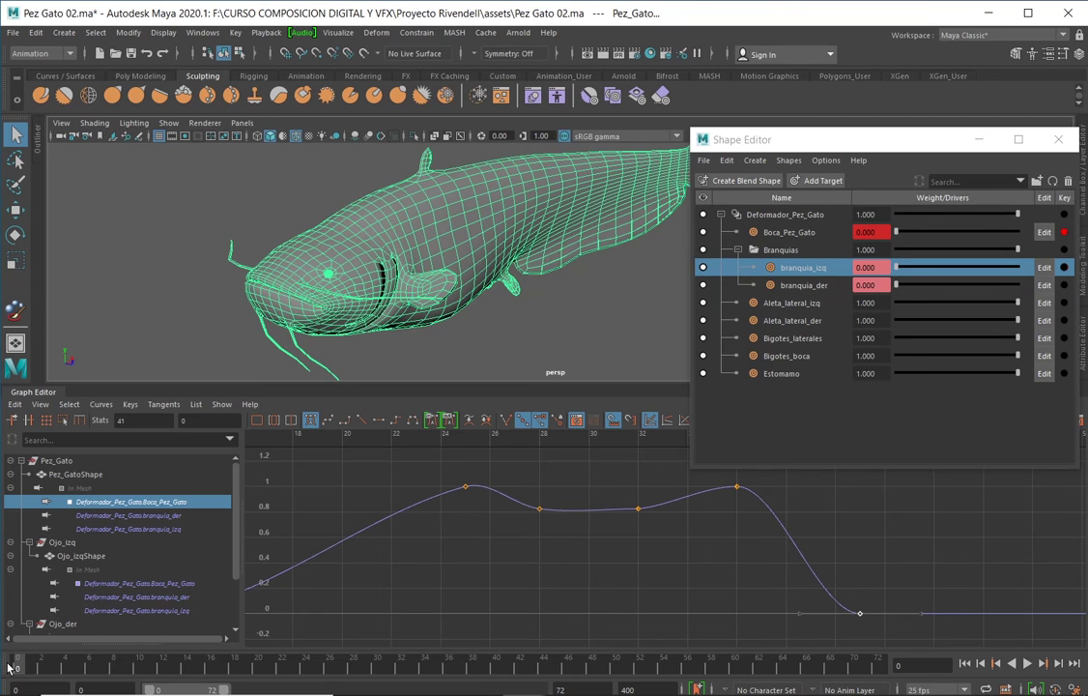
key(alt+period)
key(alt+period)
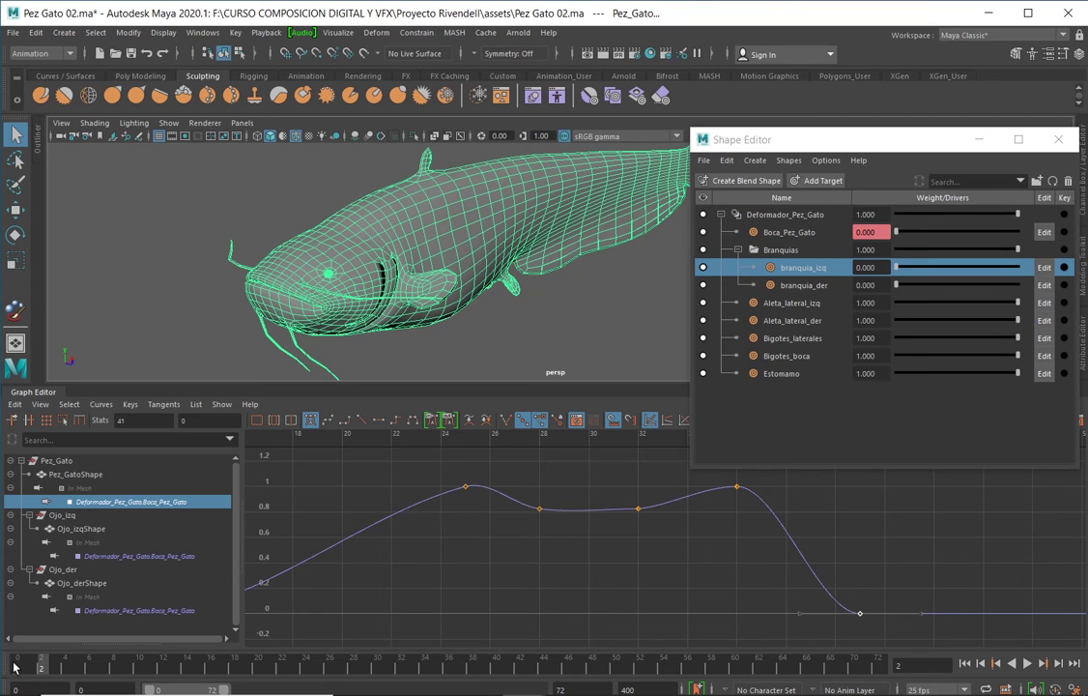
key(alt+v)
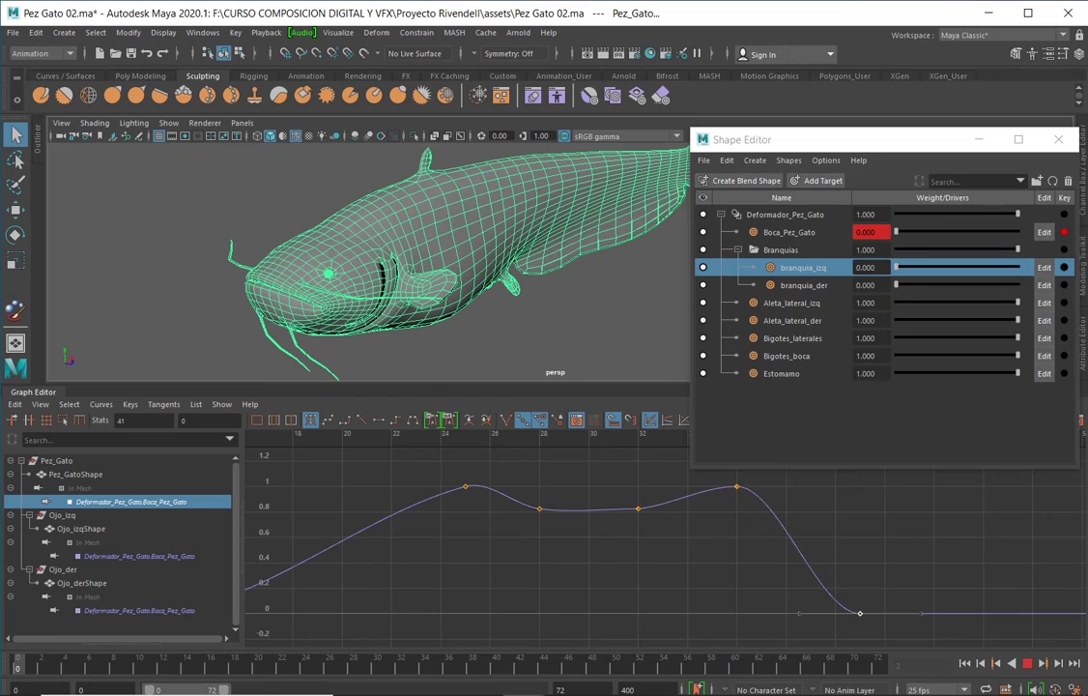
key(alt+v)
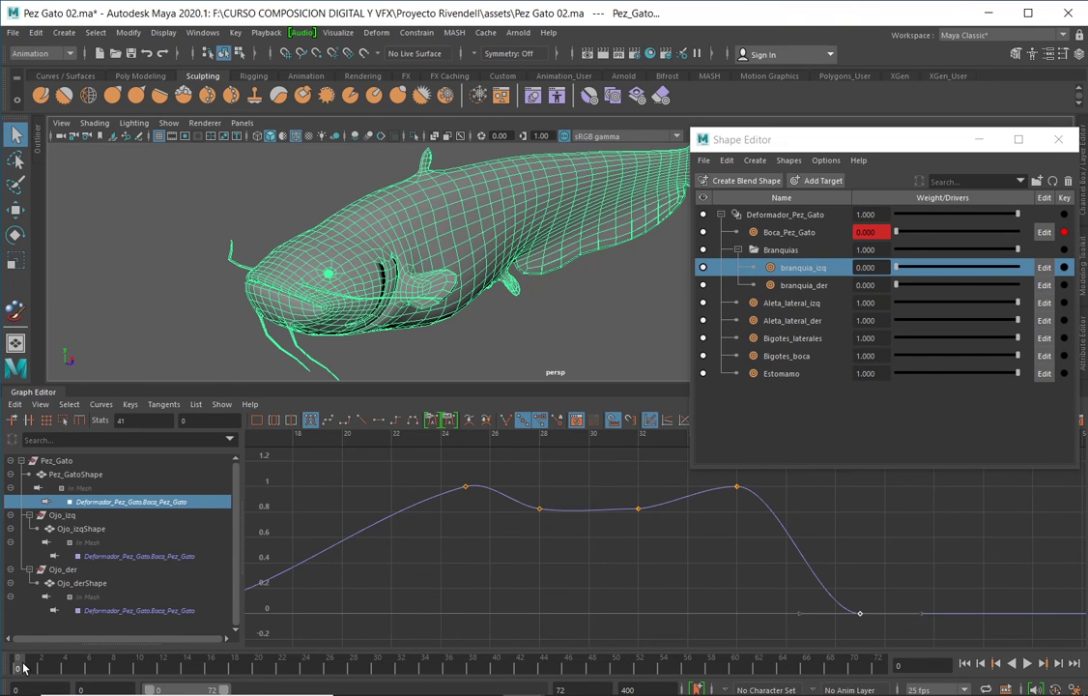
Scrub to frame 25 and key branquia_izq and branquia_der there with a weight of 1
key(alt+v)
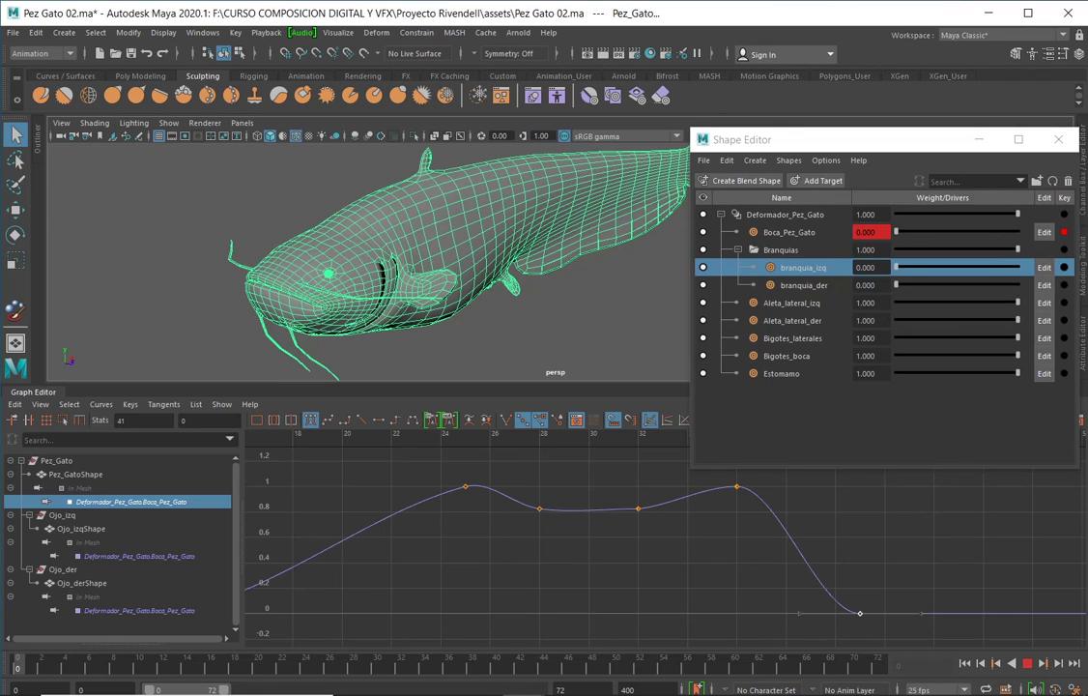
drag(39, 663, 106, 665)
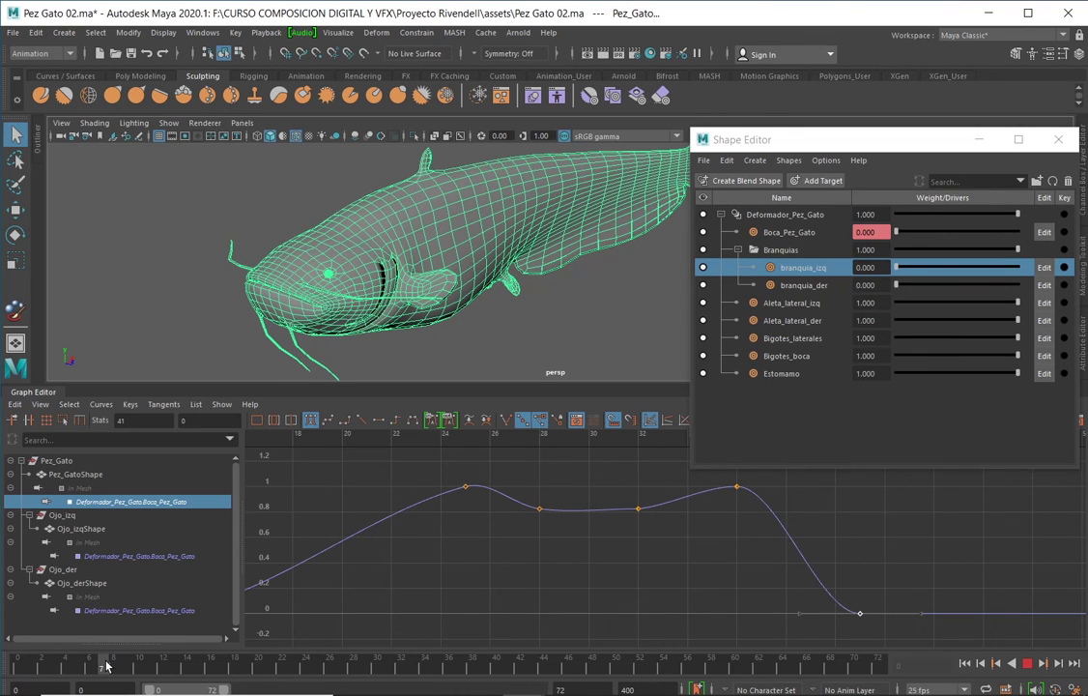
mouse_move(106, 666)
mouse_down()
mouse_move(328, 659)
mouse_move(316, 663)
mouse_up()
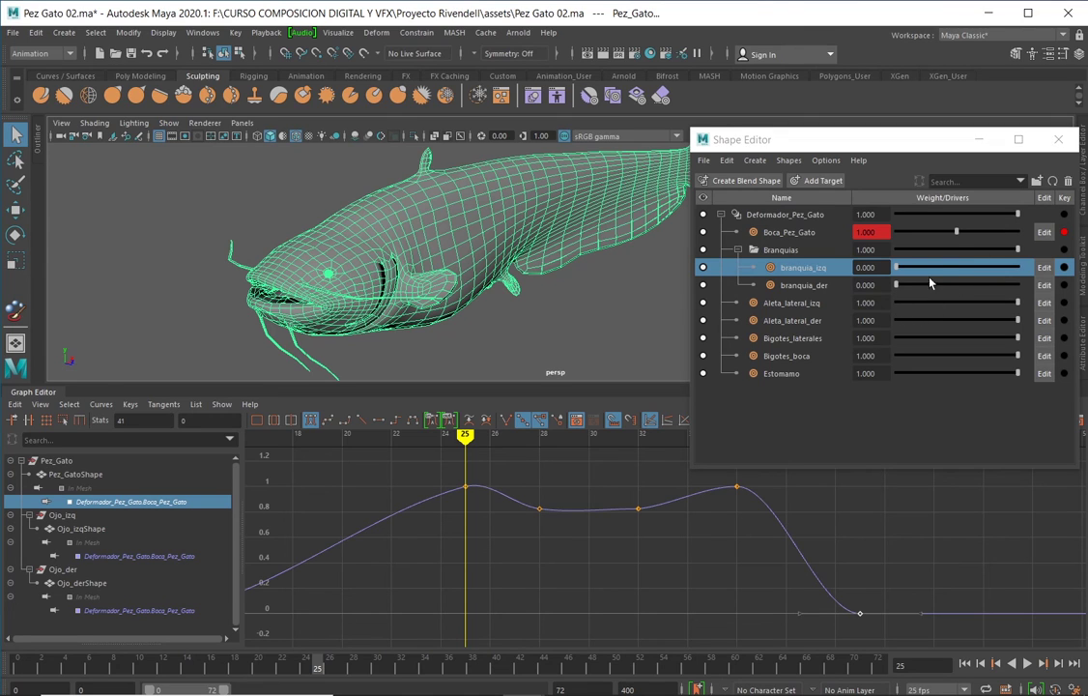
drag(915, 271, 1022, 269)
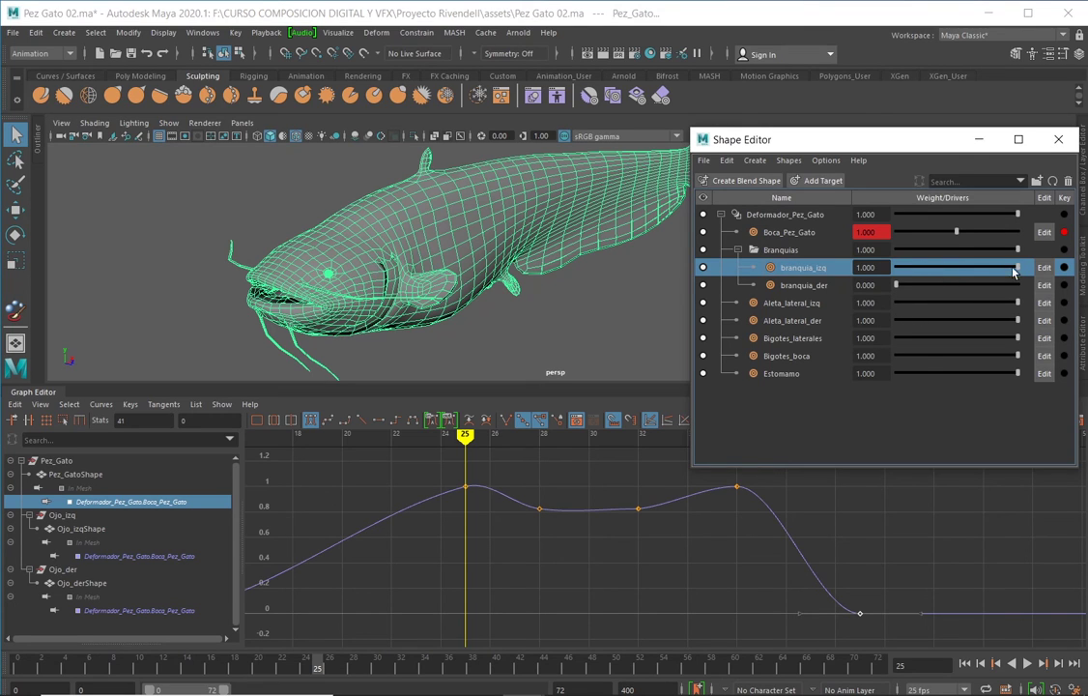
drag(925, 293, 1026, 284)
click(1063, 268)
click(1064, 285)
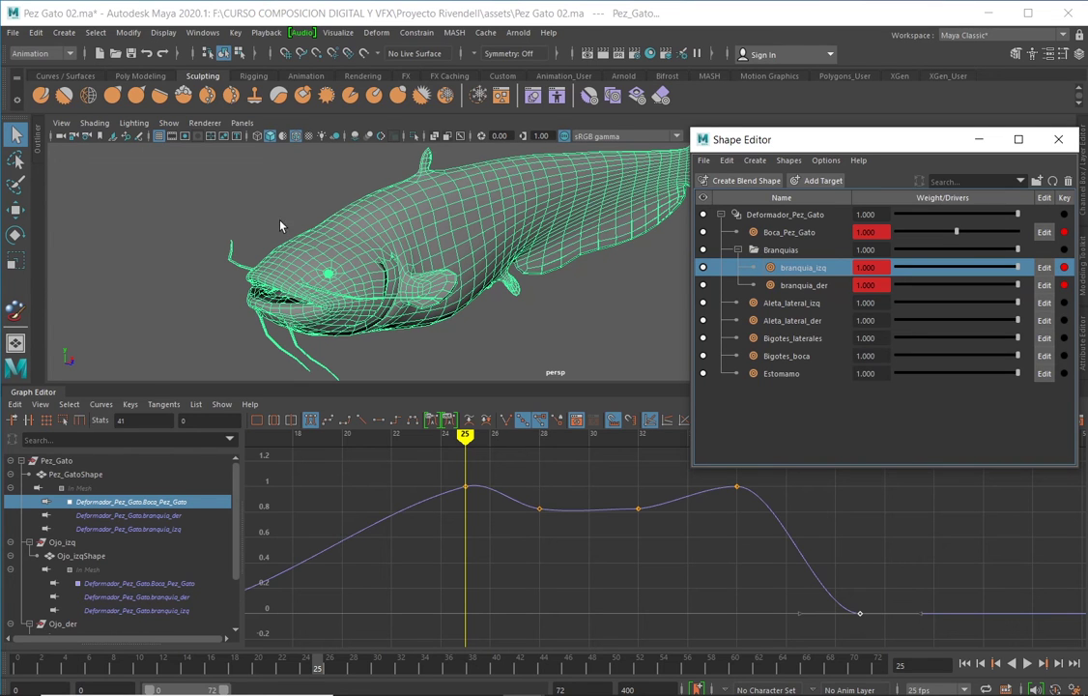
Scrub back to frame 0 and key branquia_izq and branquia_der there with a weight of 0
alt+drag(285, 223, 265, 236)
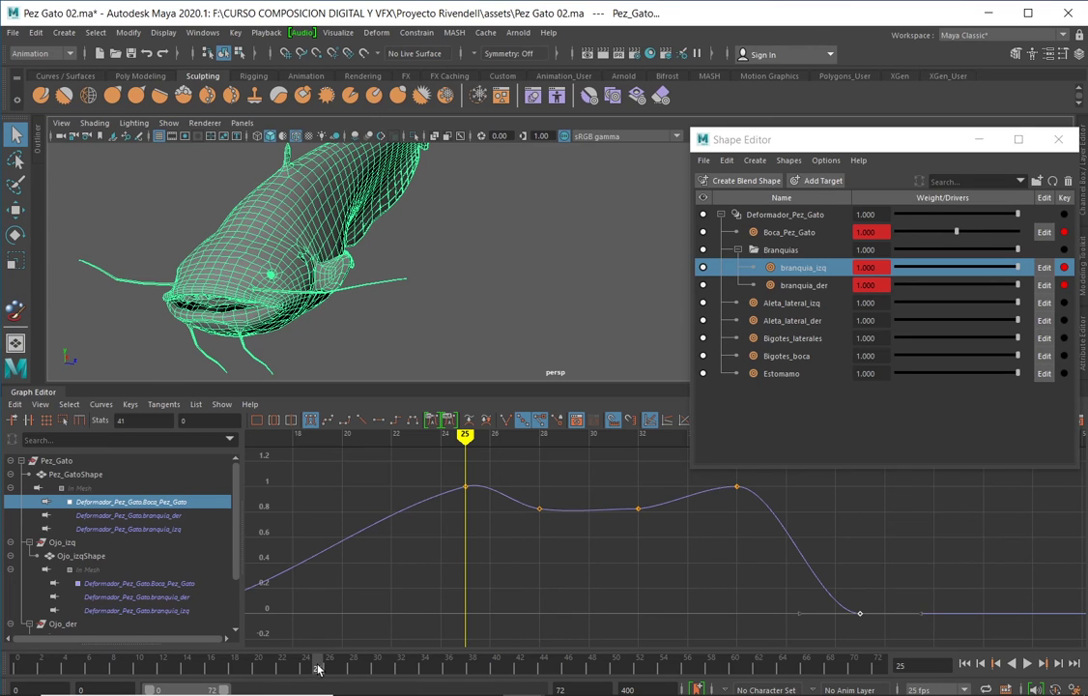
mouse_move(318, 669)
mouse_down()
mouse_move(170, 668)
mouse_move(255, 669)
mouse_move(133, 684)
mouse_up()
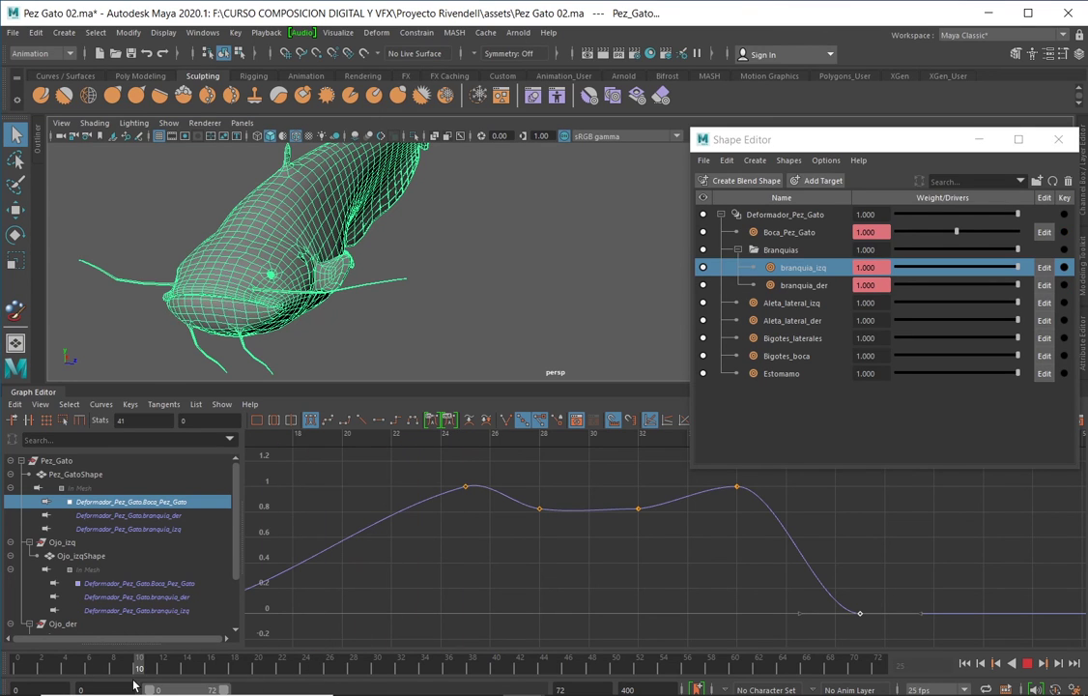
key(Escape)
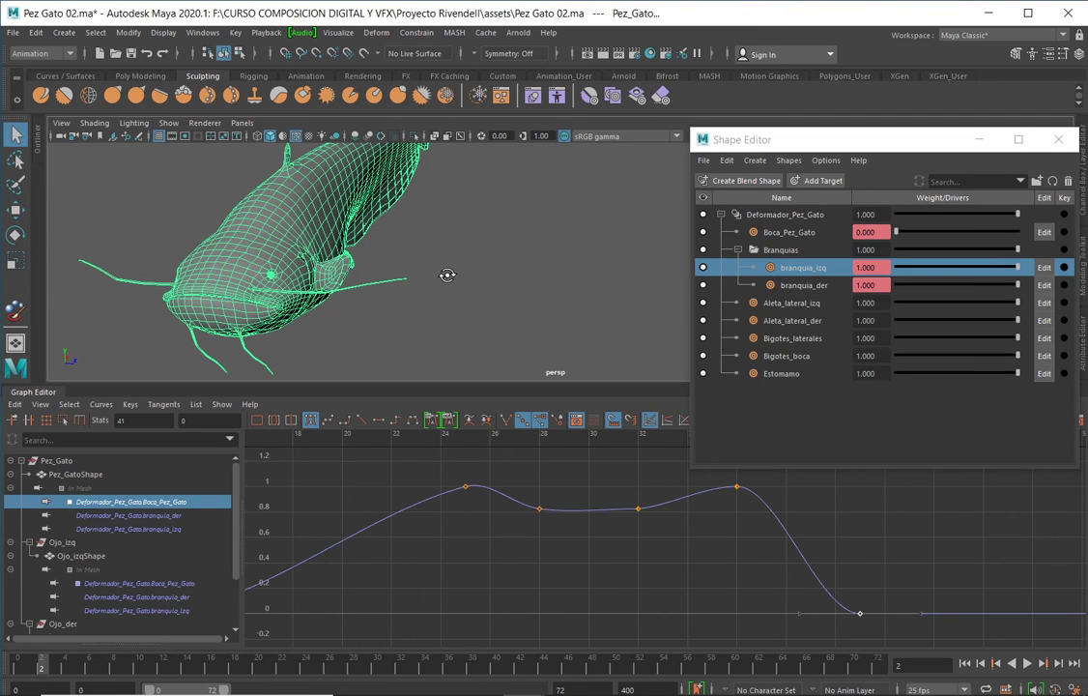
alt+drag(446, 276, 378, 250)
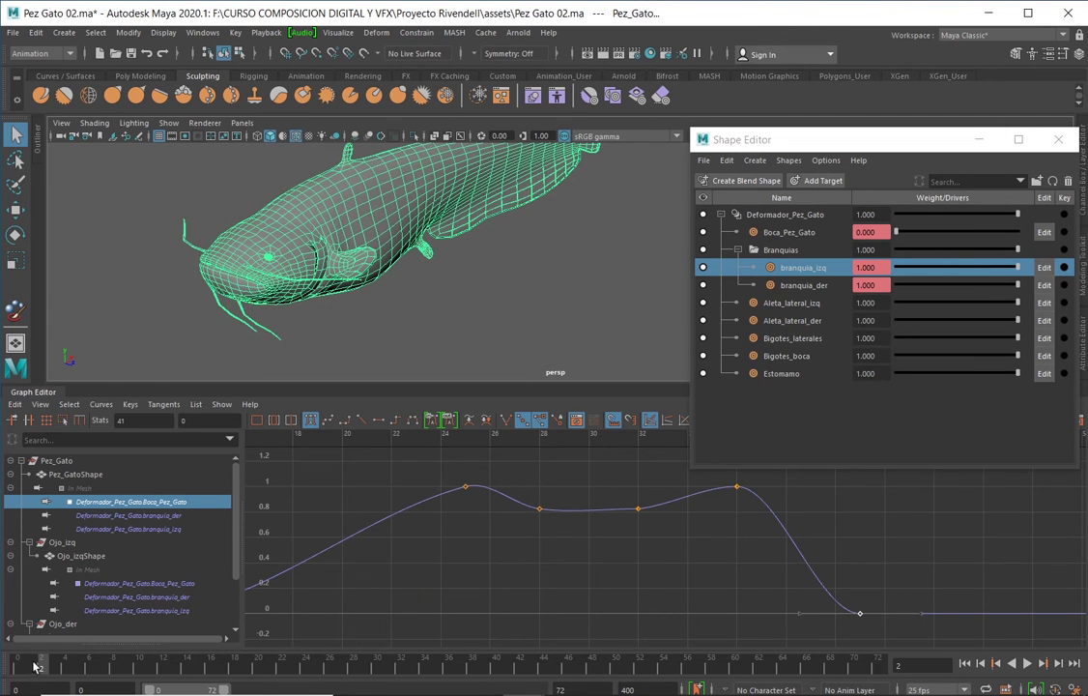
key(alt+v)
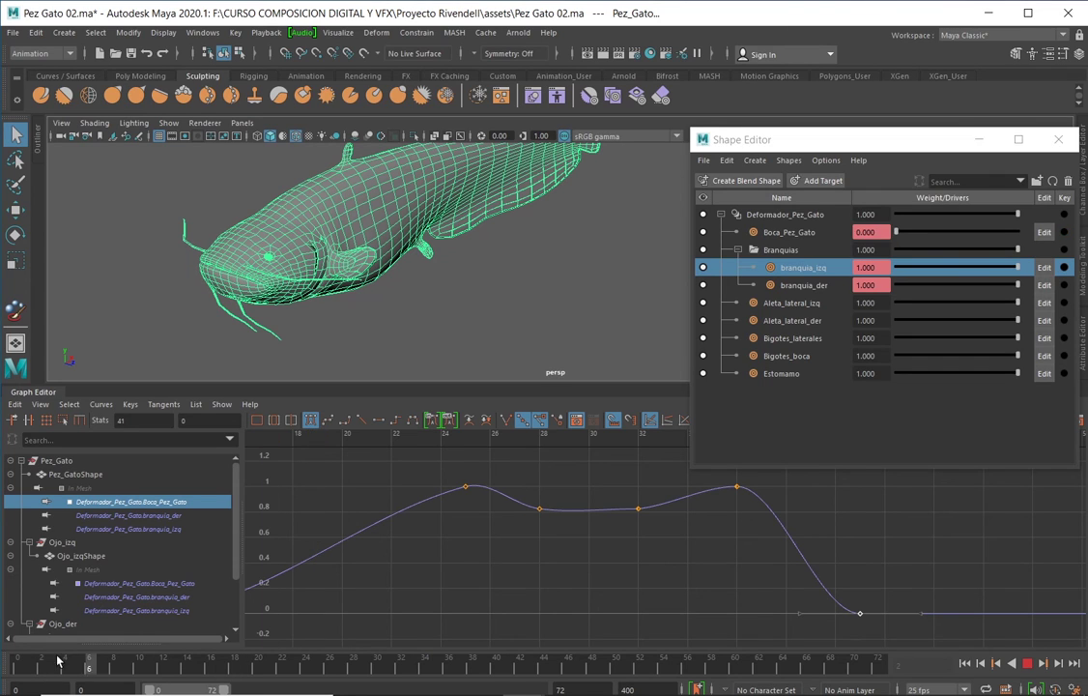
drag(57, 660, 16, 661)
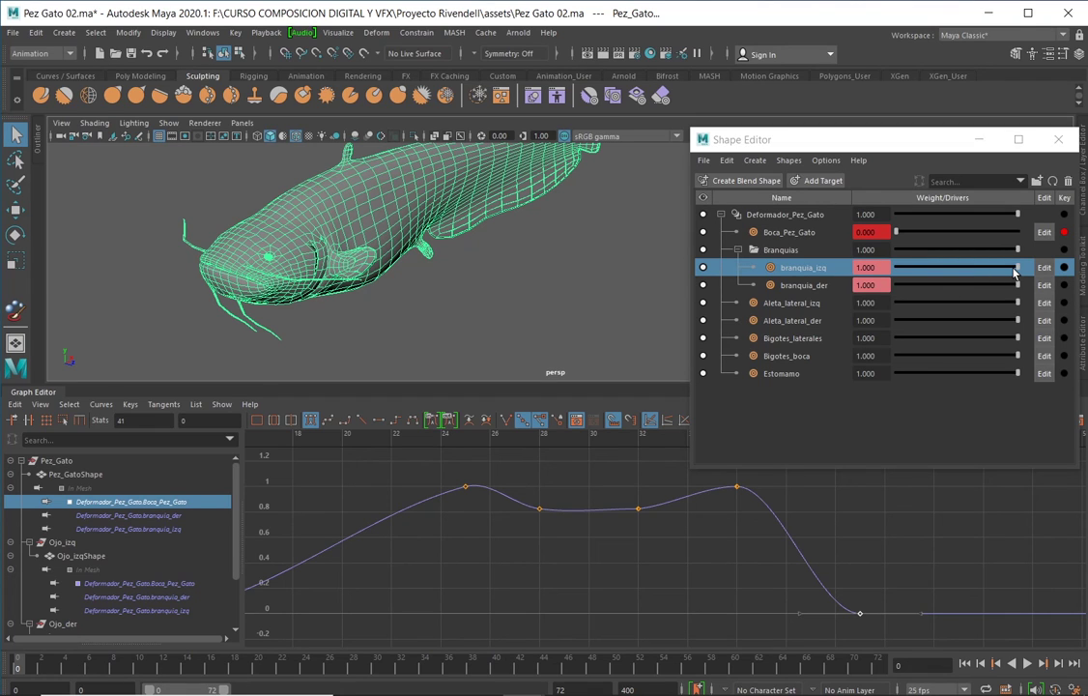
drag(1014, 273, 895, 287)
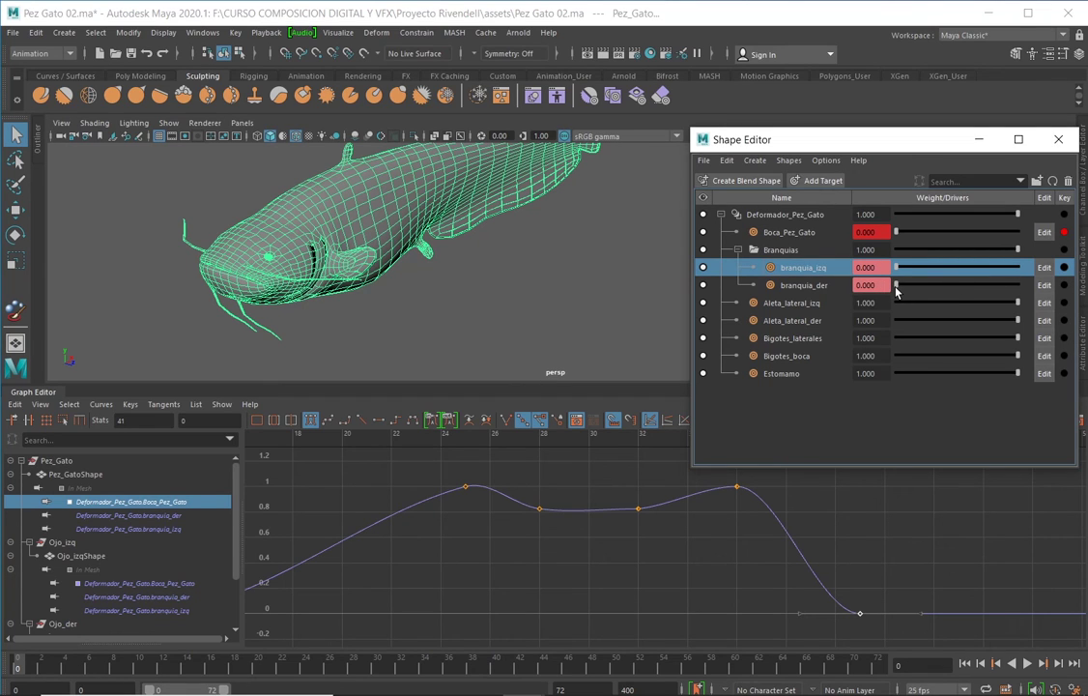
click(1063, 268)
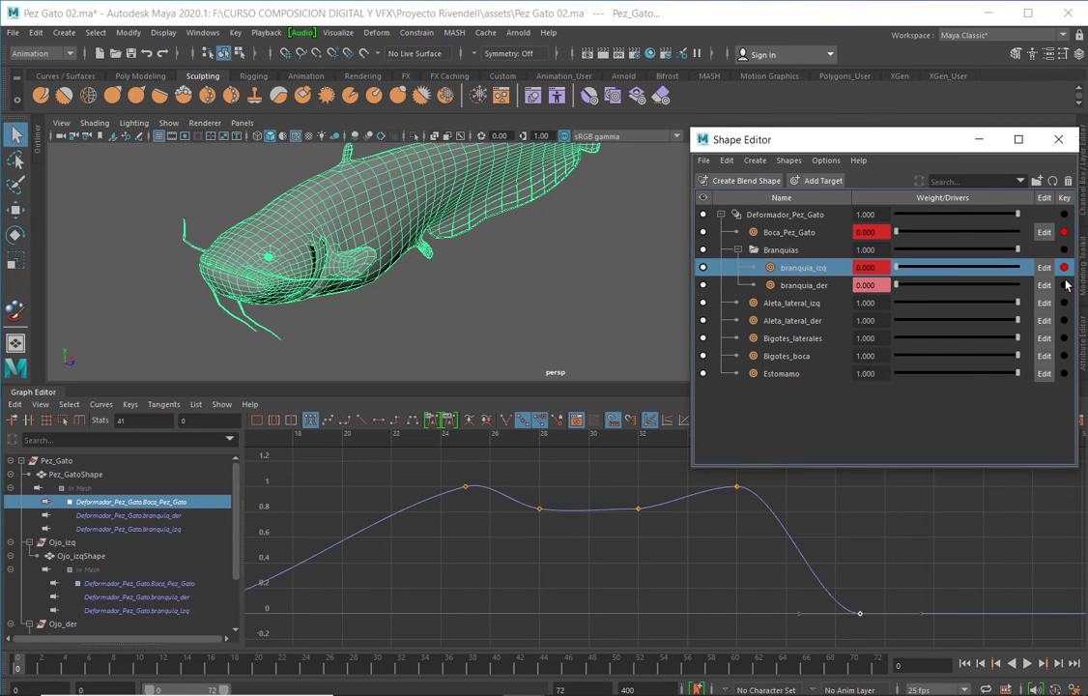
click(1064, 285)
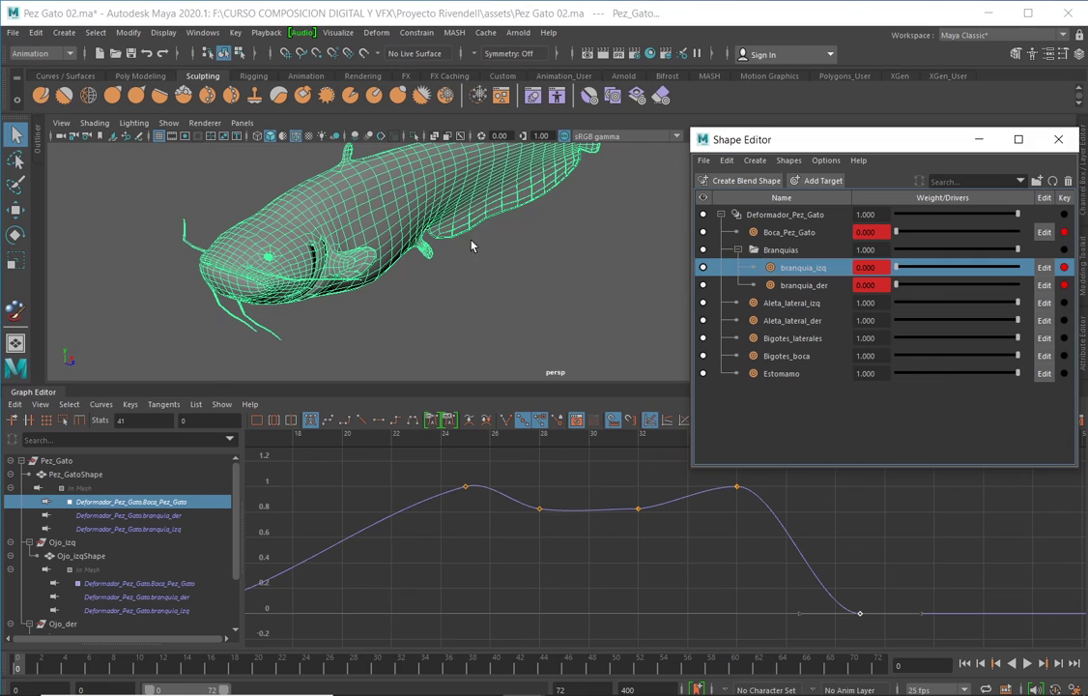
Orbit around to the other side of the catfish and scrub the timeline to review the mouth and gill animation
alt+drag(467, 244, 379, 237)
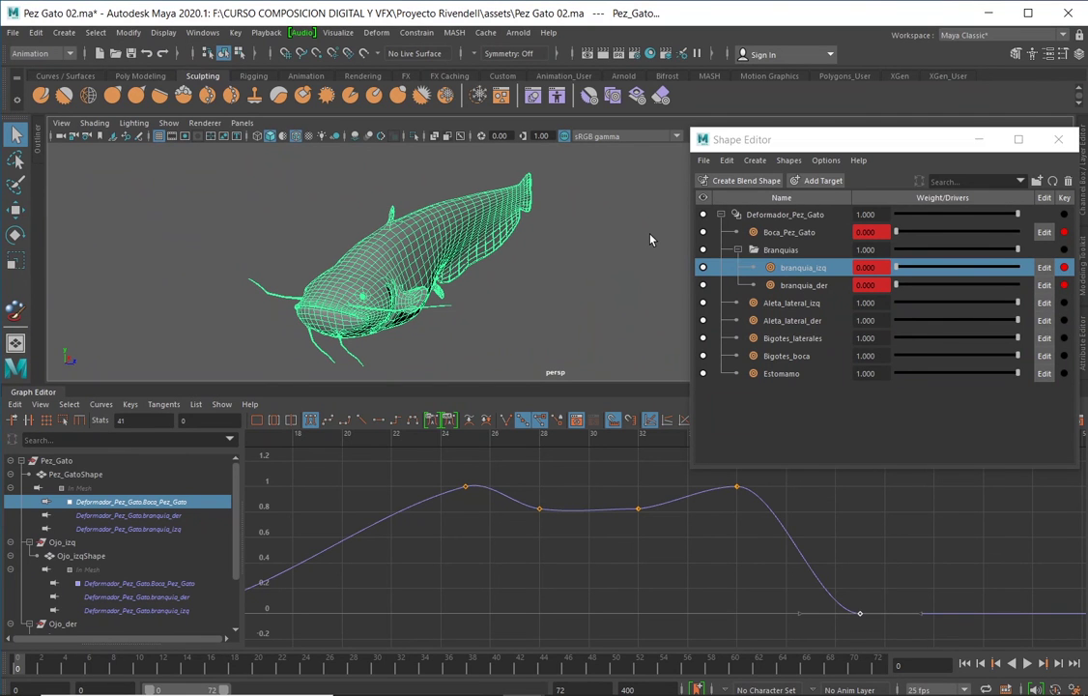
alt+drag(621, 231, 719, 208)
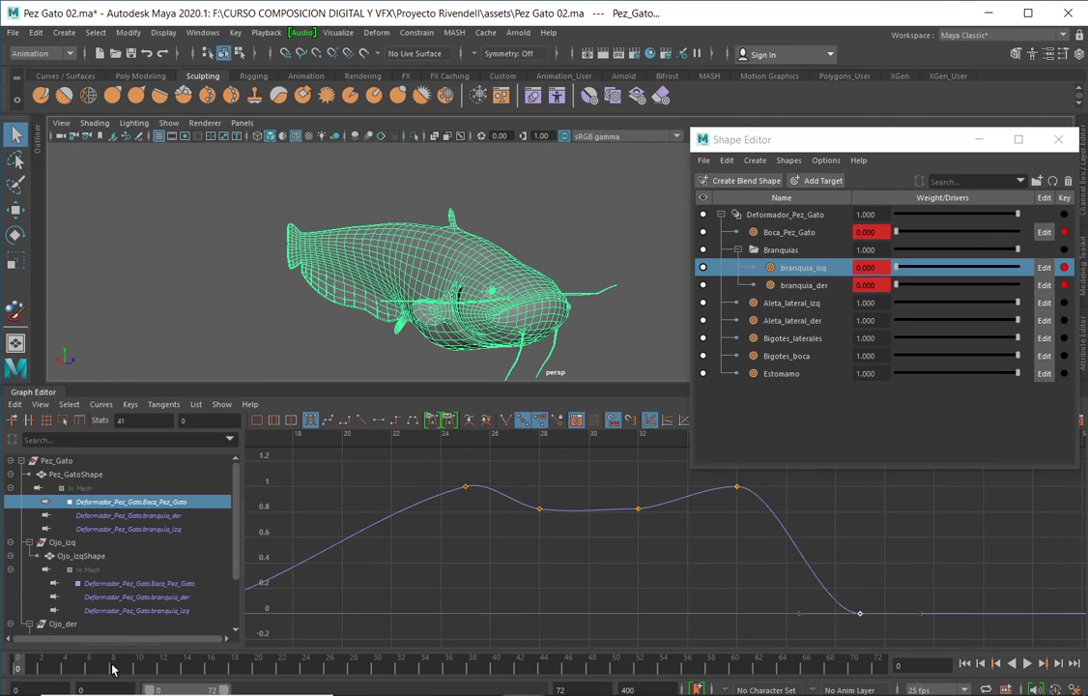
key(alt+v)
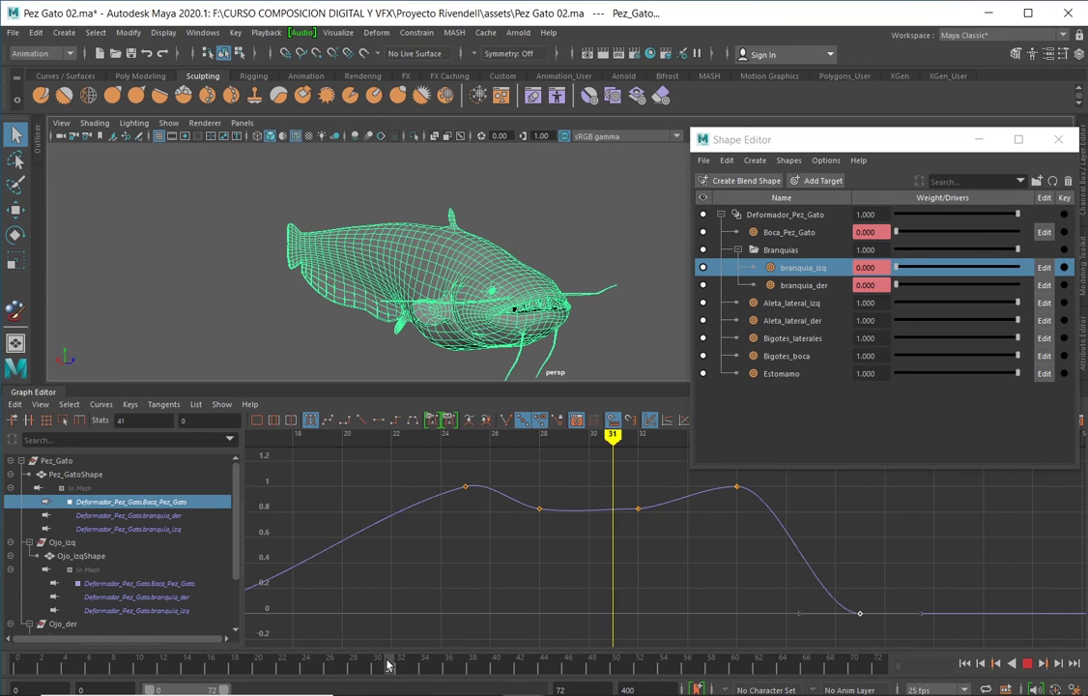
key(alt+v)
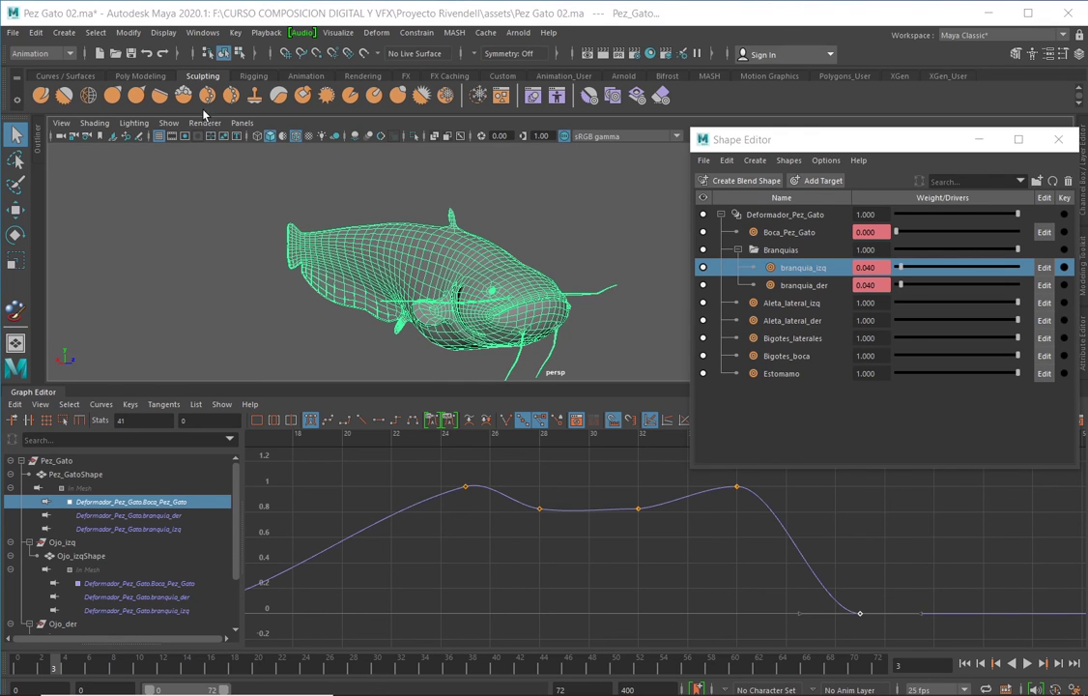
Save the scene as a new Maya ASCII version named Pez Gato 03 in the project's assets folder
click(14, 33)
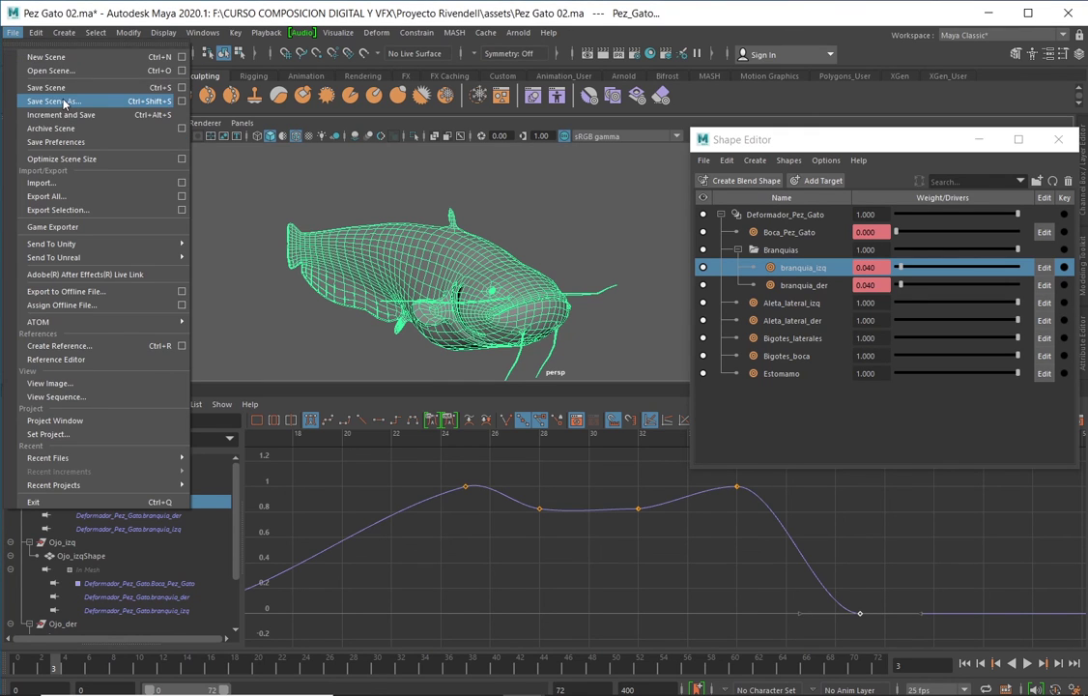
click(56, 90)
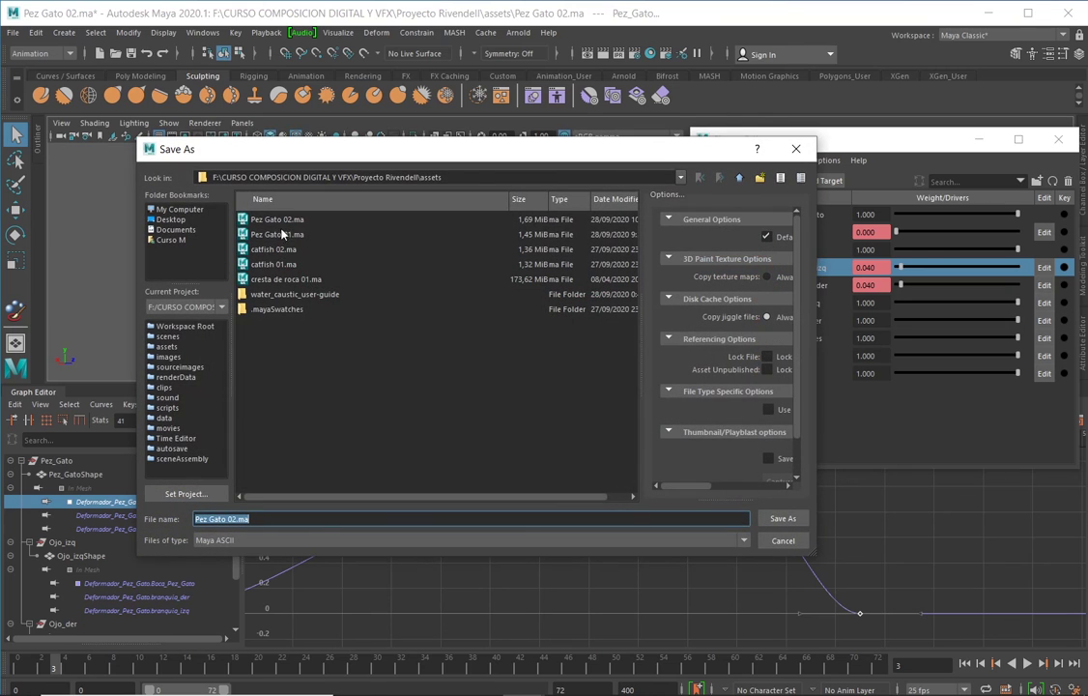
click(257, 217)
double_click(236, 519)
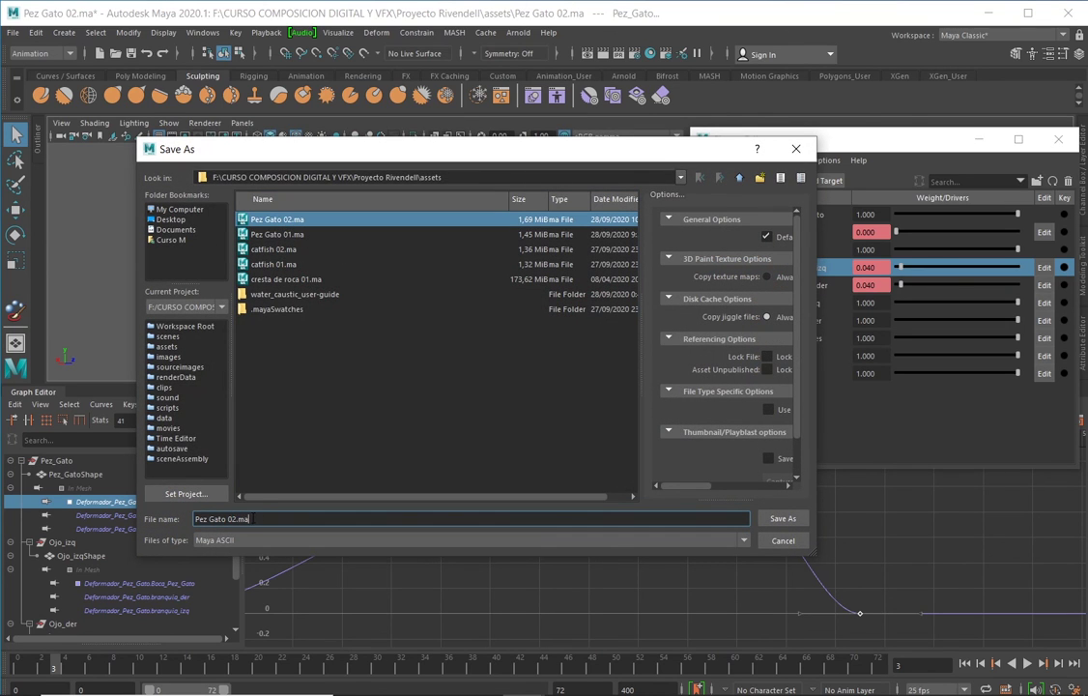
shift+click(302, 514)
text(3)
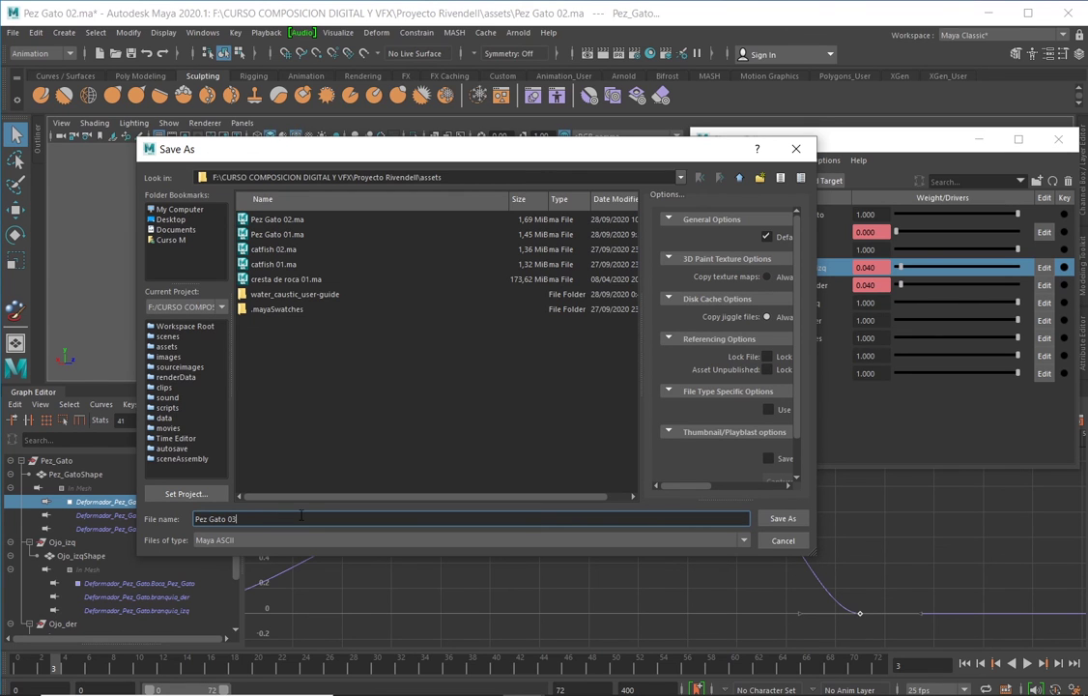
click(780, 521)
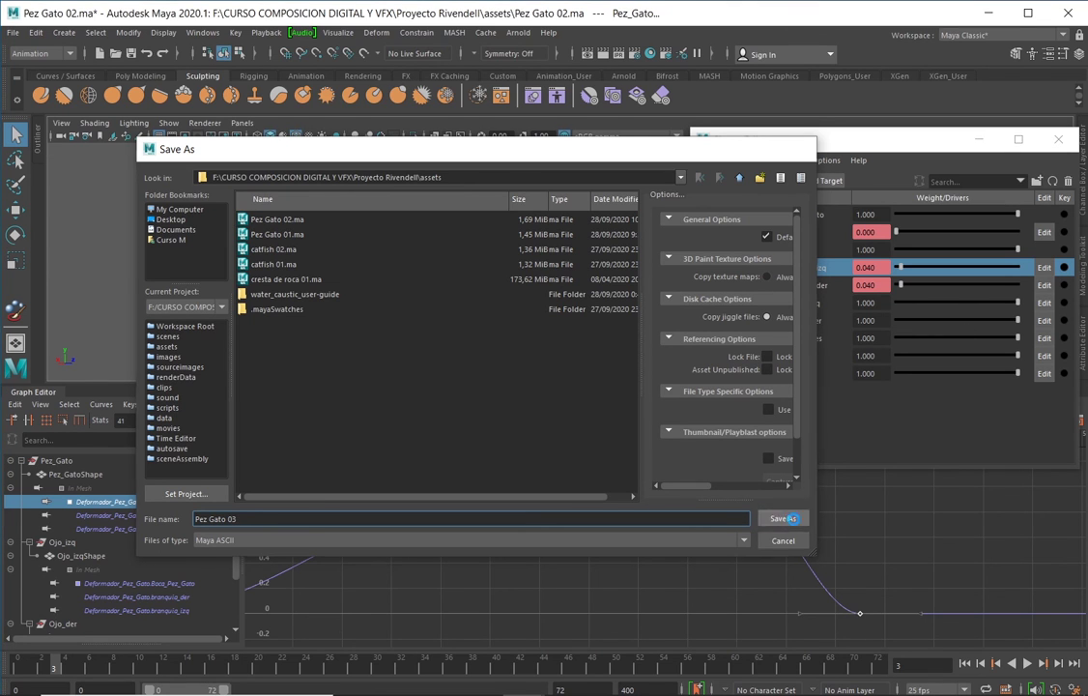